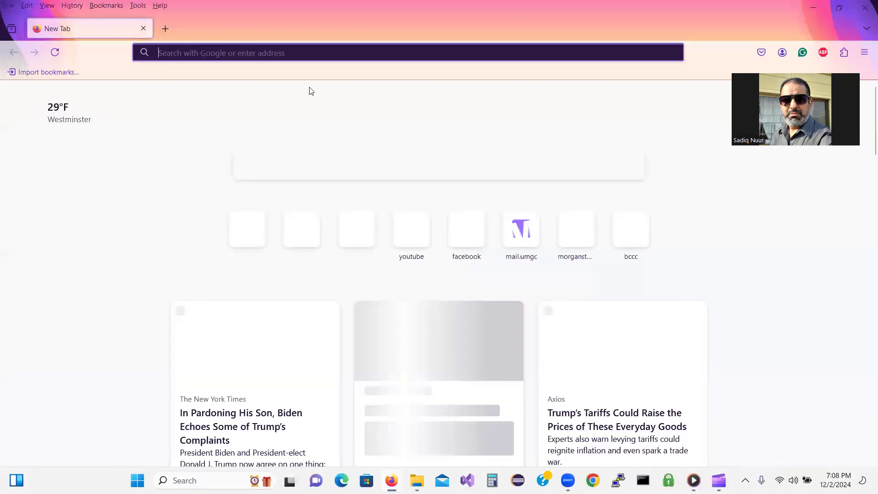
Go to the tableau.com website
click(319, 52)
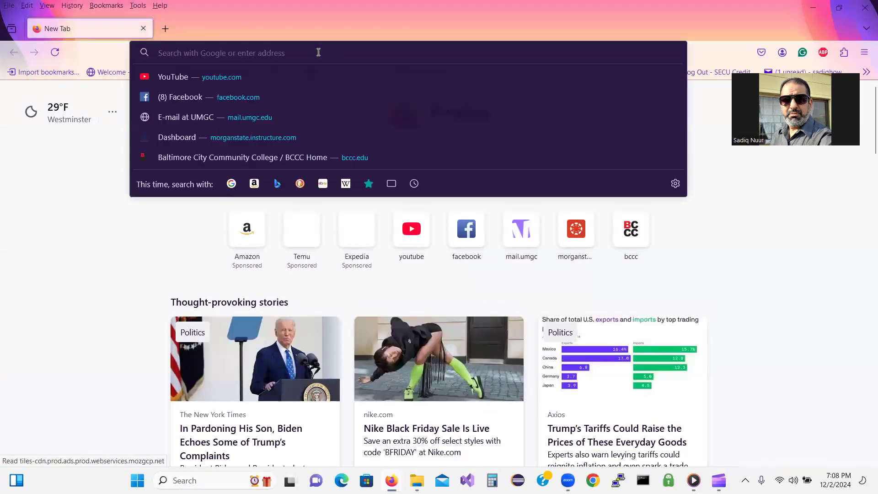
text(tableau.com)
key(Return)
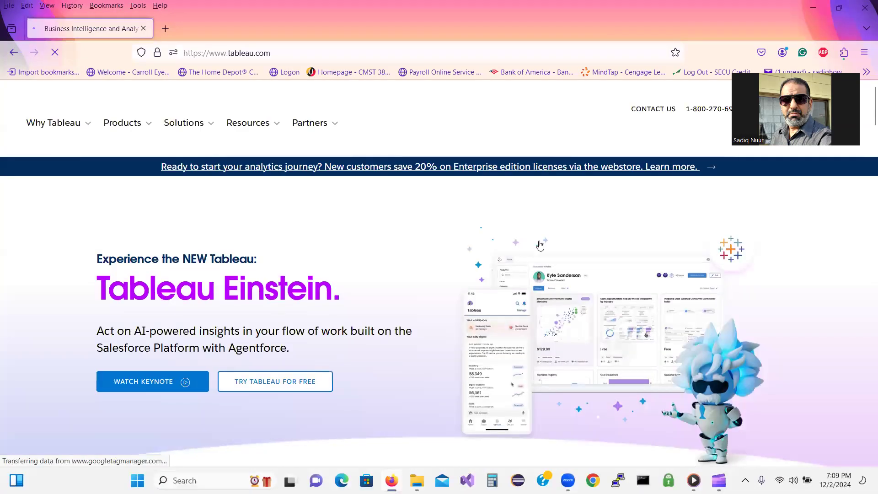
Look through the sections of the Tableau homepage, including the latest news and product overview
scroll(706, 154, down, 5)
scroll(705, 154, up, 5)
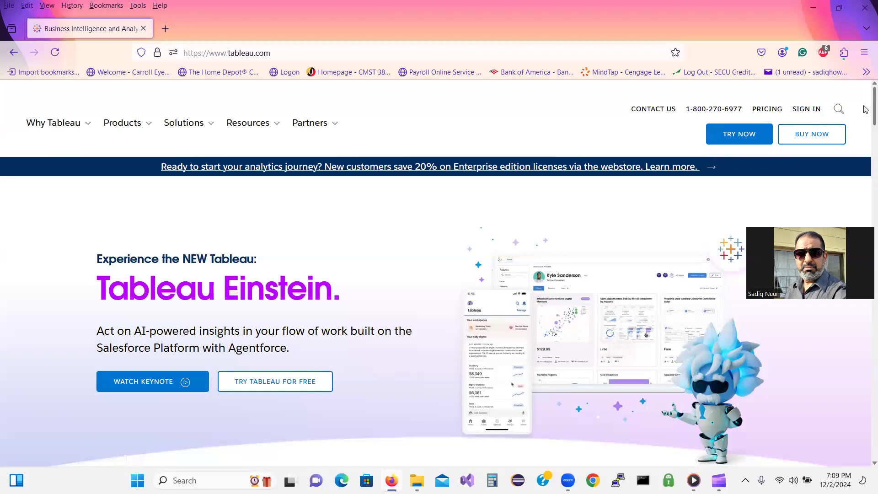
scroll(865, 109, down, 10)
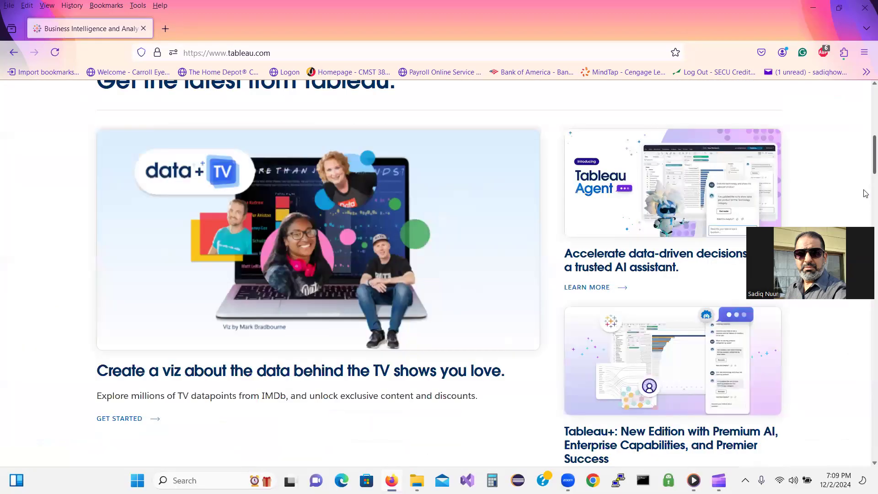
scroll(865, 201, down, 10)
scroll(865, 209, down, 10)
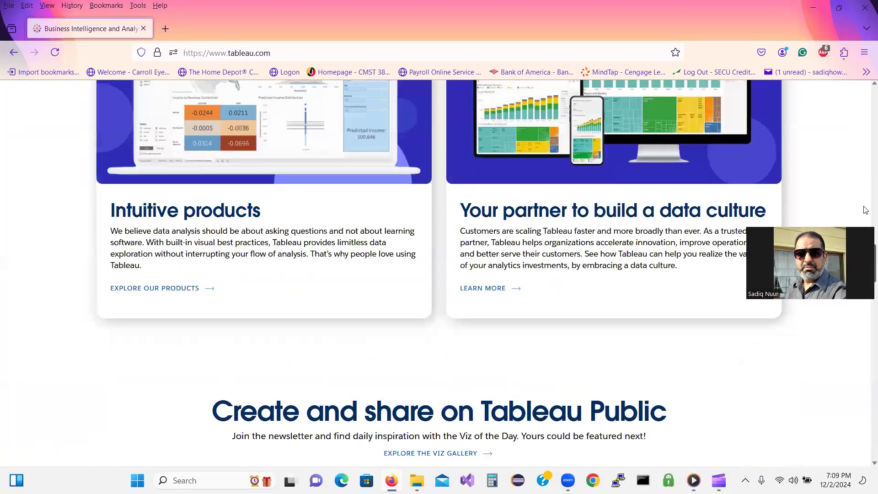
scroll(865, 210, down, 10)
scroll(865, 329, up, 15)
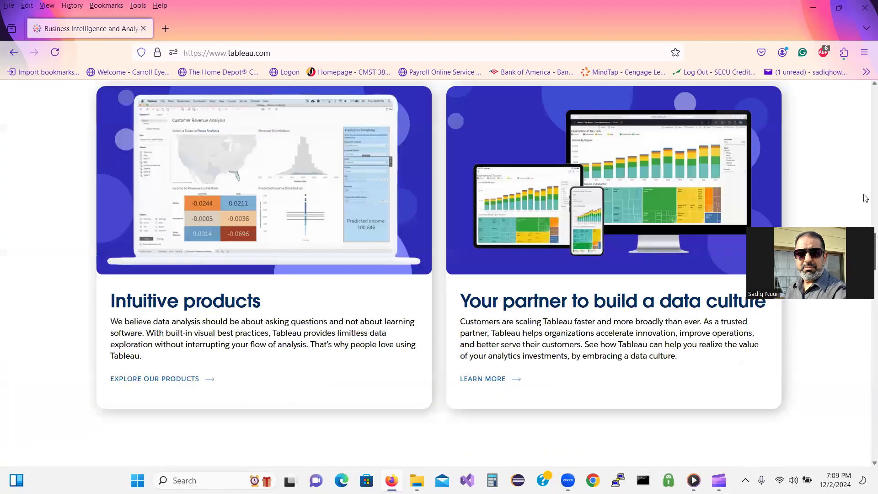
Go to the Tableau login page and sign in to Tableau Cloud
scroll(866, 137, up, 10)
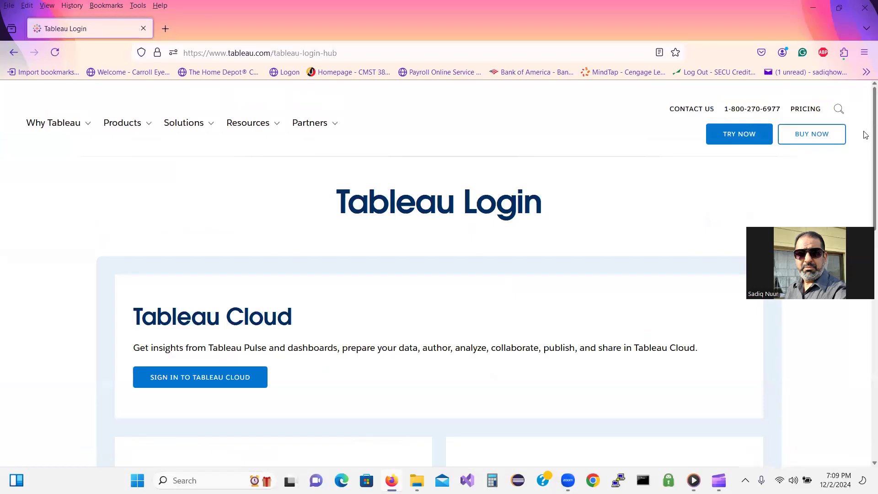
scroll(864, 171, down, 5)
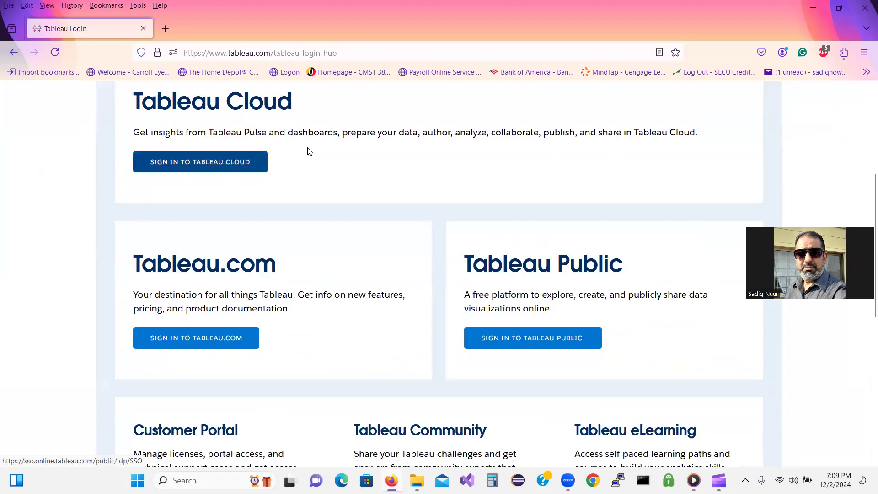
click(300, 160)
click(300, 161)
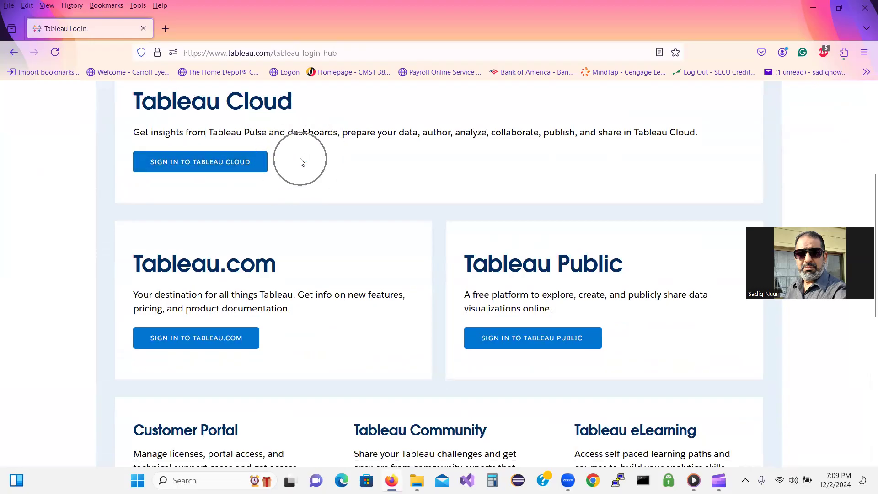
click(188, 166)
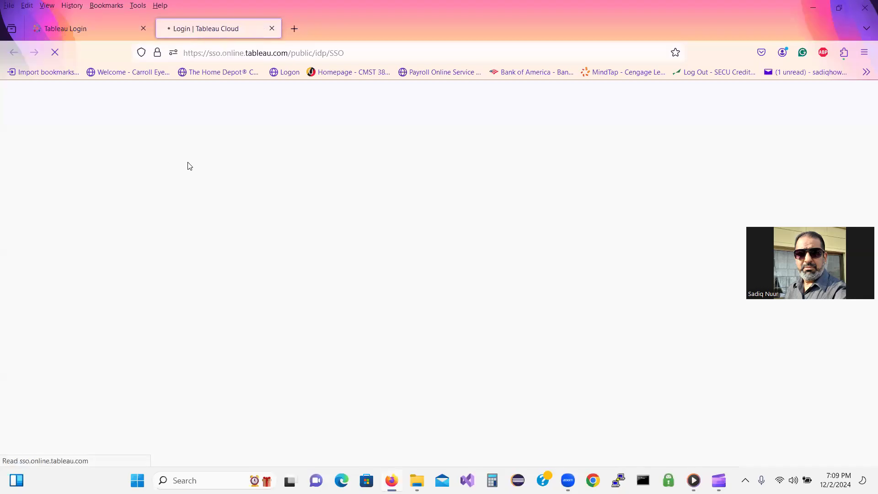
click(424, 274)
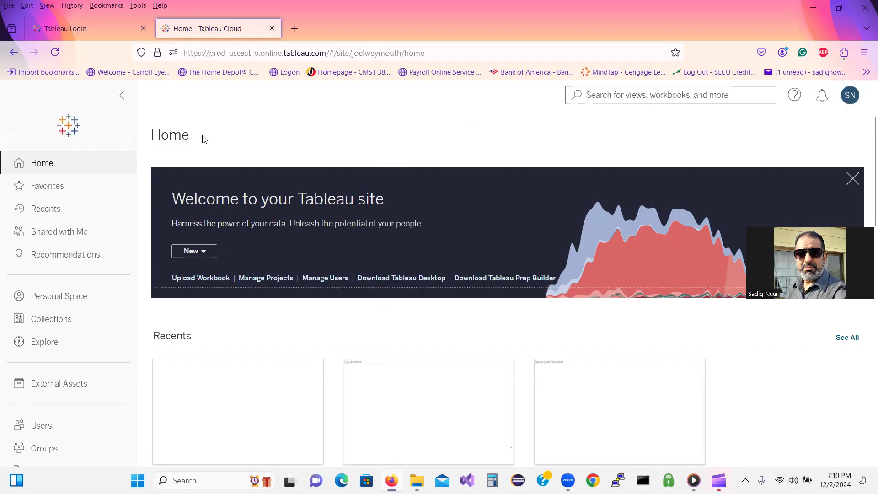
Open the site's top-level projects with Manage Projects from the home page
key(ctrl)
key(ctrl)
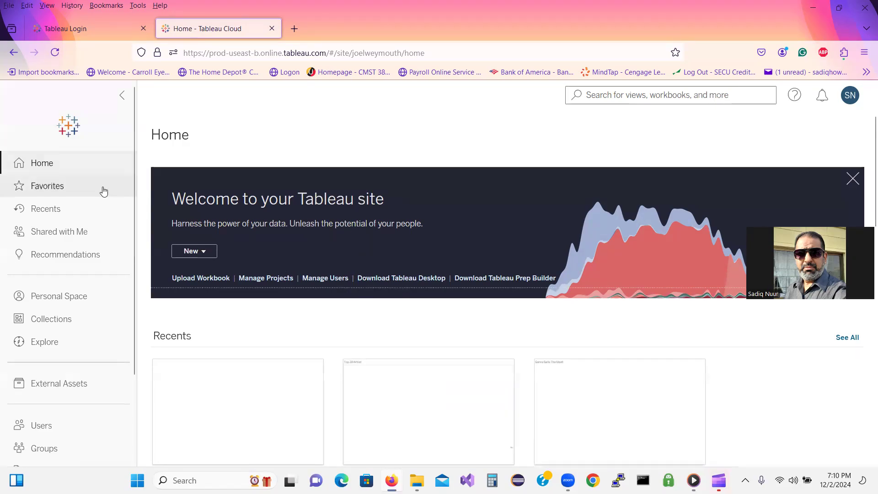
click(45, 167)
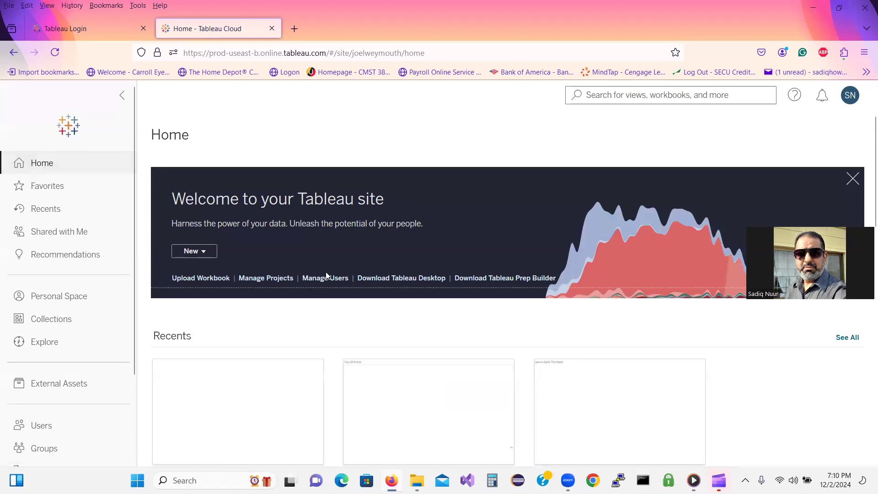
click(270, 280)
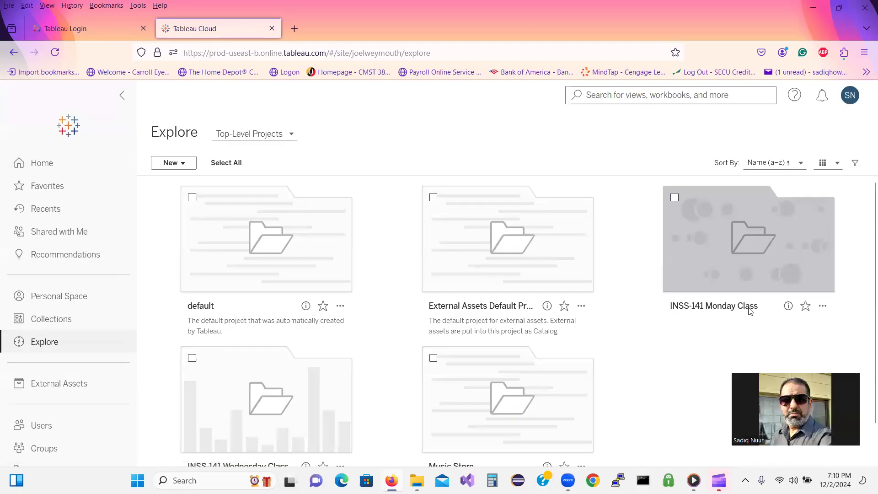
Open the INSS-141 Monday Class project folder from the top-level projects
click(698, 246)
click(697, 246)
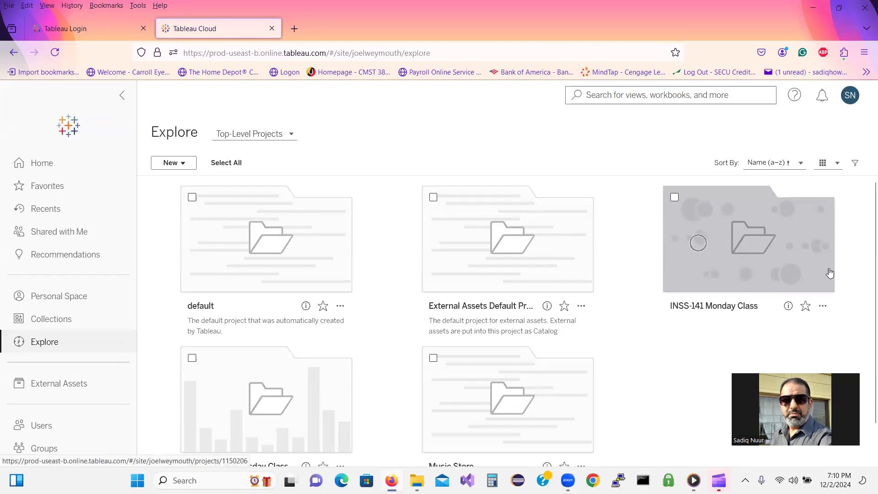
scroll(866, 307, down, 1)
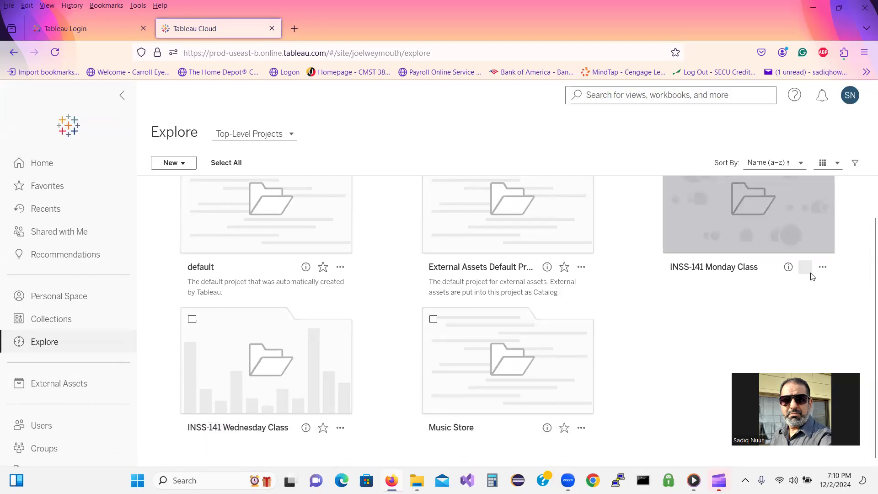
click(710, 236)
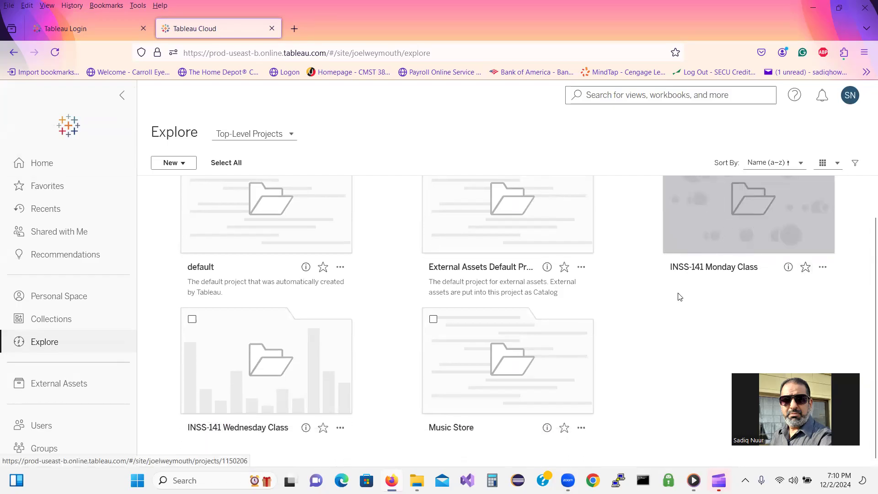
key(ctrl)
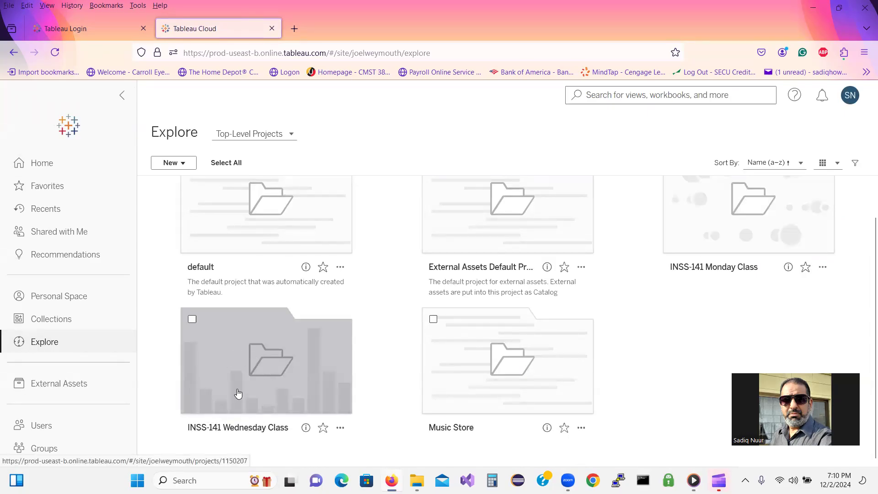
key(ctrl)
key(ctrl)
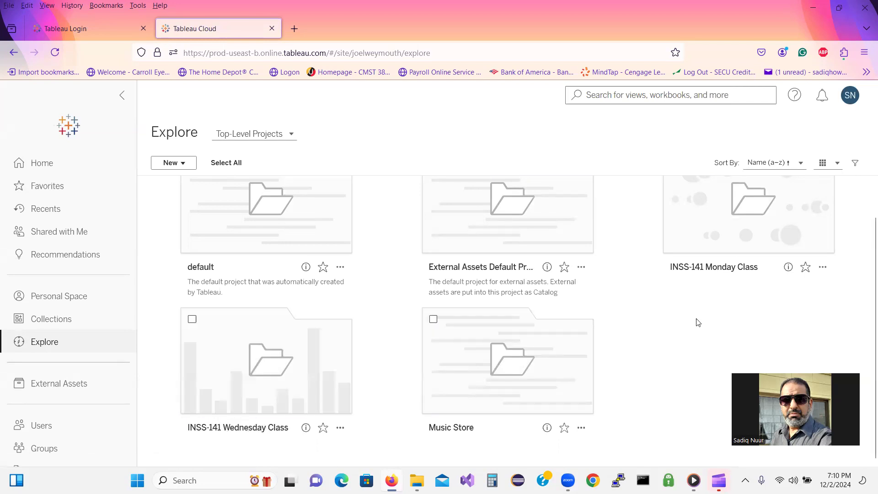
click(747, 215)
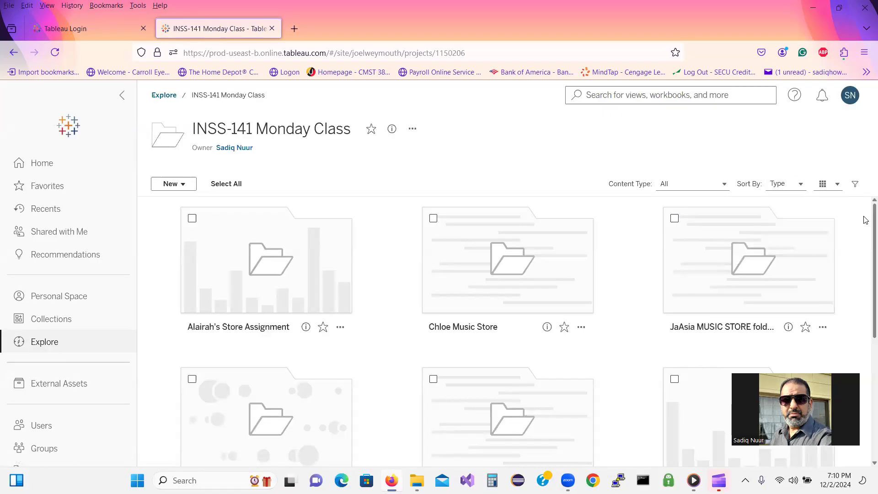
Create a new project named DEMO inside the INSS-141 Monday Class project
scroll(865, 265, down, 3)
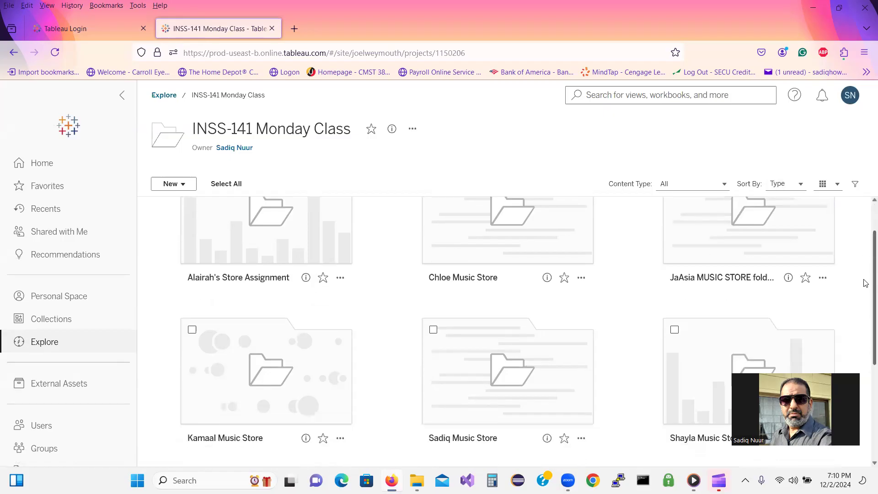
scroll(865, 361, down, 2)
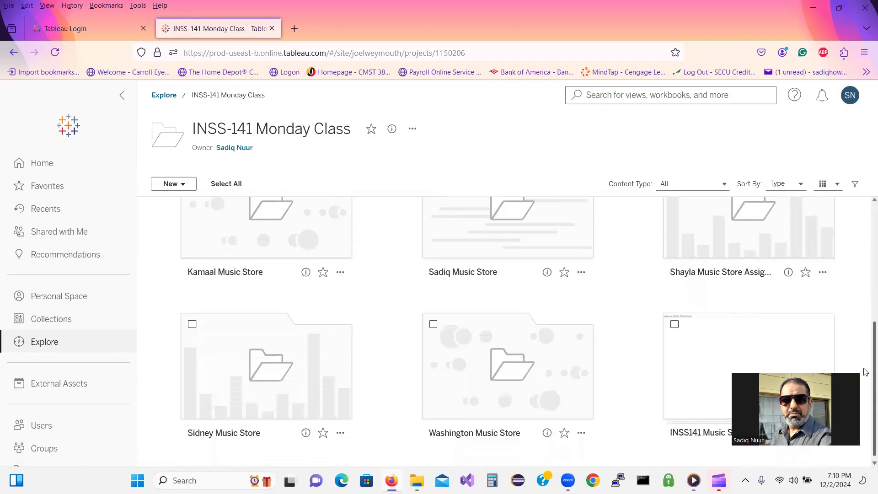
scroll(865, 366, up, 1)
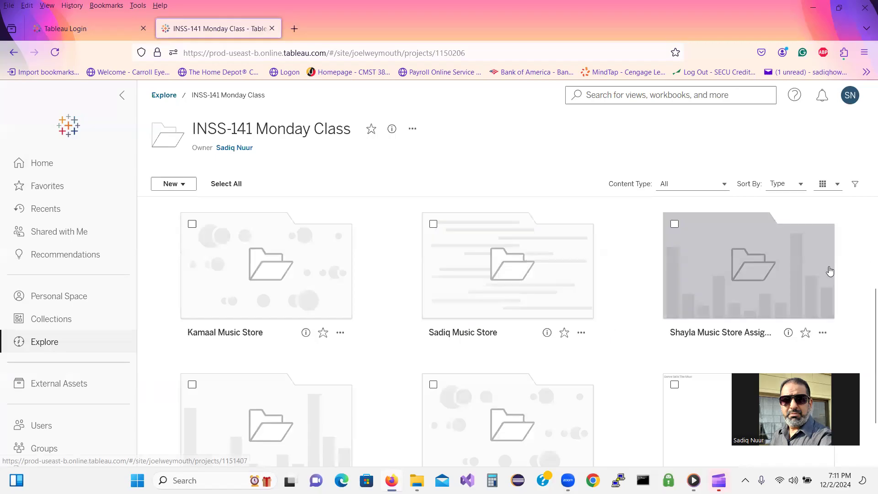
scroll(864, 320, down, 2)
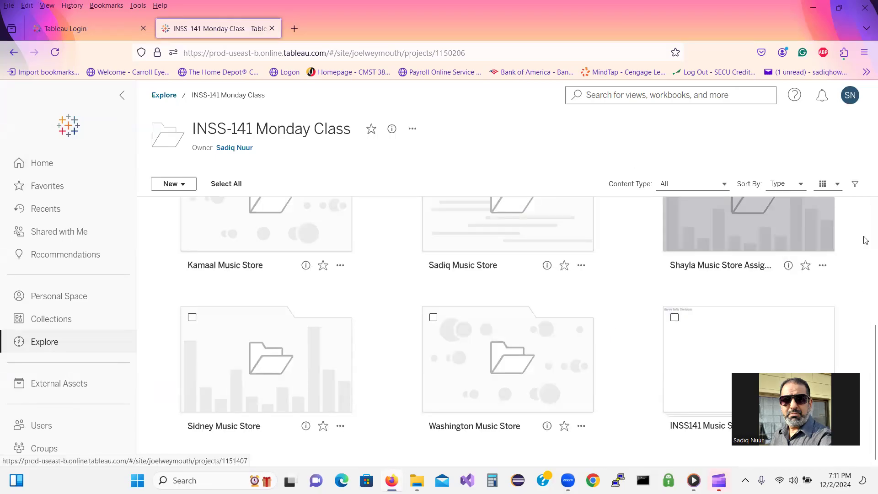
drag(865, 334, 865, 184)
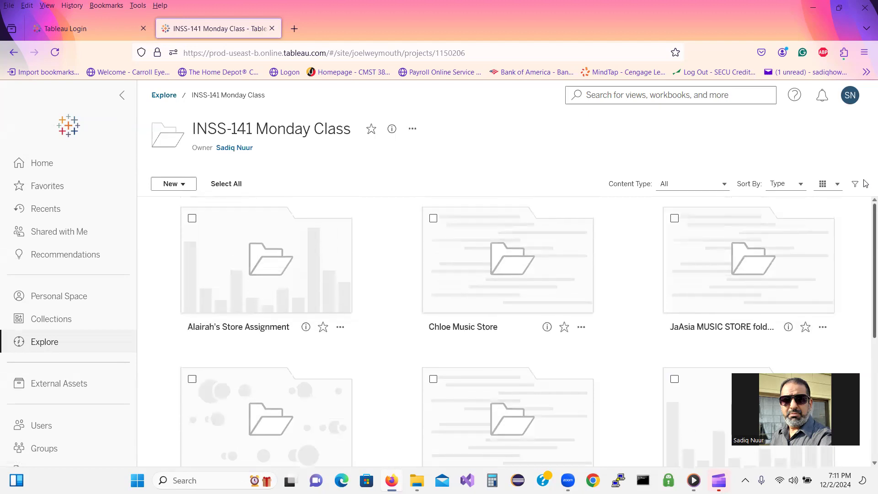
click(173, 184)
click(189, 183)
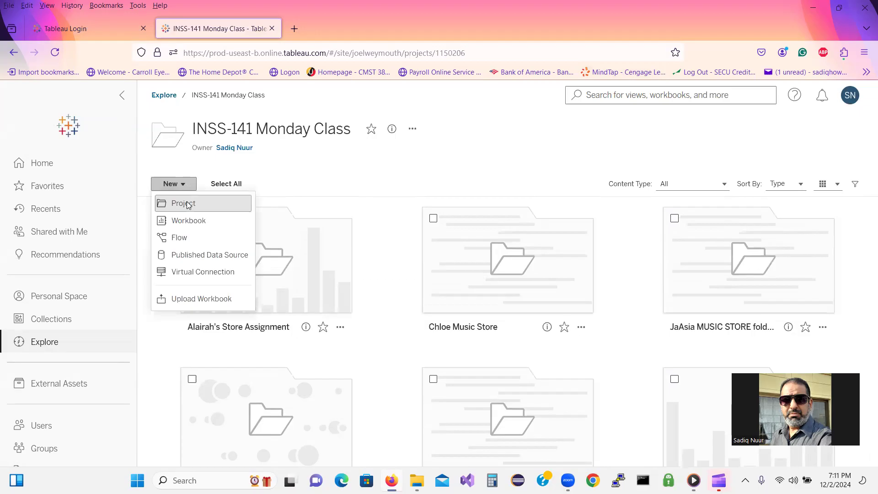
click(189, 204)
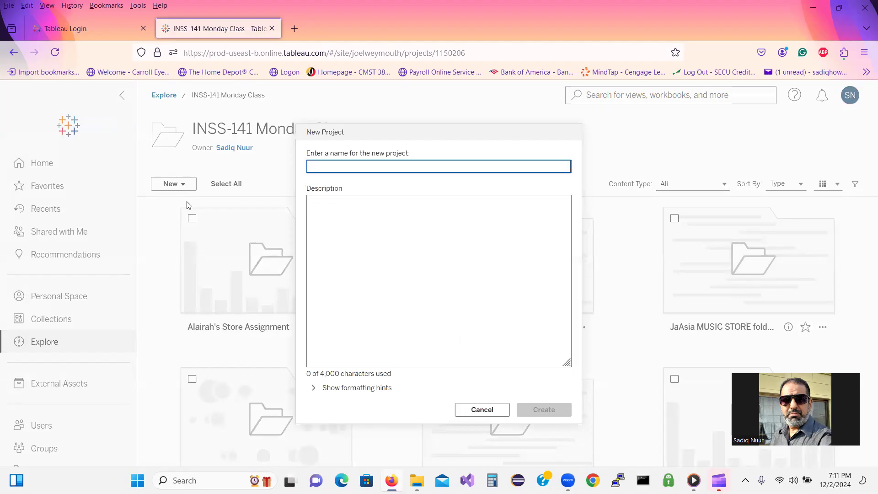
text(DEMO)
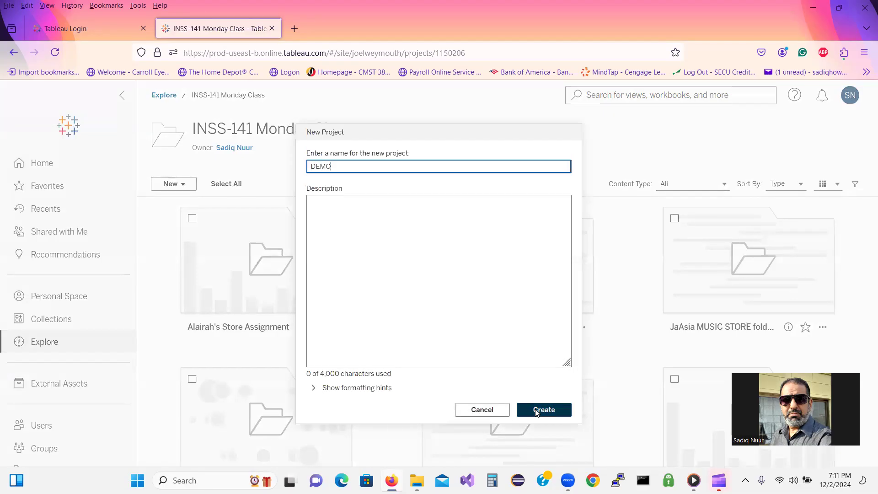
click(537, 410)
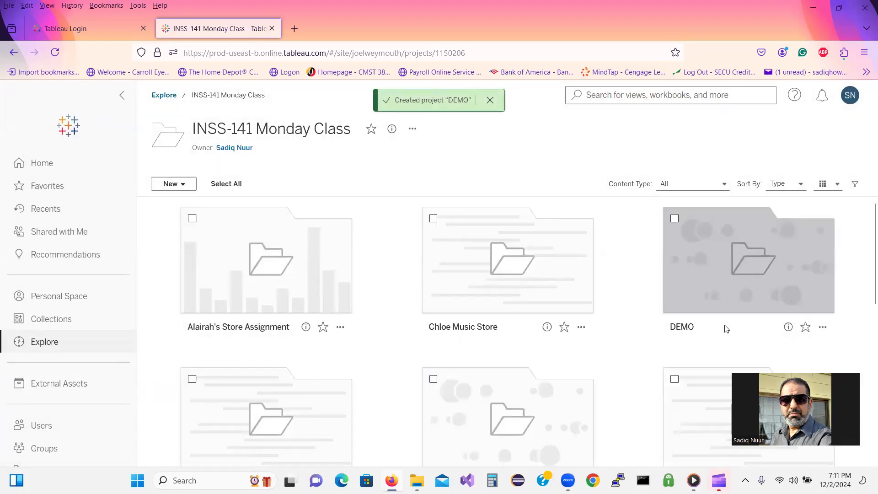
click(736, 273)
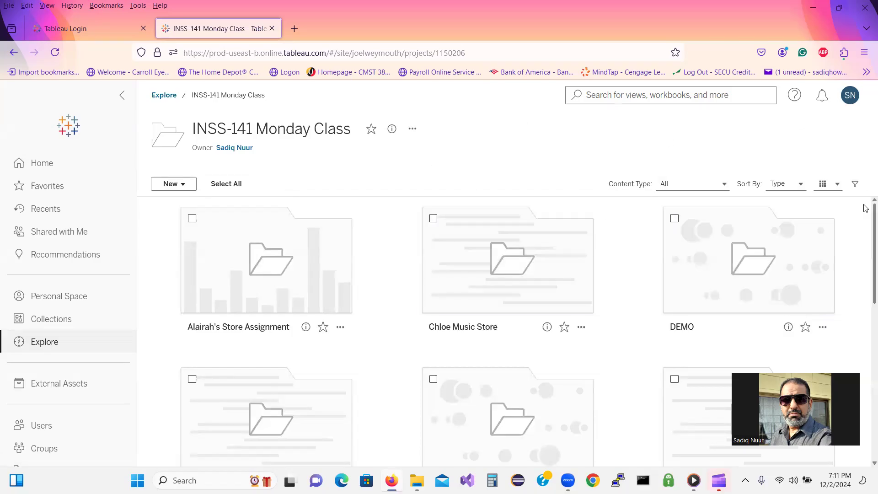
Open the INSS141 Music Store Assignment workbook at the end of the class project's contents
scroll(865, 228, down, 1)
scroll(866, 228, down, 10)
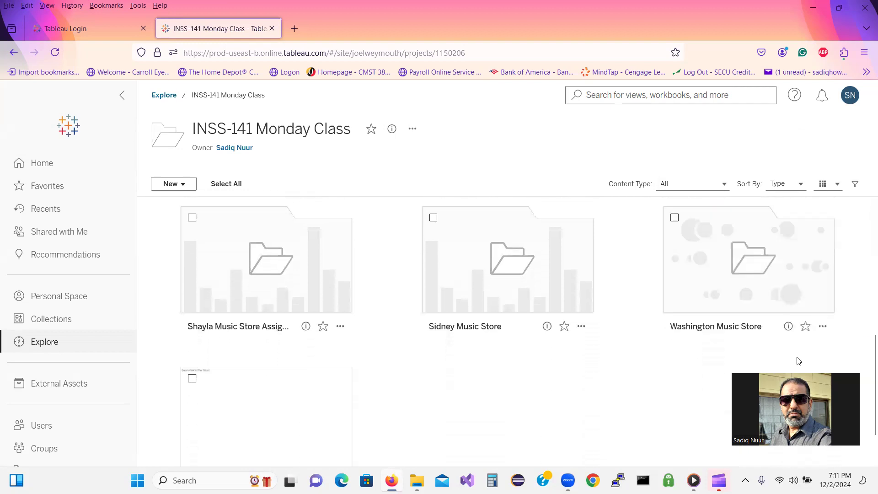
scroll(865, 355, down, 2)
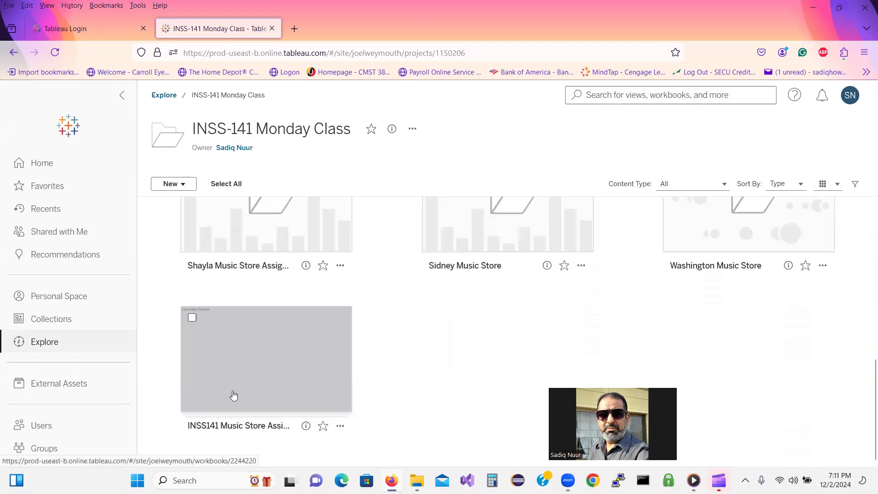
click(233, 395)
click(247, 376)
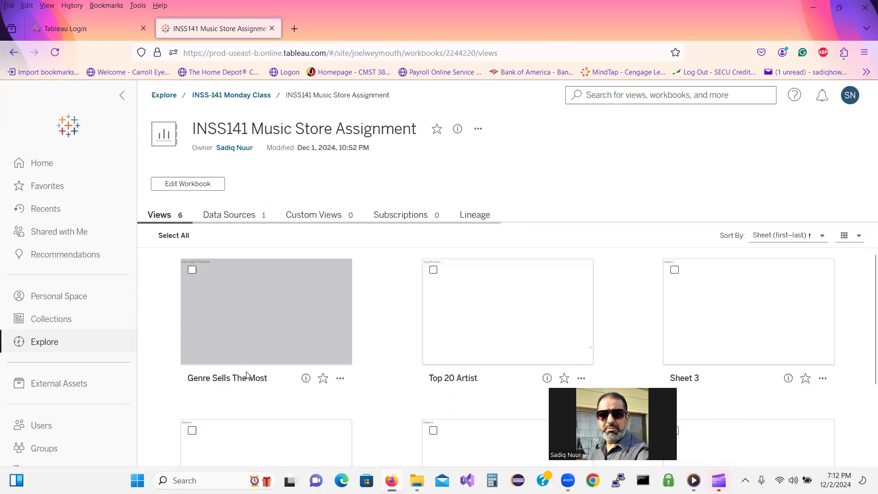
Look over the workbook's views and open the Genre Sells The Most sheet
scroll(865, 320, down, 2)
scroll(866, 323, down, 1)
scroll(865, 301, up, 3)
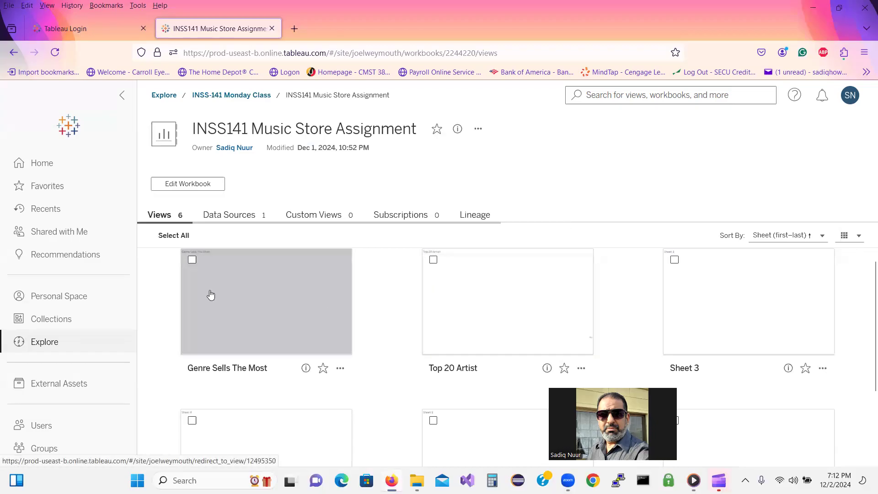
click(254, 307)
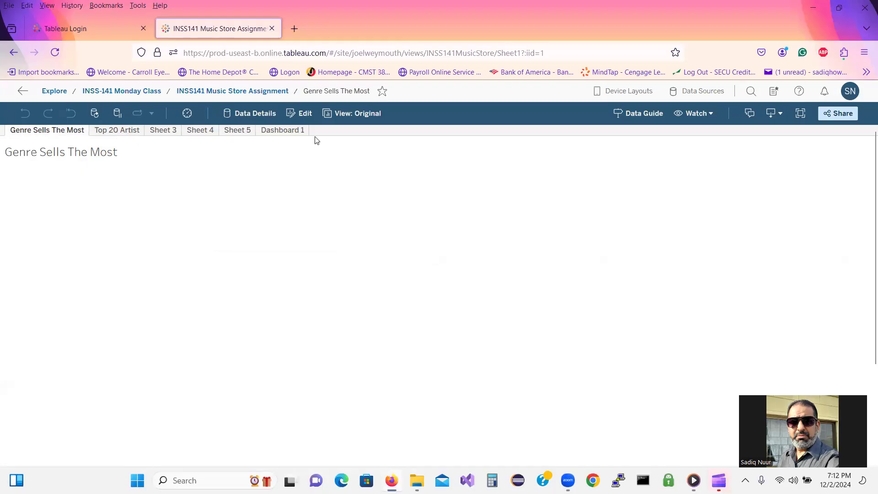
Open the Genre Sells The Most view for editing and look at the options for its sheet
key(ctrl)
key(ctrl)
key(ctrl)
key(ctrl)
key(ctrl)
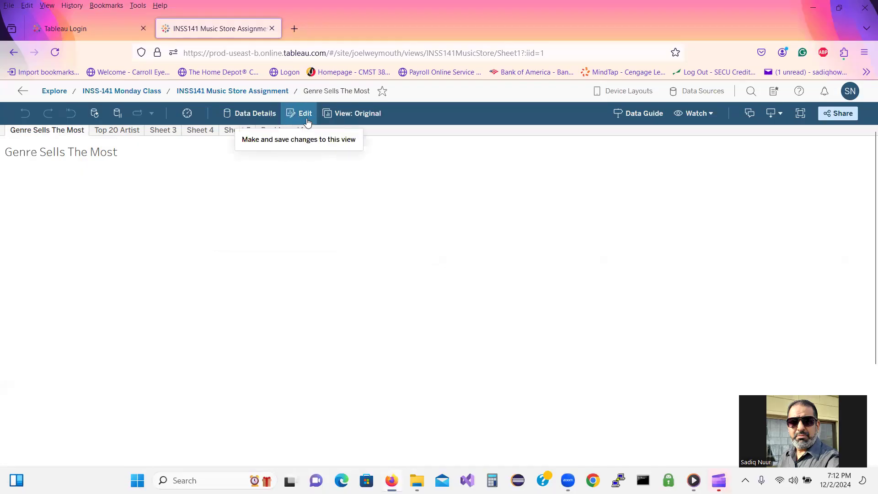
key(ctrl)
click(304, 118)
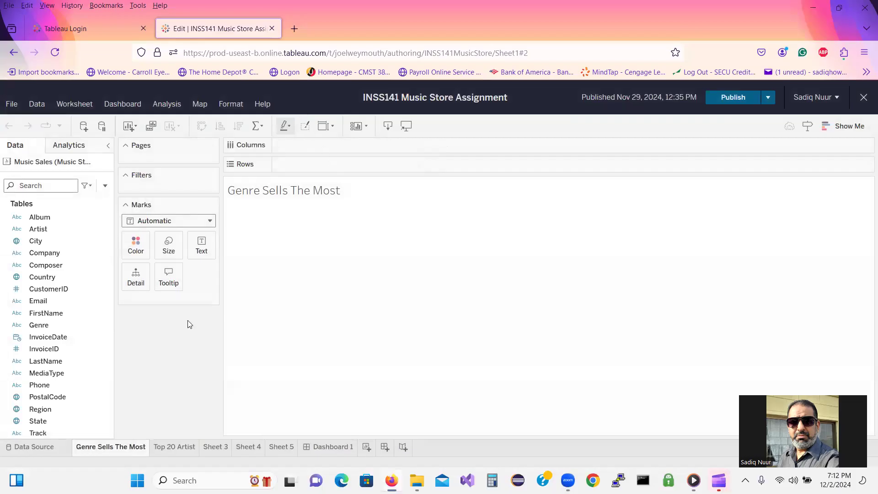
right_click(115, 447)
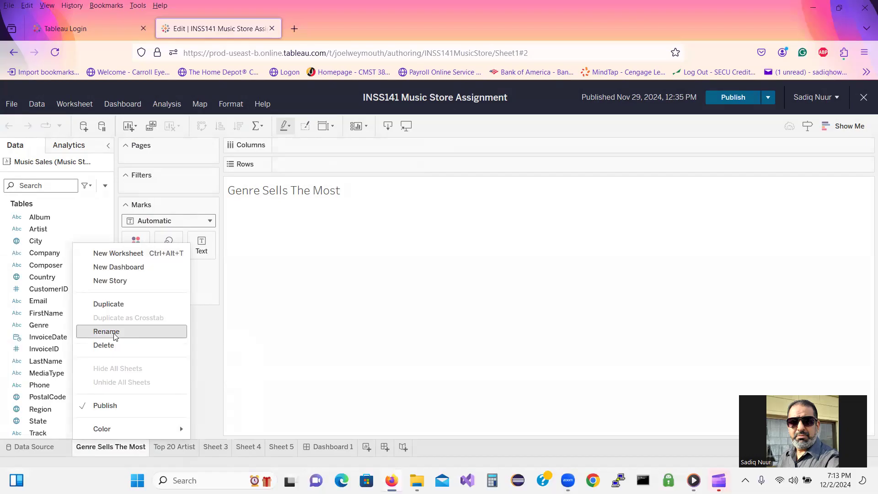
click(118, 451)
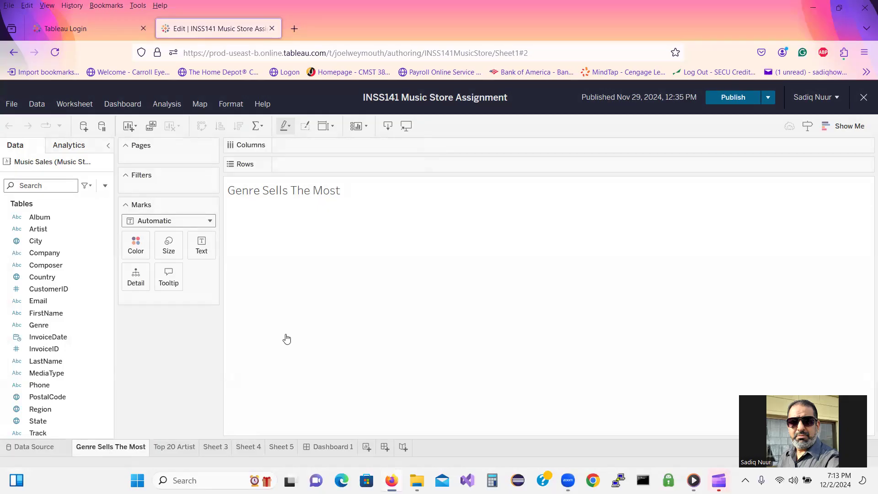
Open Morgan State's Canvas in a new browser tab, log in, and find Week No.15: Mod 15 Tableau in the INSS141.105_Fall 2024 modules
click(294, 29)
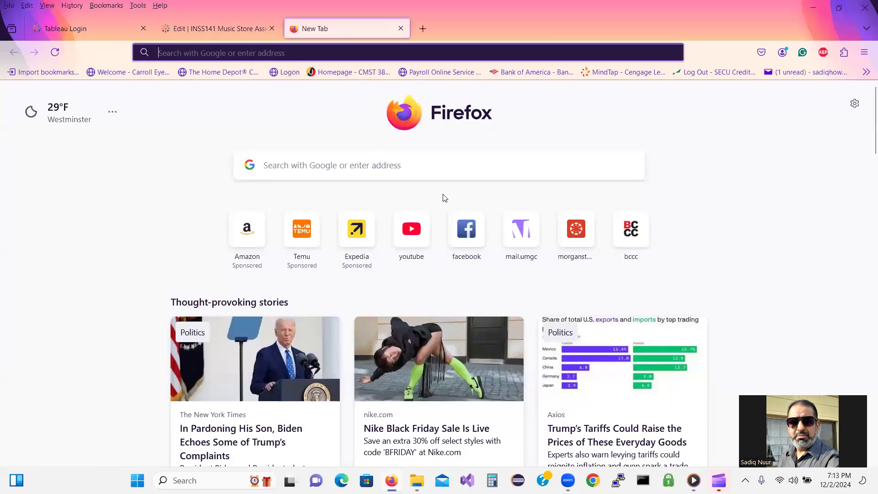
click(579, 242)
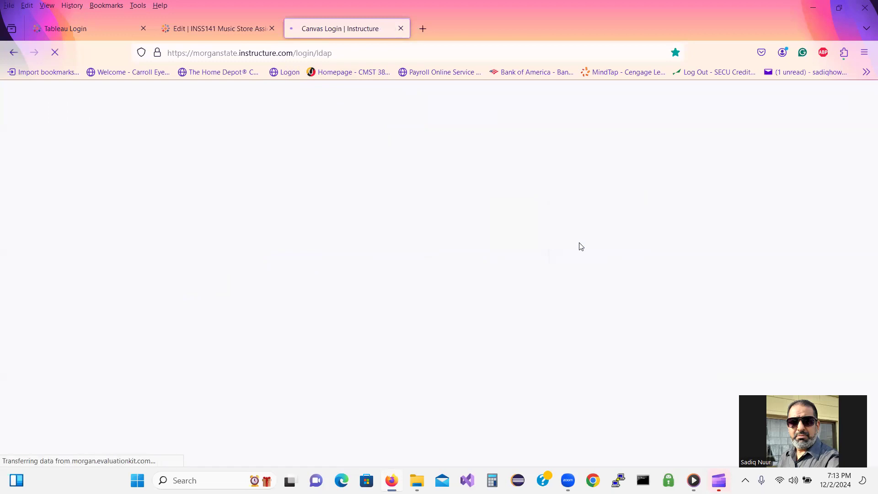
click(522, 334)
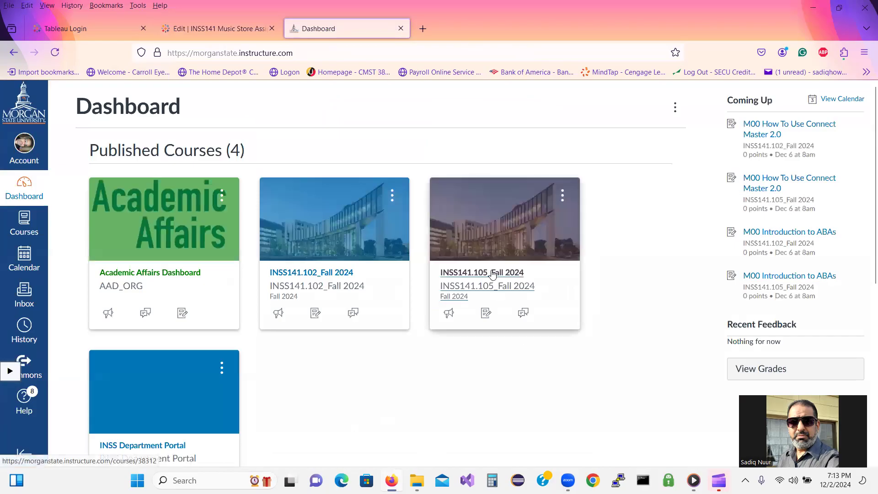
click(491, 273)
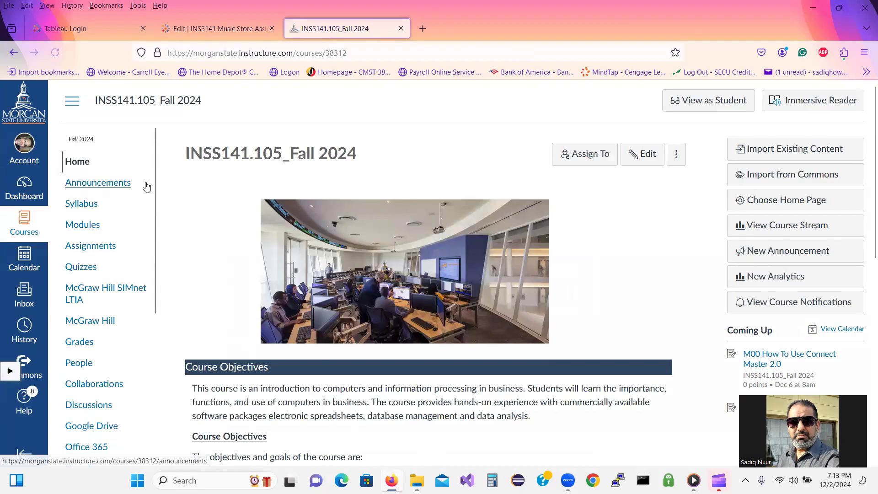
click(83, 226)
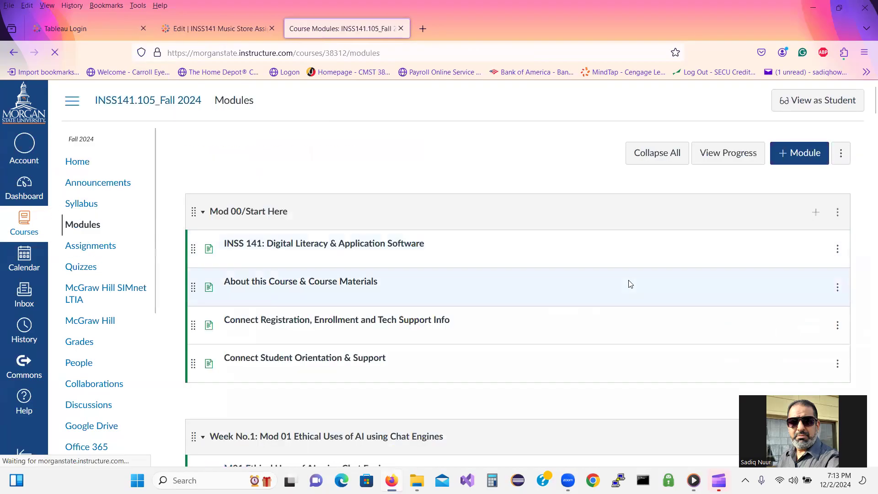
drag(865, 109, 874, 418)
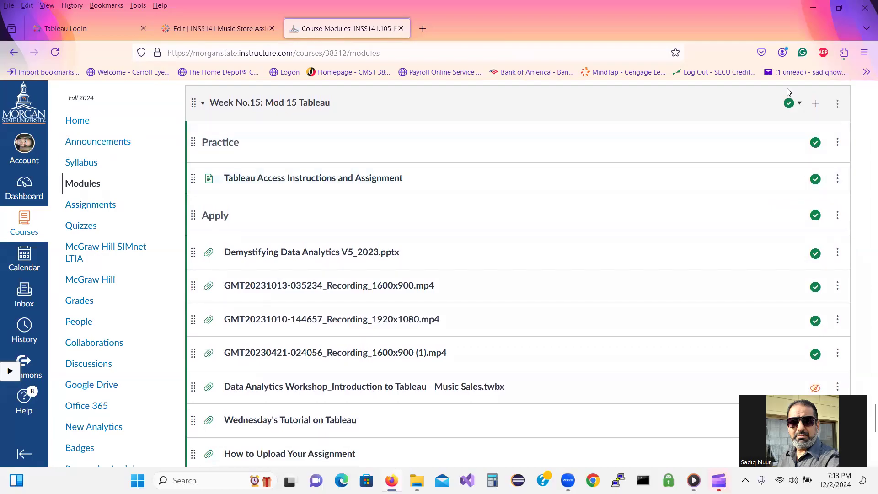
Circle the Week 15 heading, Tableau access instructions and Music Store upload assignment, write twbx beside the workbook file, and clear the annotations
mouse_move(350, 89)
mouse_down()
mouse_move(190, 97)
mouse_move(243, 130)
mouse_move(352, 106)
mouse_move(348, 87)
mouse_up()
mouse_move(416, 156)
mouse_down()
mouse_move(204, 159)
mouse_move(172, 172)
mouse_move(214, 191)
mouse_move(283, 196)
mouse_move(443, 186)
mouse_move(432, 158)
mouse_move(411, 154)
mouse_up()
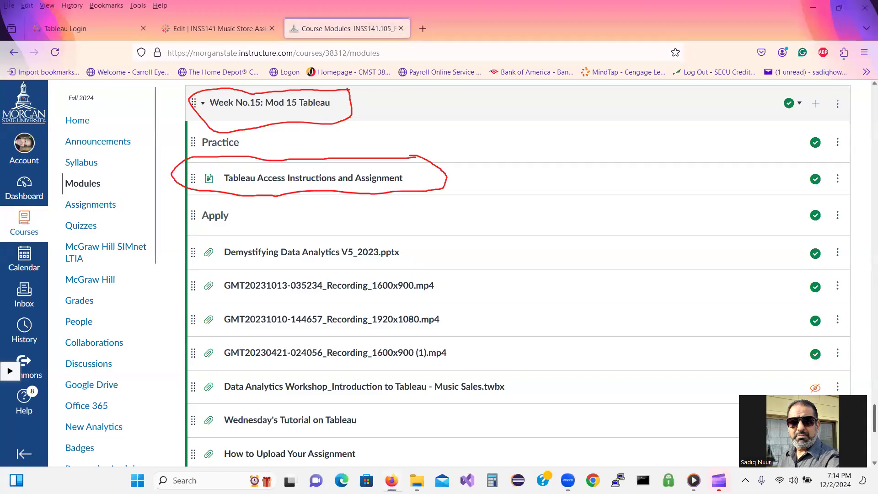
scroll(517, 274, down, 2)
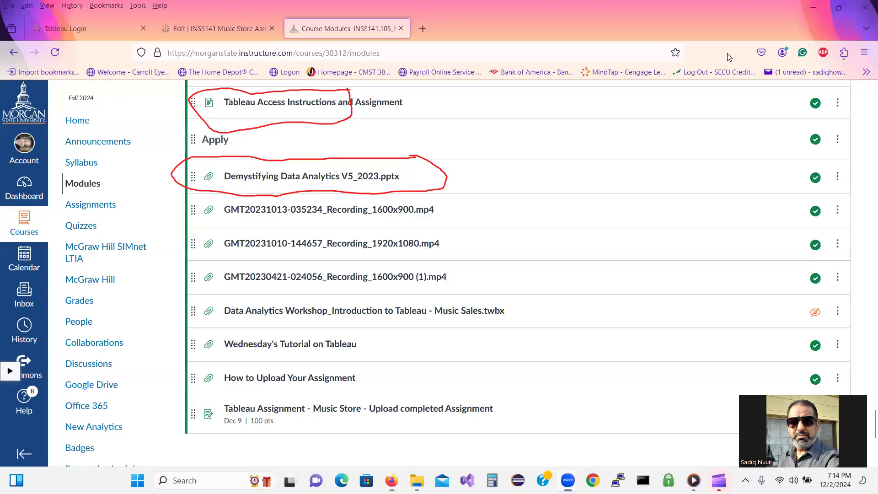
mouse_move(218, 397)
mouse_down()
mouse_move(180, 407)
mouse_move(263, 434)
mouse_move(480, 430)
mouse_move(554, 412)
mouse_move(458, 397)
mouse_move(210, 392)
mouse_up()
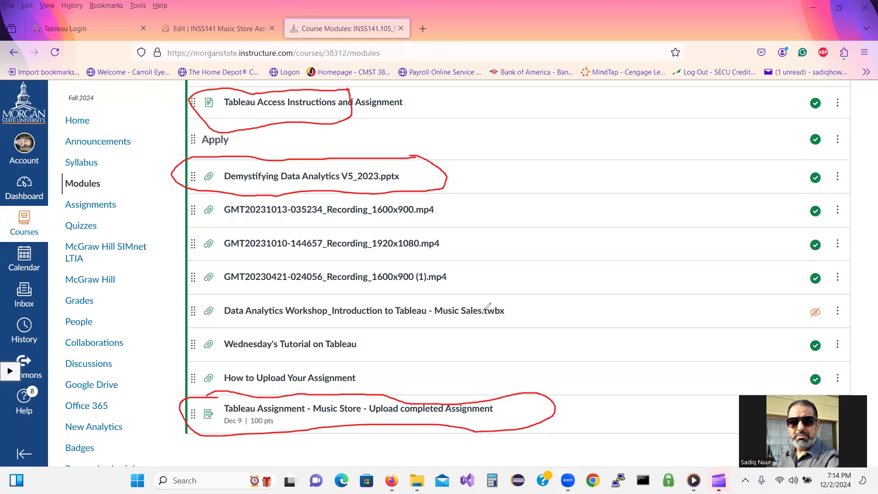
mouse_move(521, 251)
mouse_down()
mouse_move(561, 275)
mouse_move(577, 245)
mouse_move(589, 247)
mouse_move(580, 247)
mouse_move(613, 223)
mouse_move(605, 224)
mouse_up()
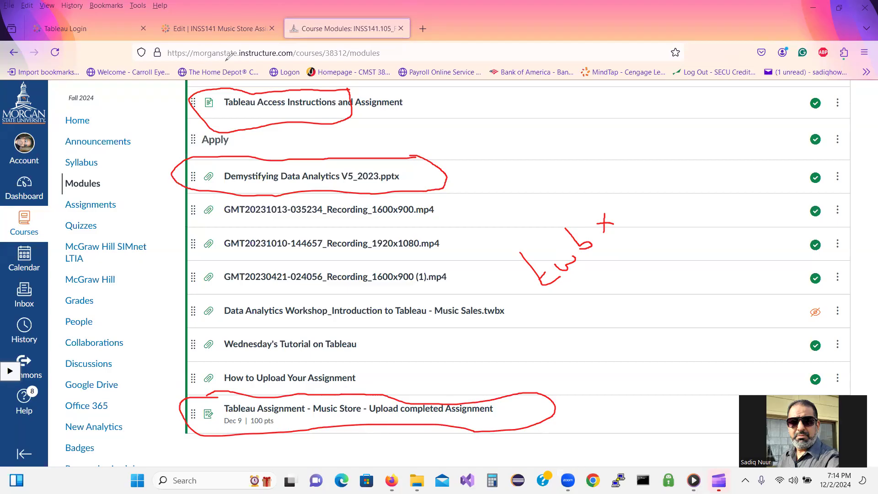
click(49, 304)
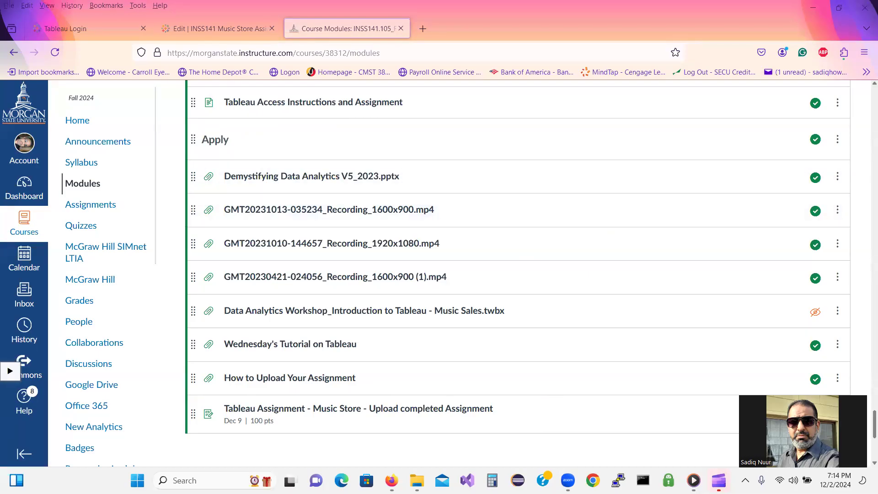
Open the Tableau Access Instructions and Assignment page from the Week 15 module
scroll(865, 373, up, 2)
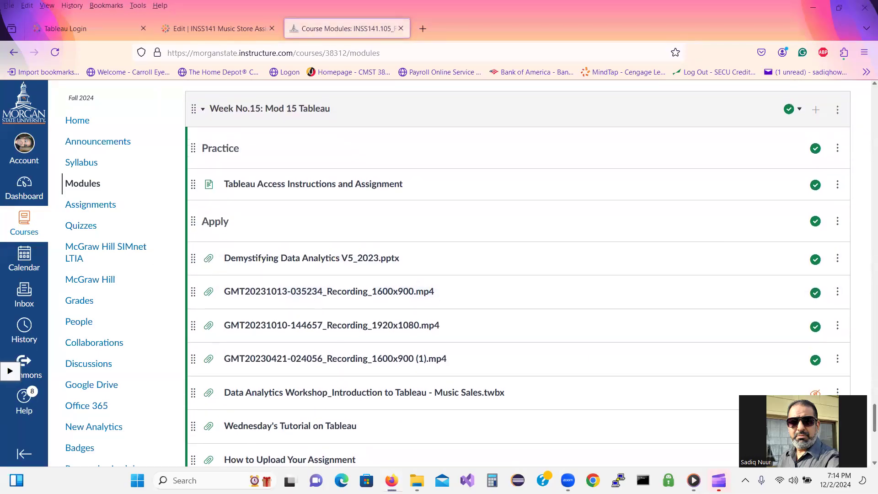
click(294, 188)
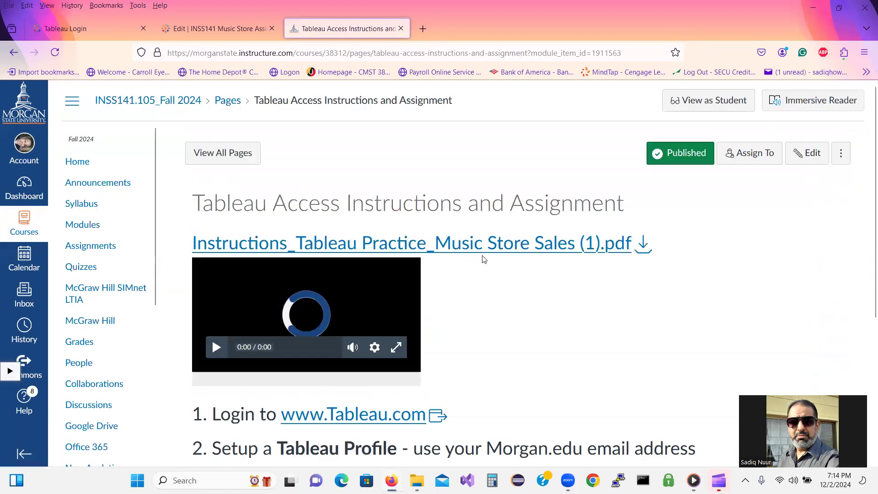
click(478, 260)
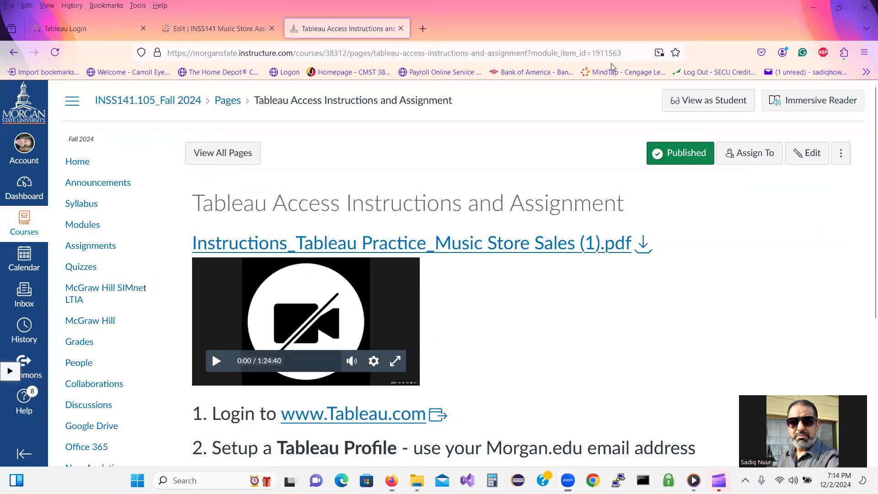
Circle the music store instructions PDF link, draw an arrow to its download option, and clear the annotations
mouse_move(574, 212)
mouse_down()
mouse_move(231, 204)
mouse_move(165, 233)
mouse_move(234, 258)
mouse_move(378, 274)
mouse_move(506, 266)
mouse_move(640, 274)
mouse_move(687, 222)
mouse_move(573, 214)
mouse_up()
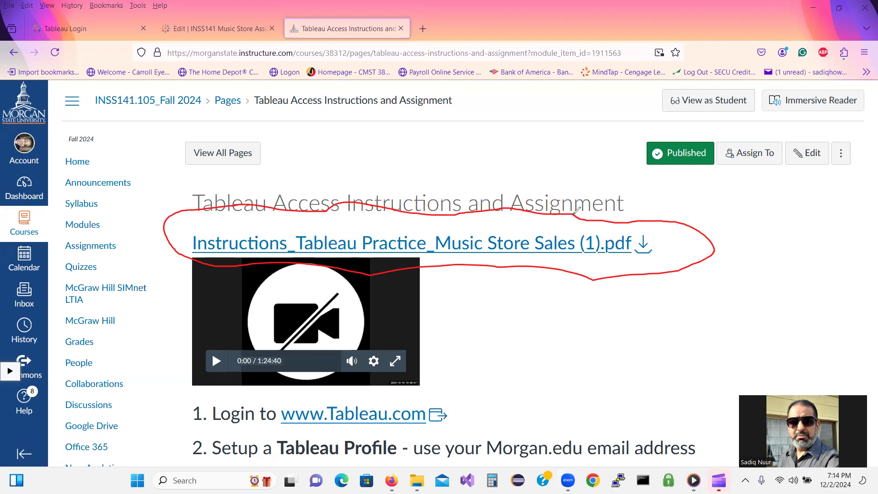
mouse_move(651, 358)
mouse_down()
mouse_move(639, 258)
mouse_move(633, 269)
mouse_move(639, 258)
mouse_move(647, 262)
mouse_up()
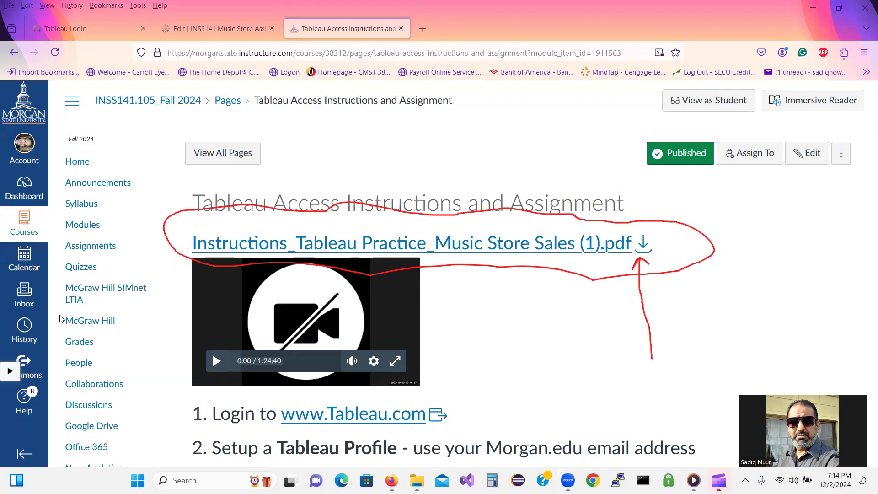
key(Escape)
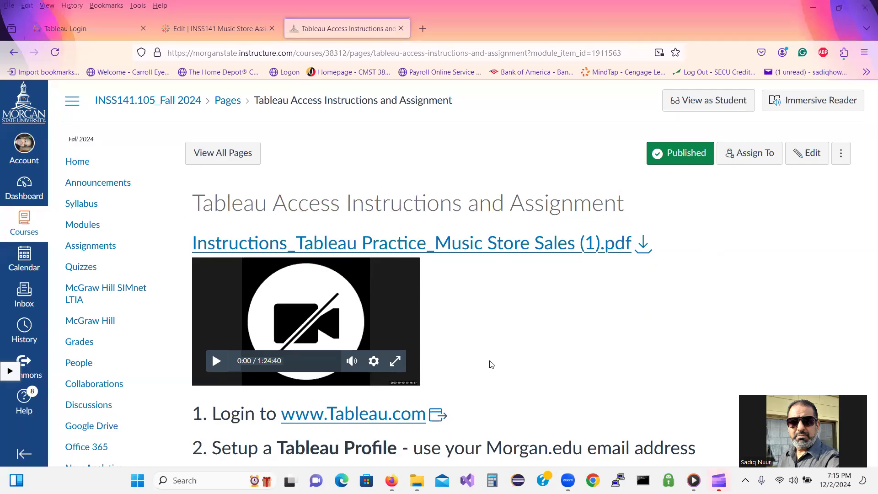
Preview Instructions_Tableau Practice_Music Store Sales (1).pdf and read the Viz 1 steps on which genre sells the most
click(533, 243)
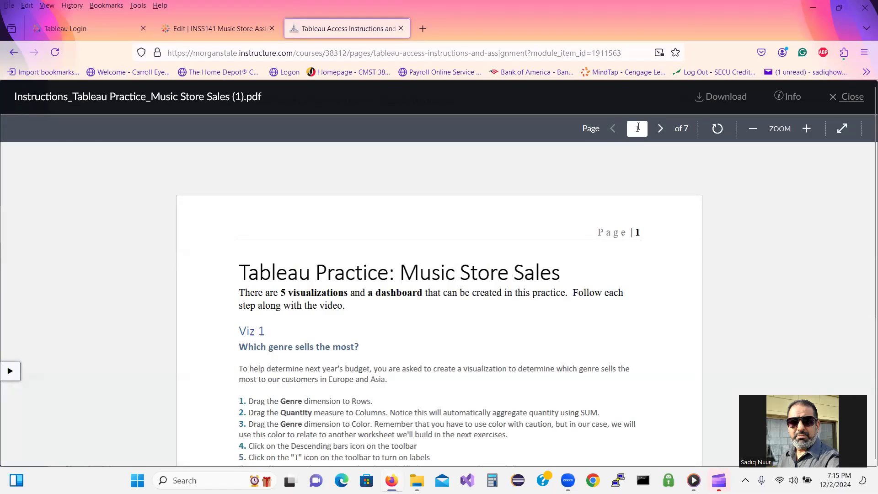
click(720, 97)
scroll(555, 313, down, 3)
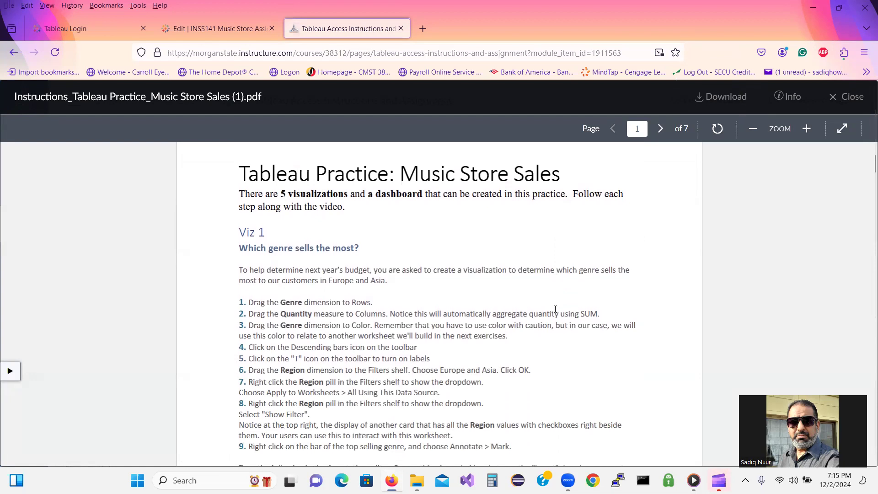
scroll(555, 310, down, 1)
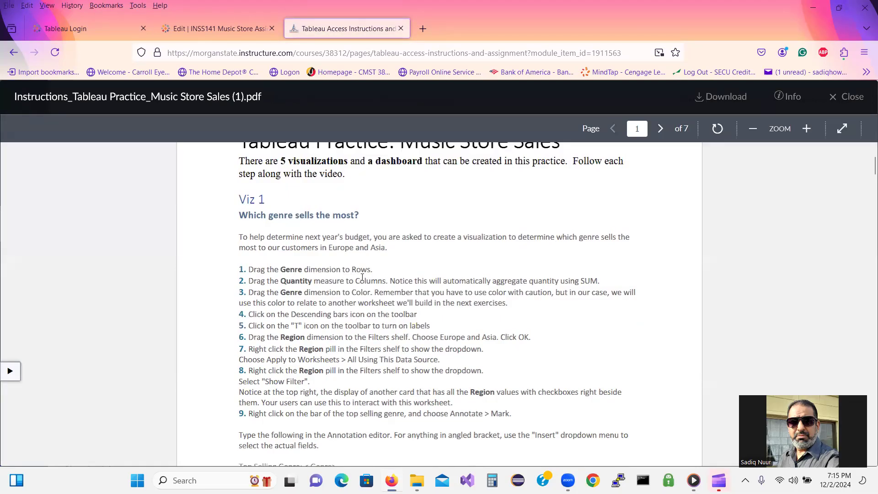
Return to the Tableau workbook and examine the empty Rows and Columns shelves of the Genre Sells The Most sheet
click(210, 28)
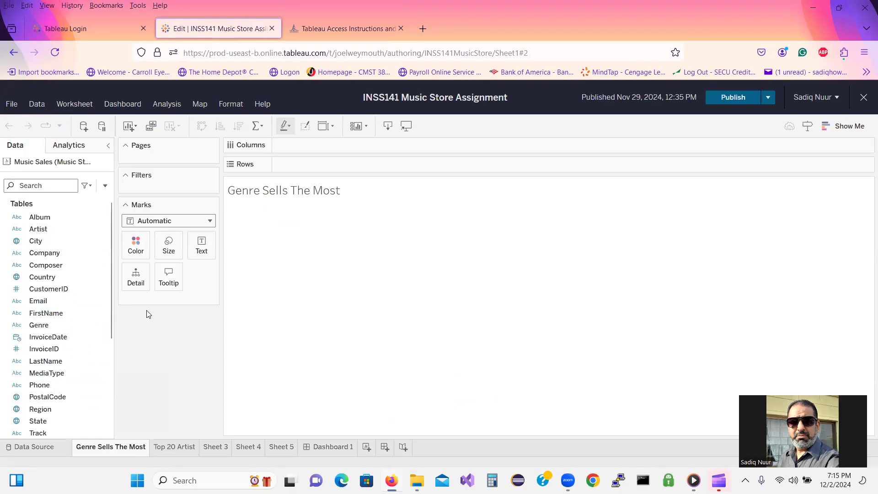
click(172, 326)
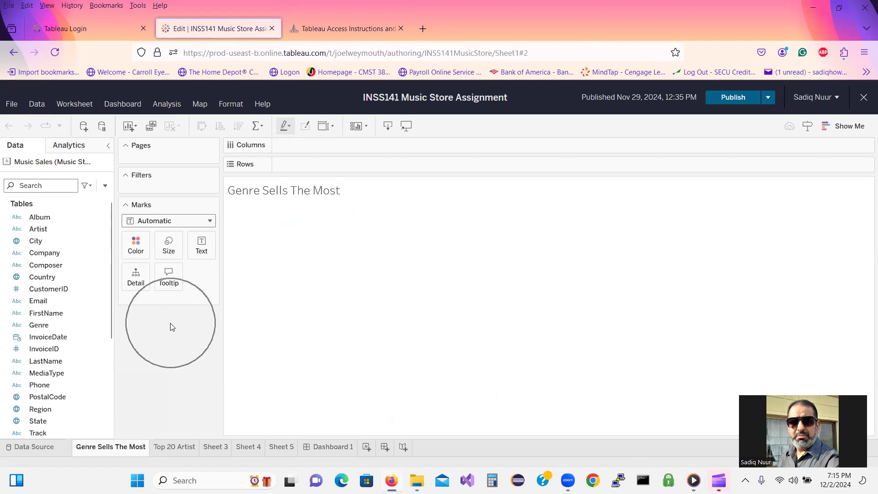
click(172, 327)
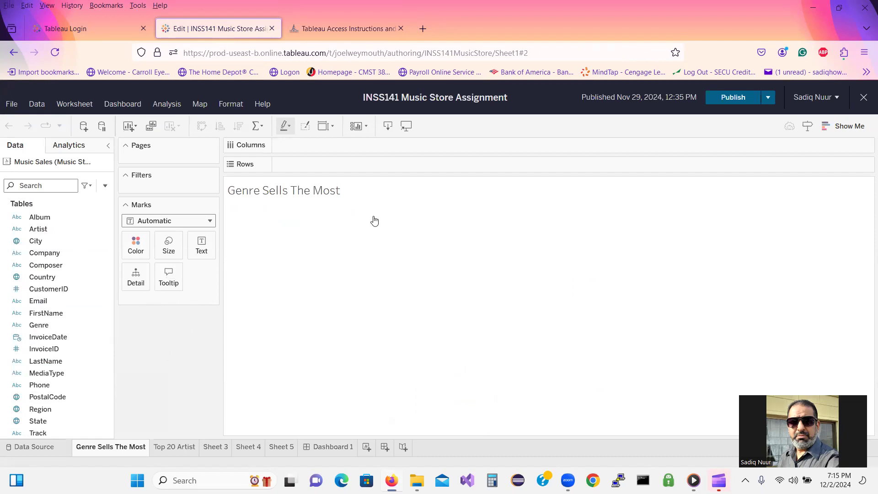
click(293, 167)
click(292, 152)
click(282, 168)
Check the first Viz 1 instruction in the PDF and place the Genre dimension on Rows in the workbook
click(360, 28)
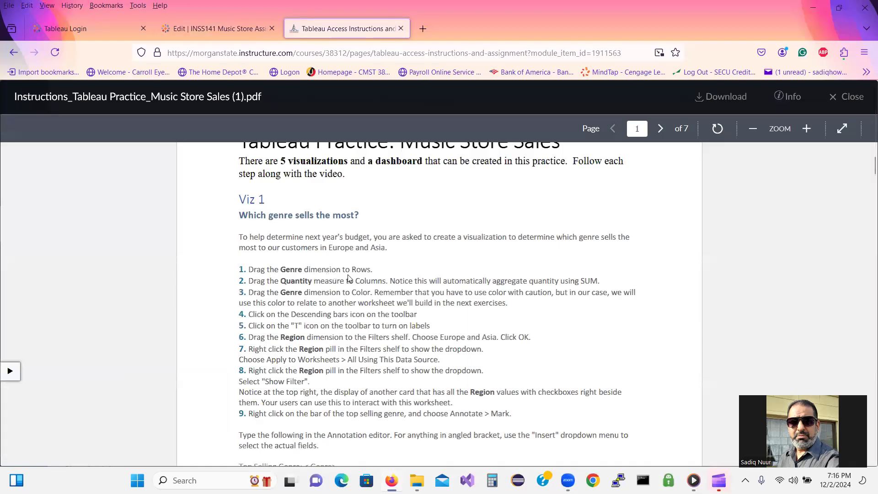
click(174, 26)
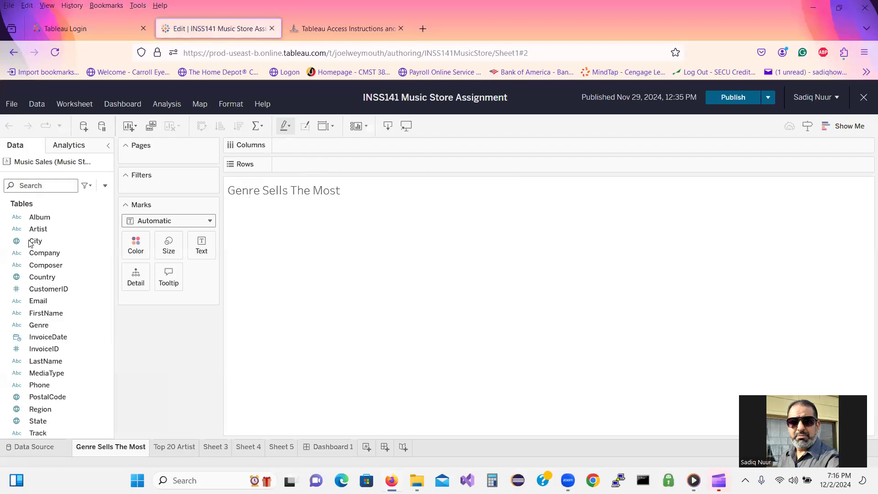
click(47, 329)
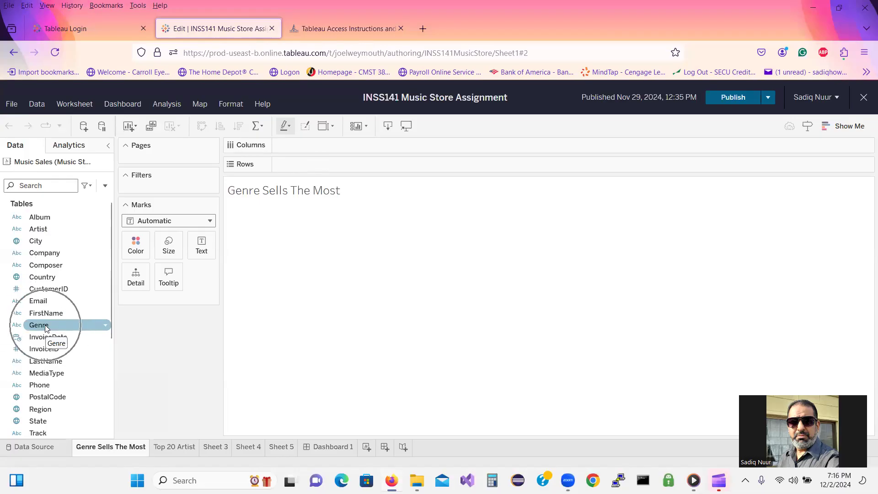
drag(44, 324, 314, 164)
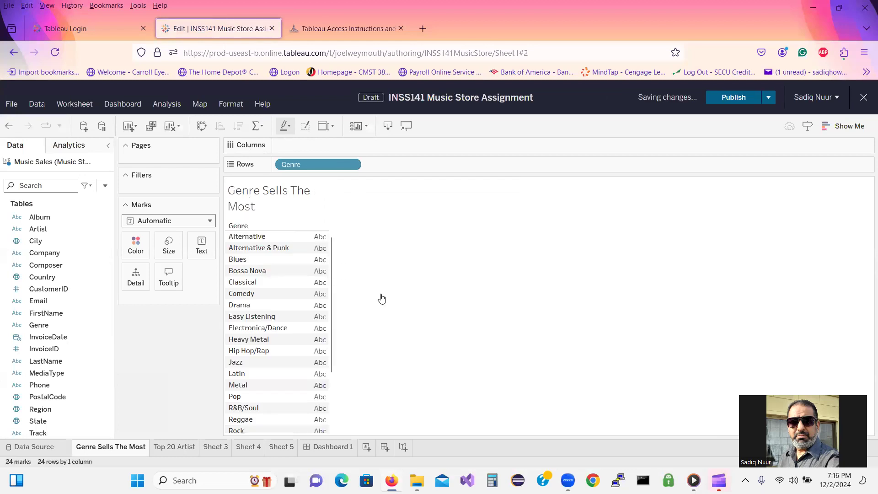
Check the second Viz 1 instruction in the PDF and place the Quantity measure on Columns in the workbook
click(365, 25)
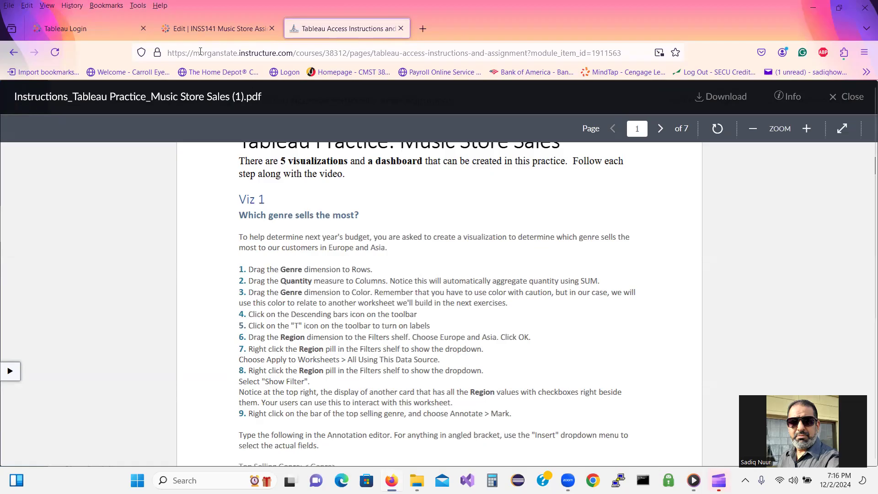
click(197, 28)
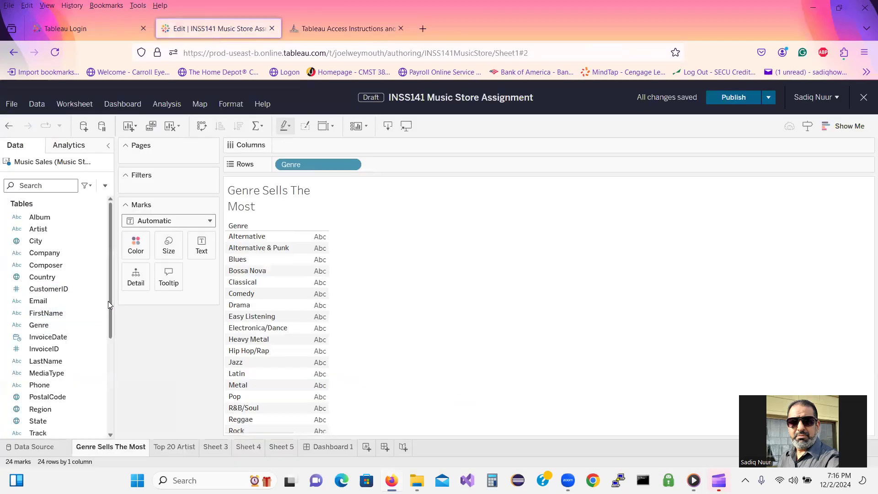
drag(111, 317, 109, 395)
click(43, 322)
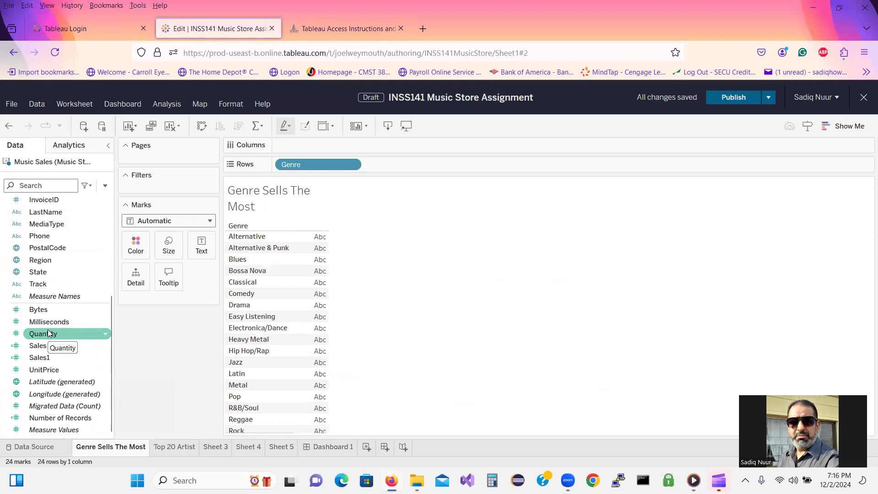
drag(48, 333, 319, 142)
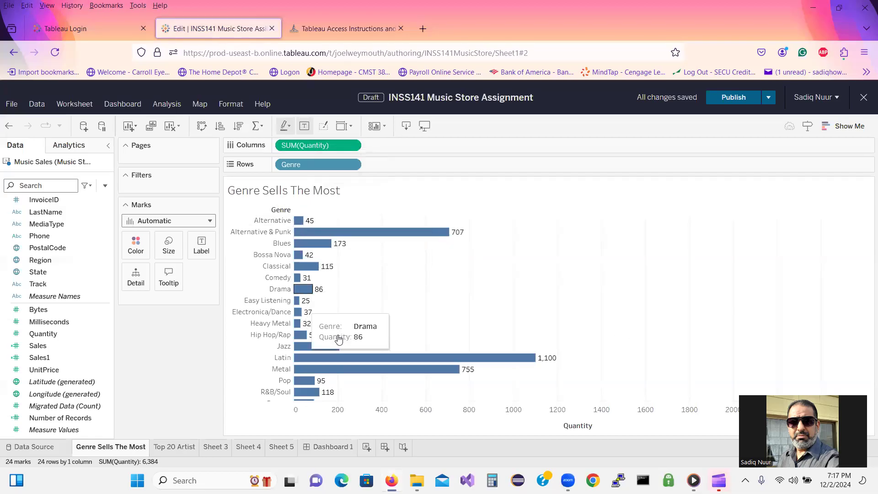
Check the third Viz 1 instruction in the PDF and assign the Genre dimension to Color on the Marks card
mouse_move(864, 254)
mouse_down()
mouse_move(864, 340)
mouse_move(864, 244)
mouse_up()
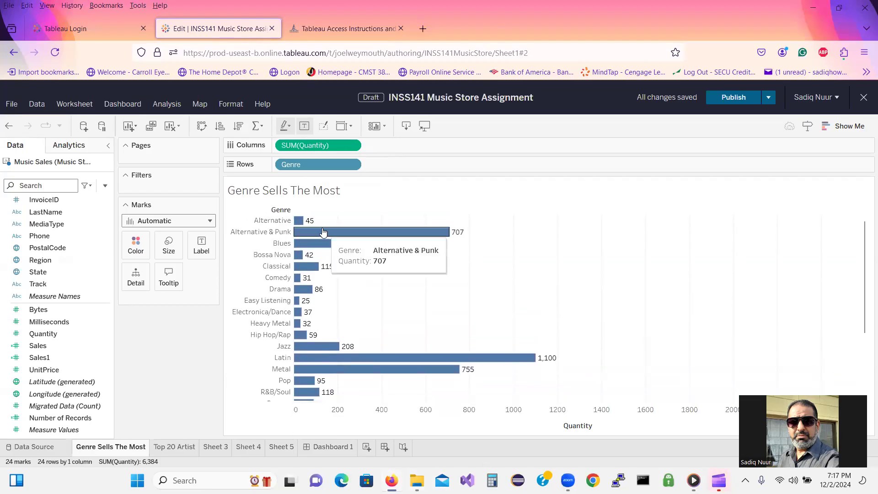
click(326, 32)
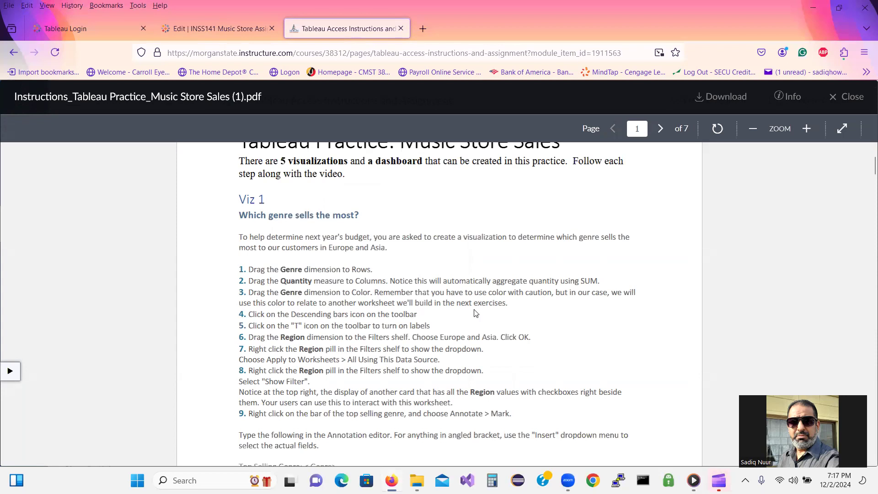
click(209, 31)
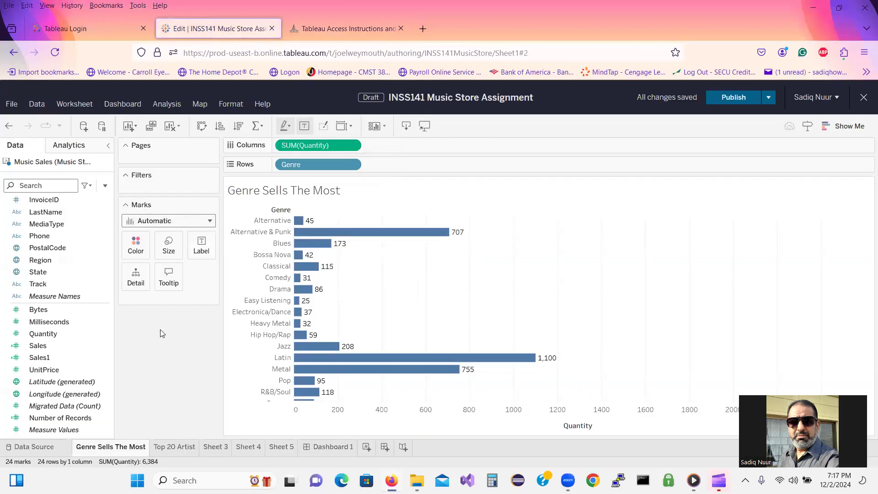
drag(112, 315, 110, 243)
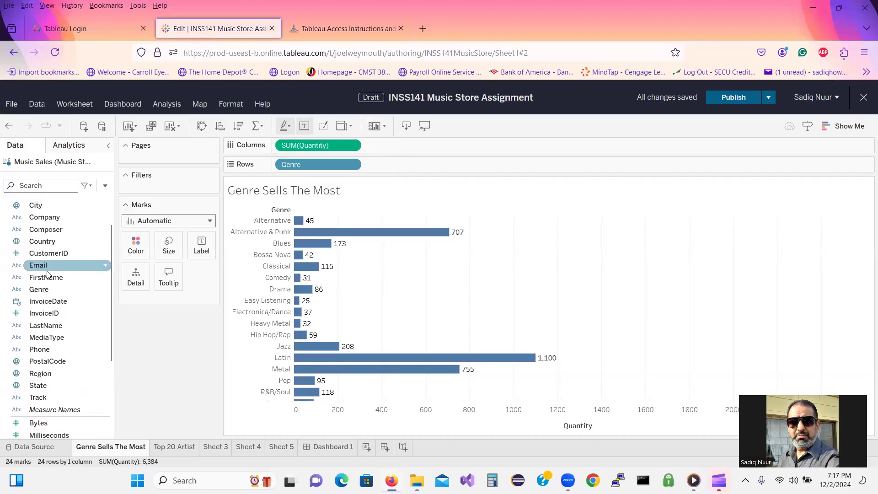
drag(40, 293, 136, 245)
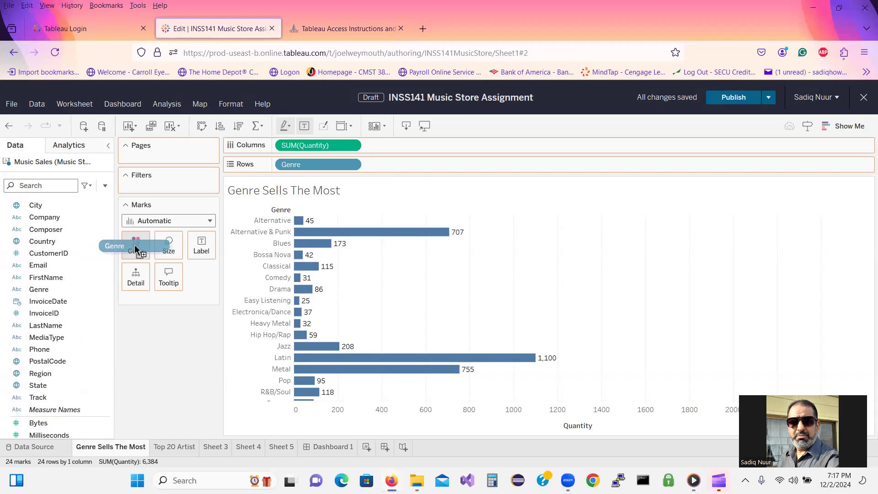
drag(135, 248, 136, 249)
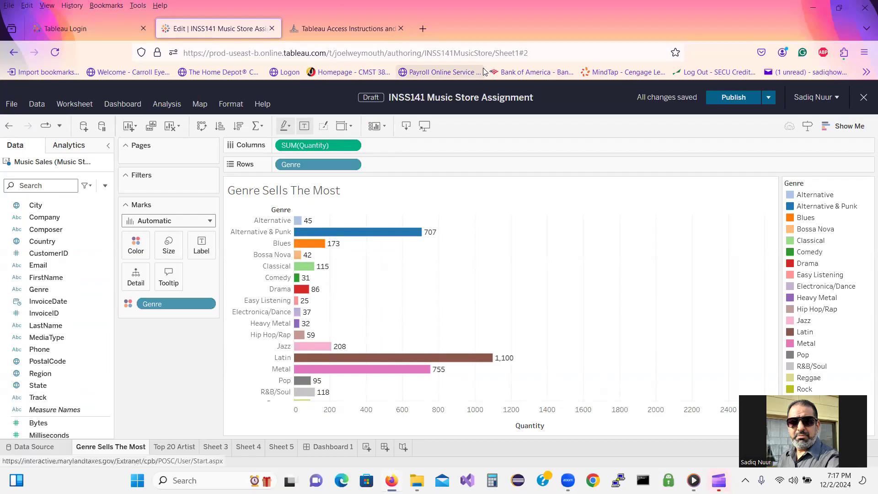
mouse_move(192, 397)
mouse_down()
mouse_move(172, 315)
mouse_move(168, 330)
mouse_move(170, 317)
mouse_move(181, 321)
mouse_up()
mouse_move(197, 353)
mouse_down()
mouse_move(207, 368)
mouse_move(211, 346)
mouse_move(205, 358)
mouse_move(216, 362)
mouse_move(243, 349)
mouse_up()
mouse_move(212, 293)
mouse_down()
mouse_move(223, 306)
mouse_move(215, 315)
mouse_up()
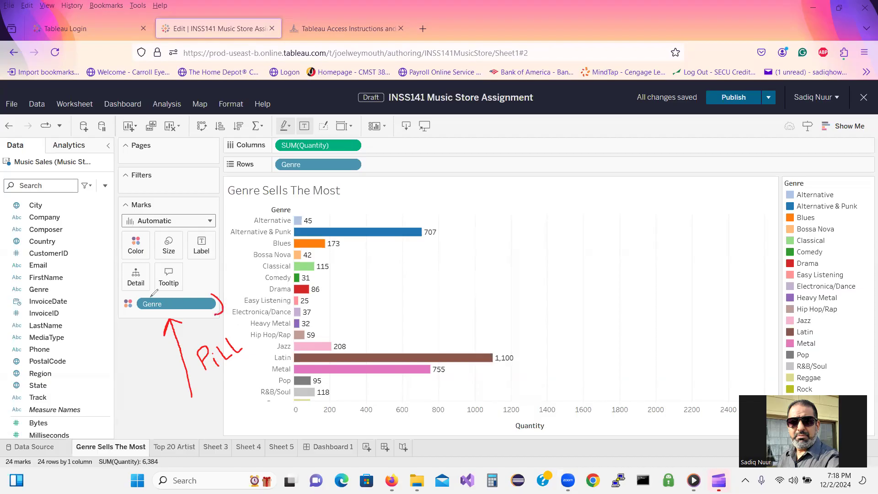
mouse_move(499, 202)
mouse_down()
mouse_move(367, 165)
mouse_move(379, 168)
mouse_move(369, 143)
mouse_move(480, 163)
mouse_move(513, 185)
mouse_up()
mouse_move(512, 218)
mouse_down()
mouse_move(532, 234)
mouse_move(536, 210)
mouse_move(530, 220)
mouse_move(552, 235)
mouse_move(575, 211)
mouse_move(579, 218)
mouse_up()
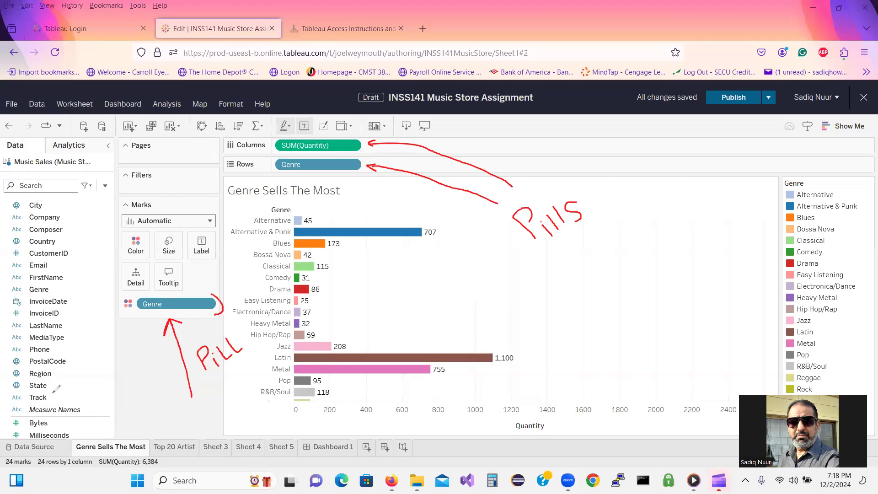
key(Escape)
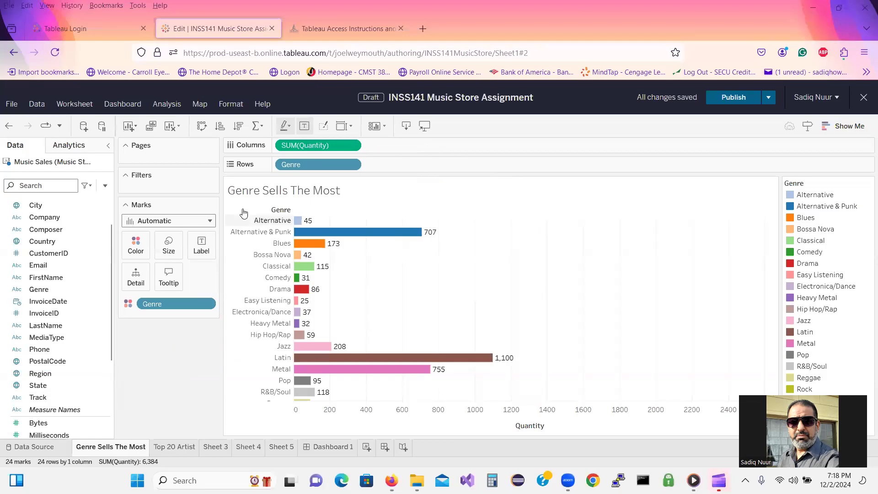
Check the fourth Viz 1 instruction in the PDF and sort the genre bars in descending order of Quantity
click(351, 30)
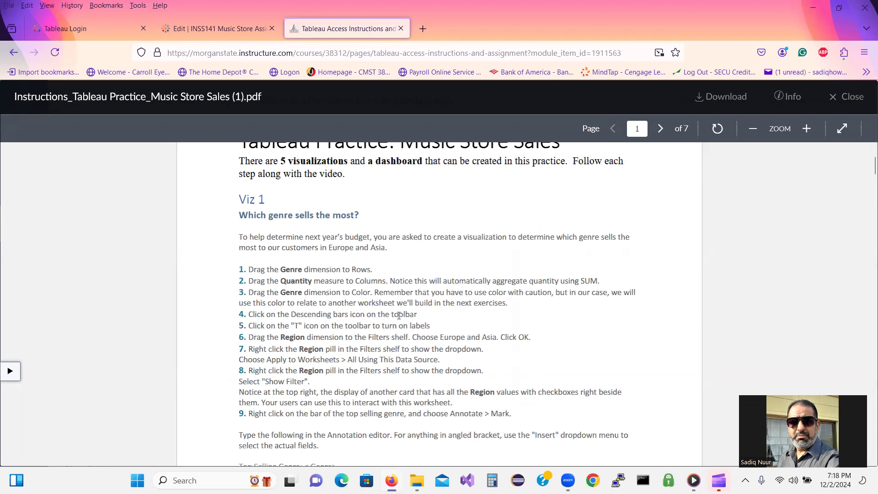
click(228, 31)
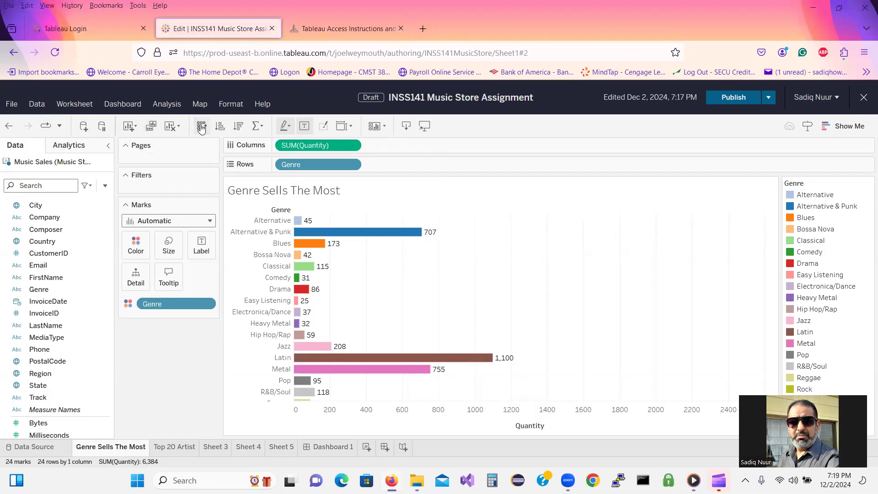
click(236, 129)
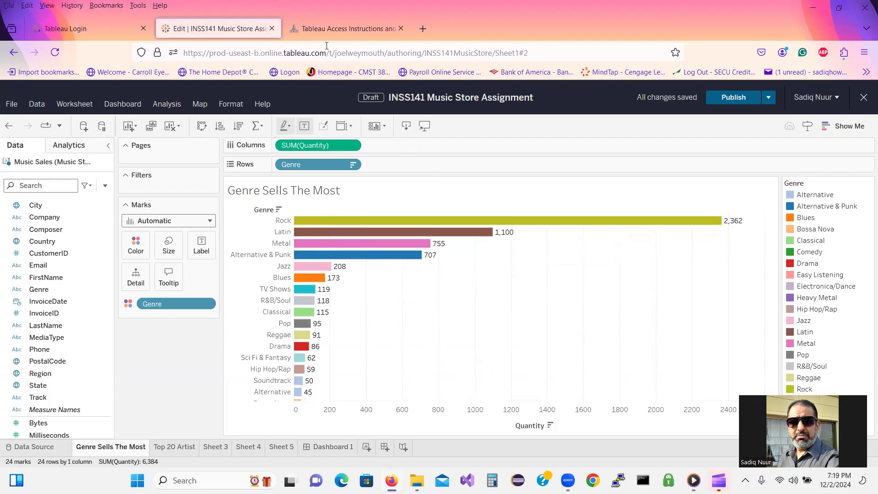
Check the fifth Viz 1 instruction in the PDF and switch the bars' mark labels off and back on
click(337, 21)
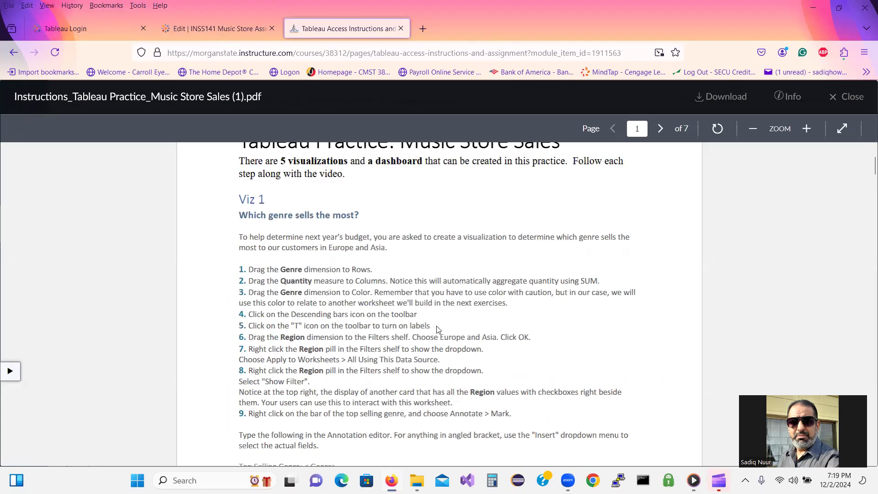
click(215, 30)
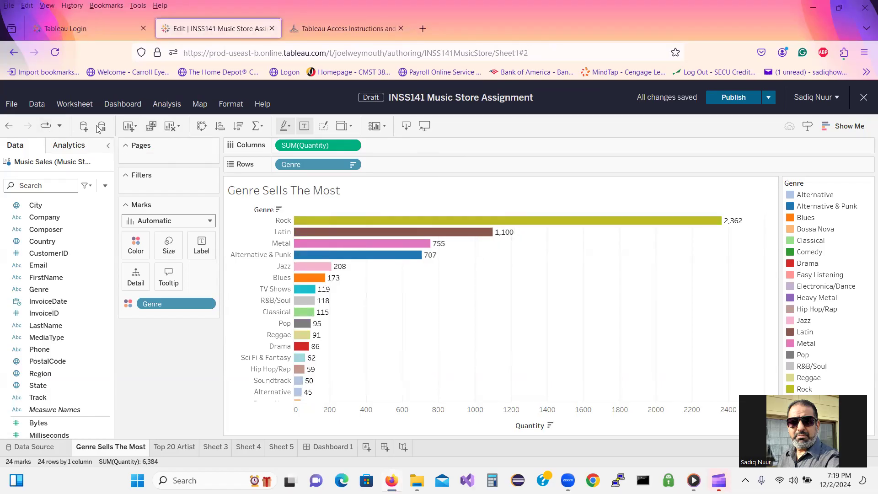
click(304, 126)
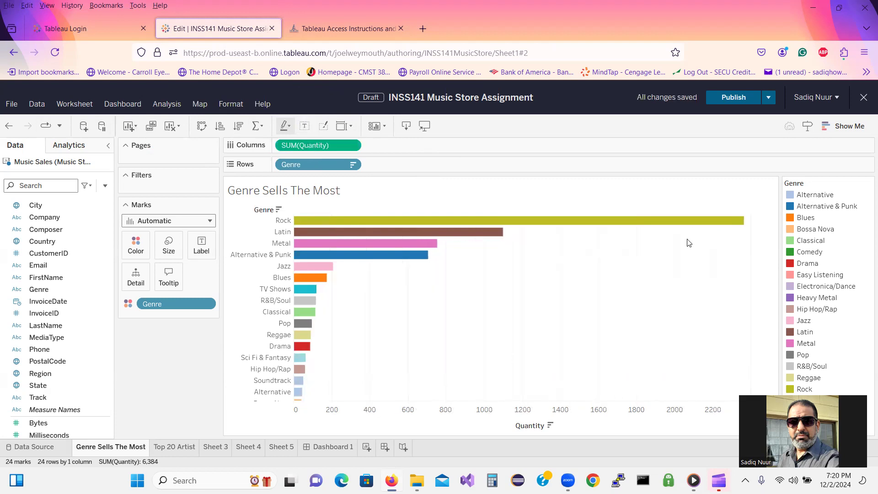
click(304, 127)
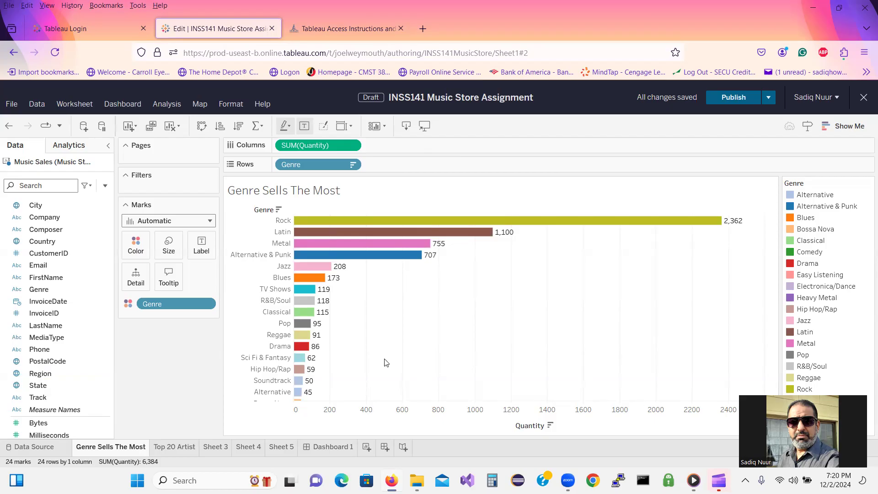
Follow the sixth Viz 1 instruction in the PDF by filtering the sheet on Region, keeping only Asia and Europe
click(327, 23)
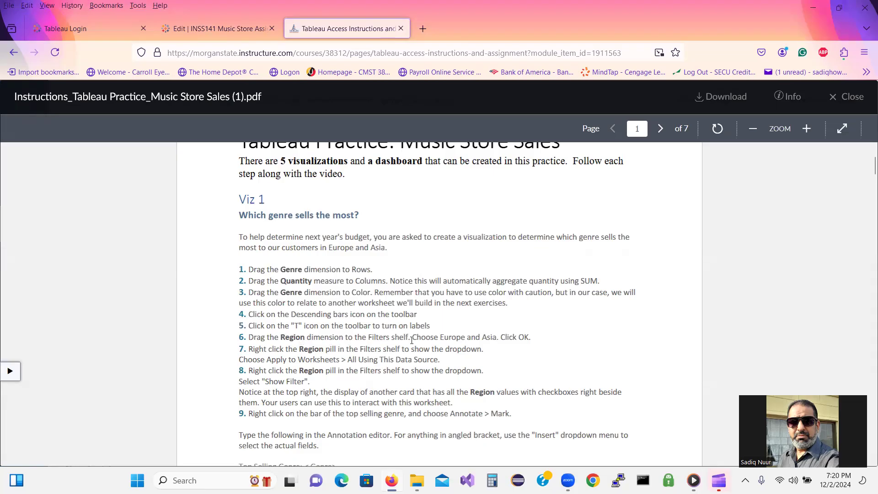
click(195, 26)
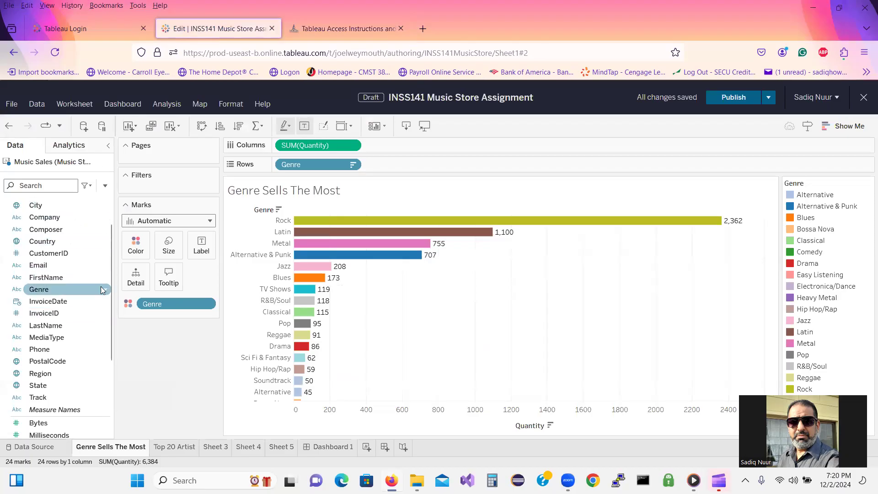
drag(110, 286, 110, 315)
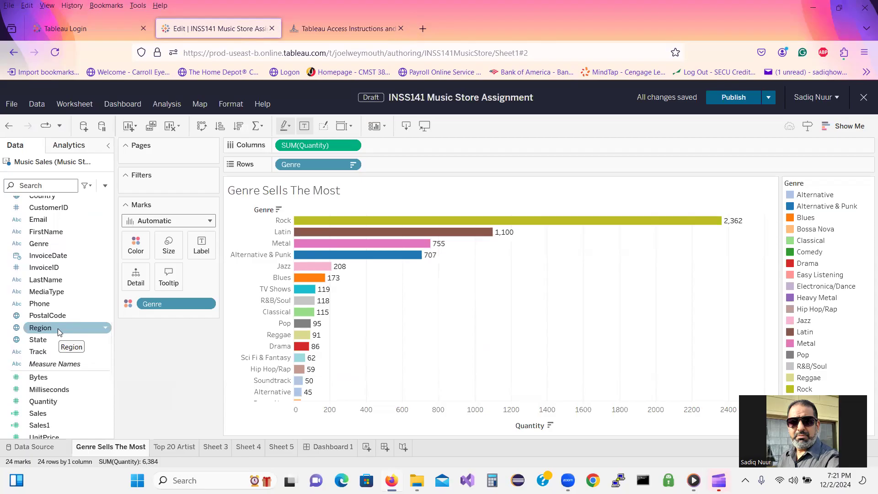
mouse_move(58, 328)
mouse_down()
mouse_move(141, 240)
mouse_move(176, 186)
mouse_move(167, 187)
mouse_up()
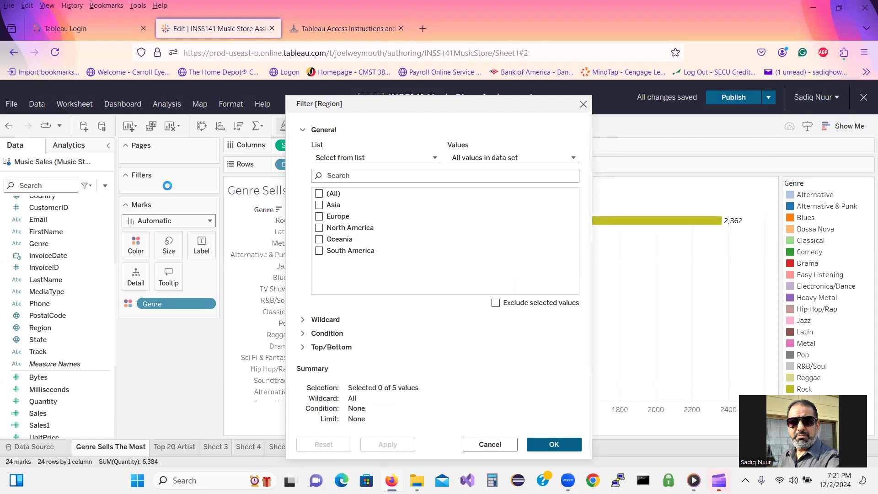
click(349, 28)
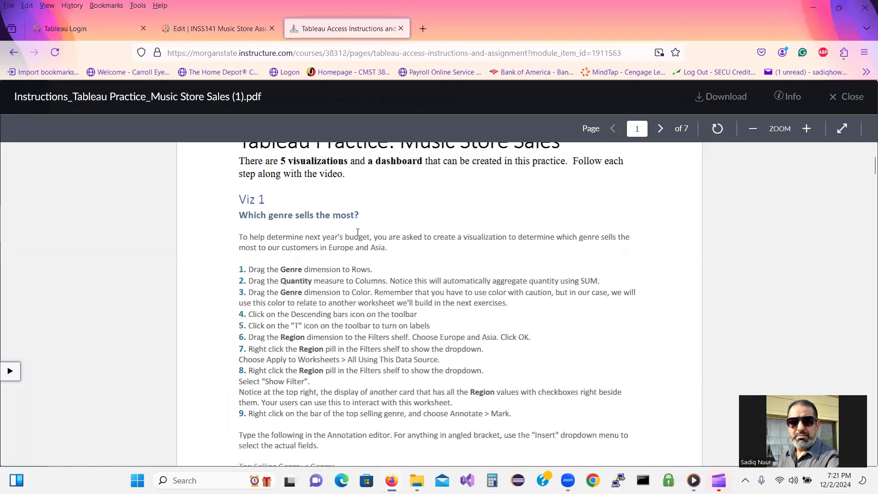
click(230, 29)
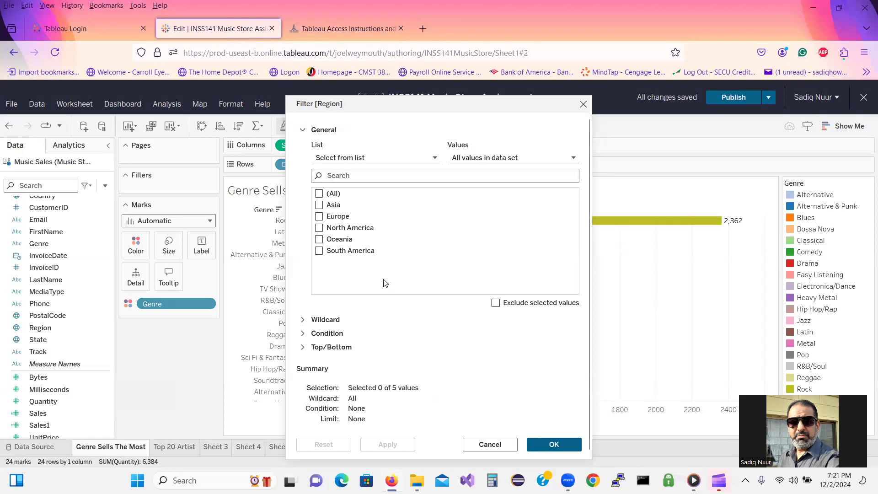
click(320, 206)
click(319, 217)
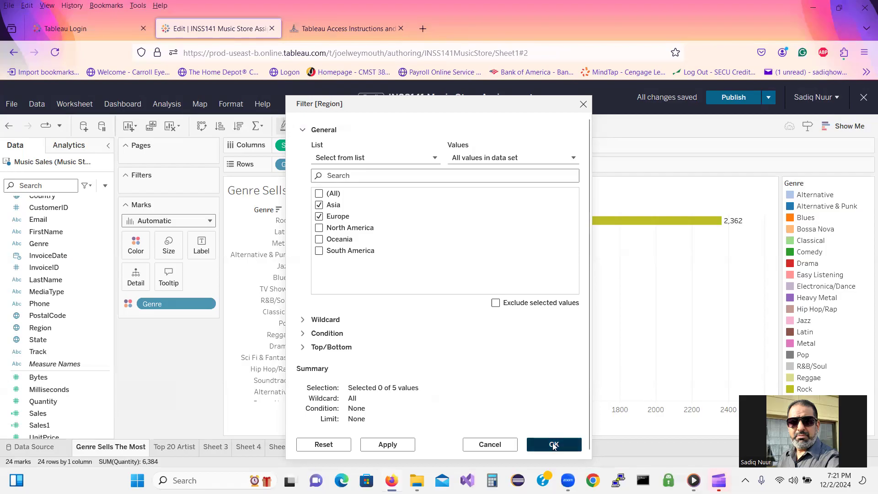
click(391, 445)
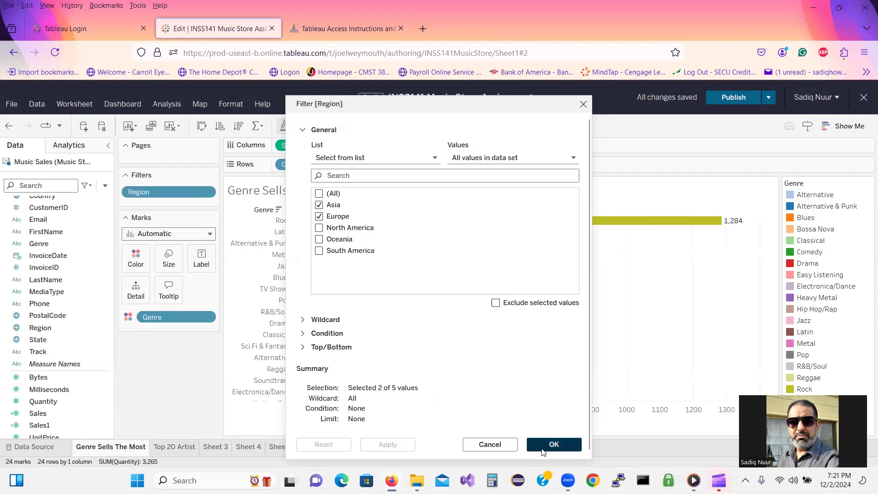
click(553, 442)
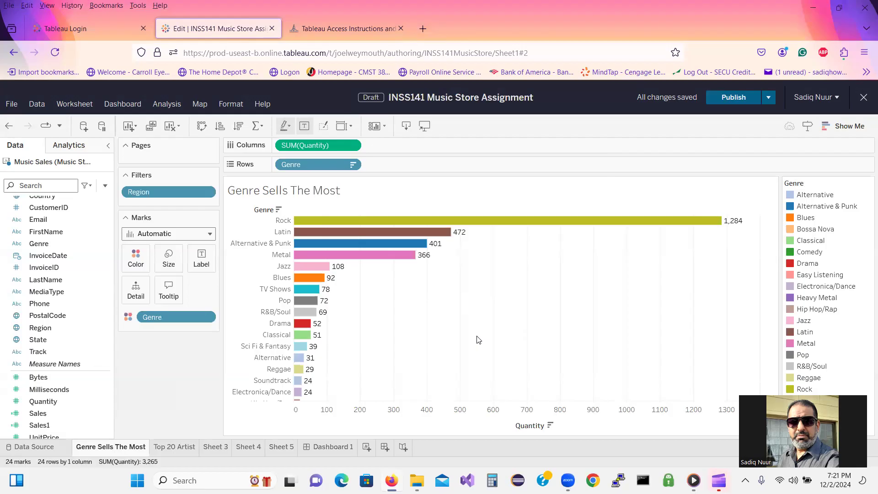
Check the seventh Viz 1 instruction in the PDF and apply the Region filter to all worksheets using this data source
click(341, 30)
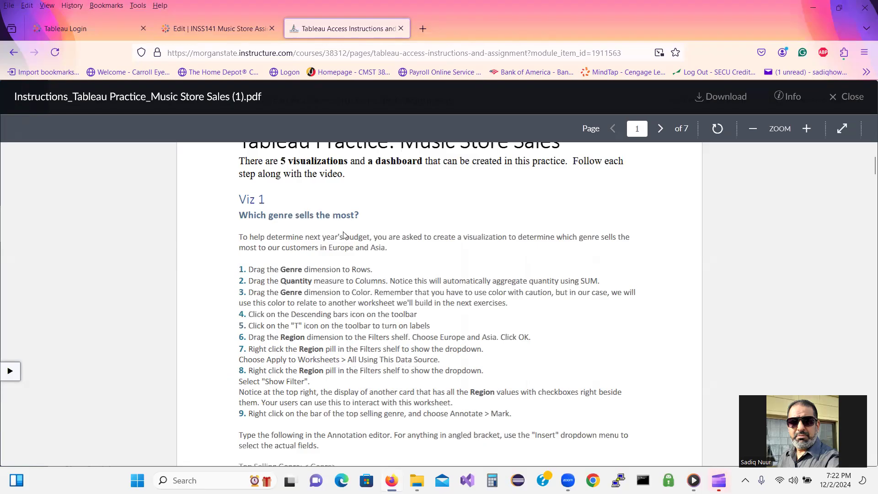
click(218, 27)
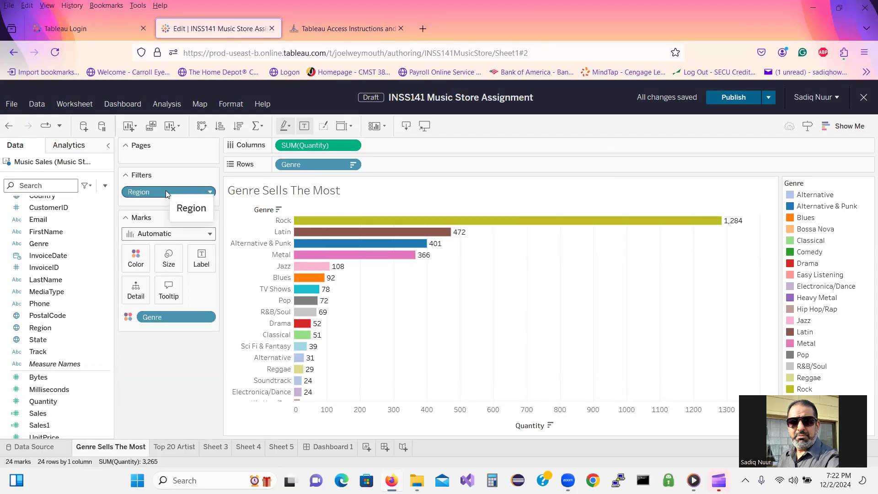
click(209, 192)
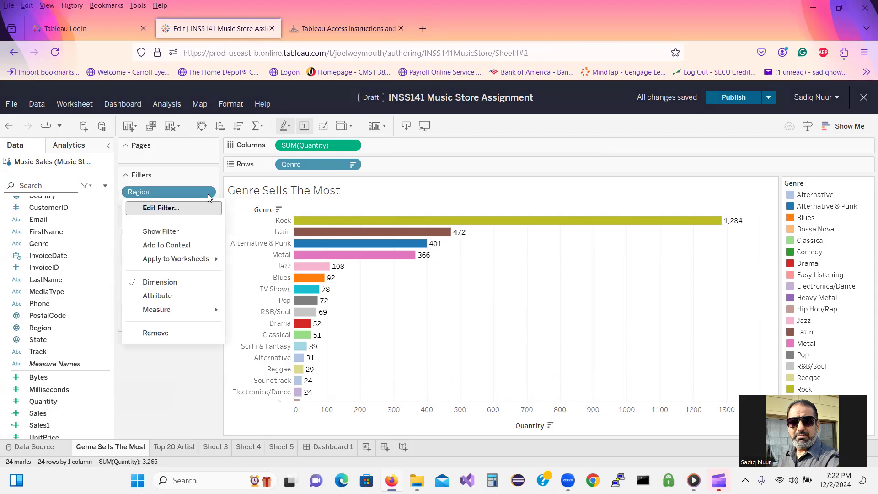
mouse_move(167, 259)
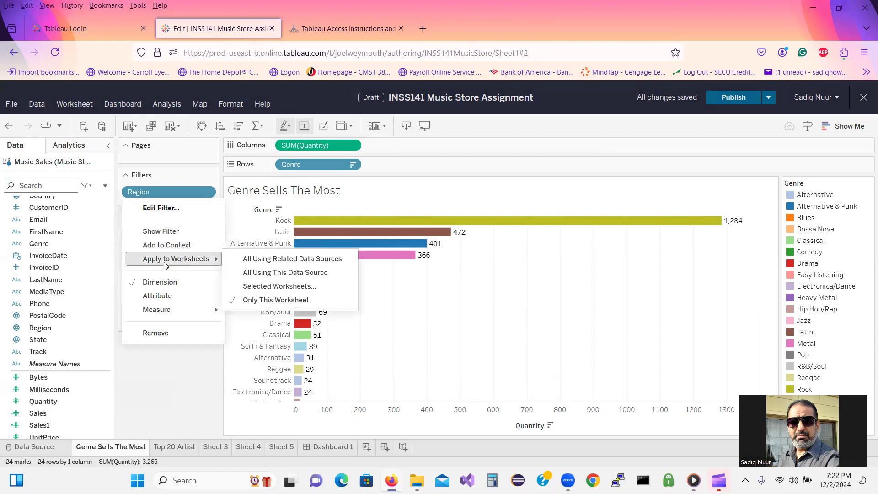
click(251, 273)
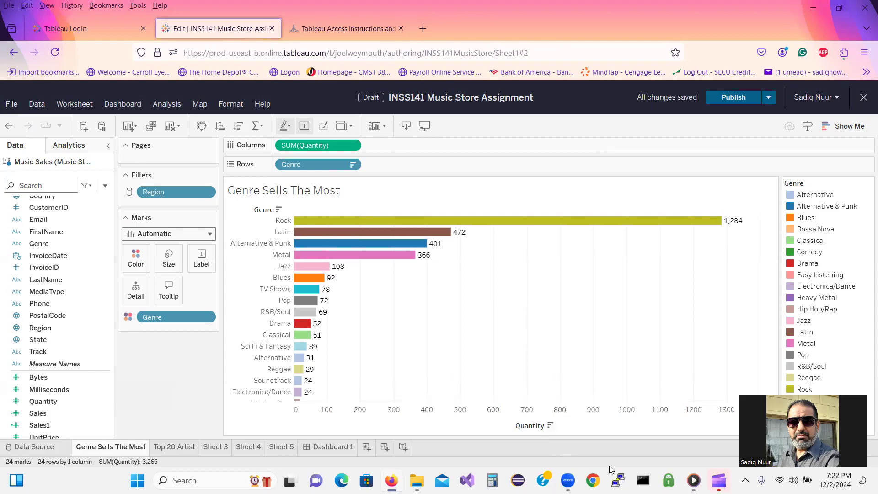
Check the eighth Viz 1 instruction in the PDF and show the Region filter card beside the chart
click(329, 28)
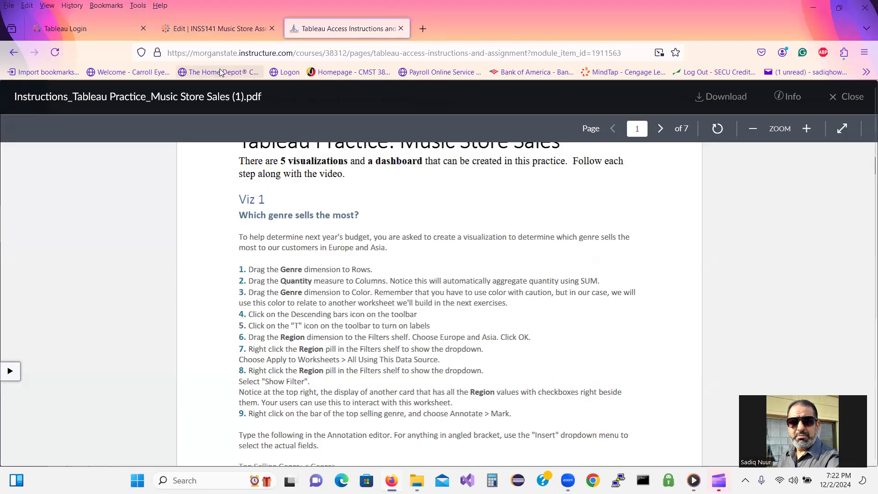
click(229, 29)
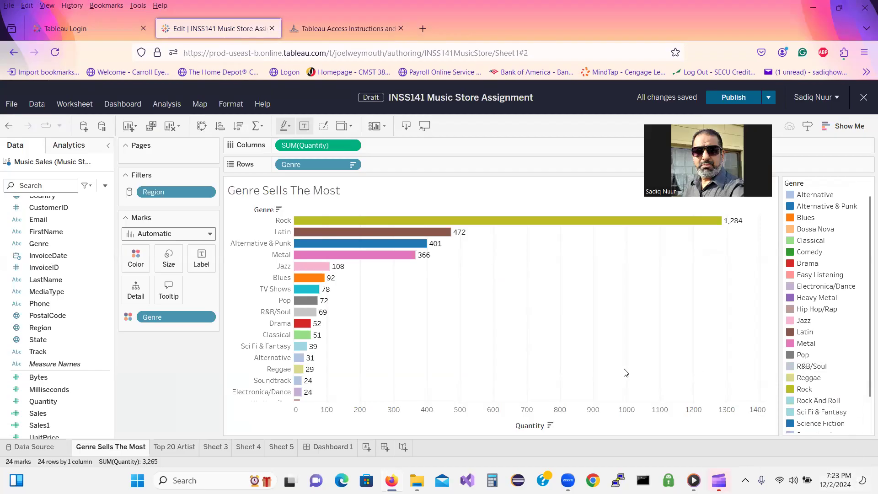
click(211, 192)
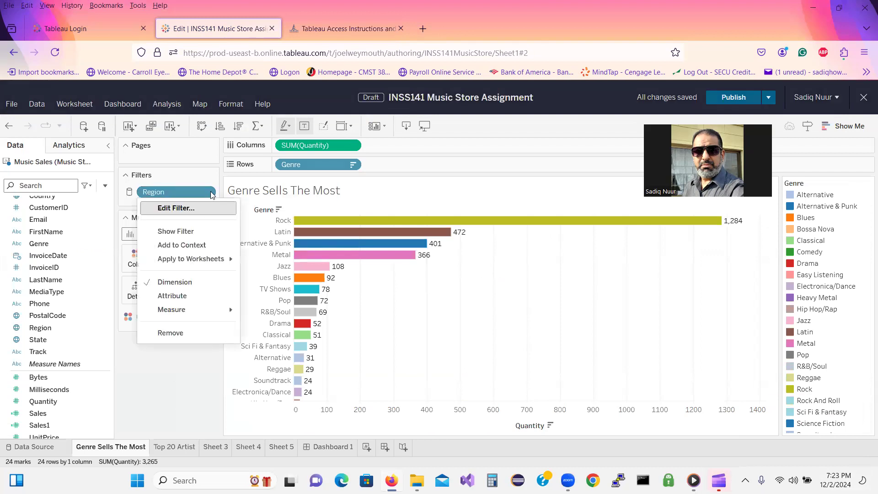
click(177, 229)
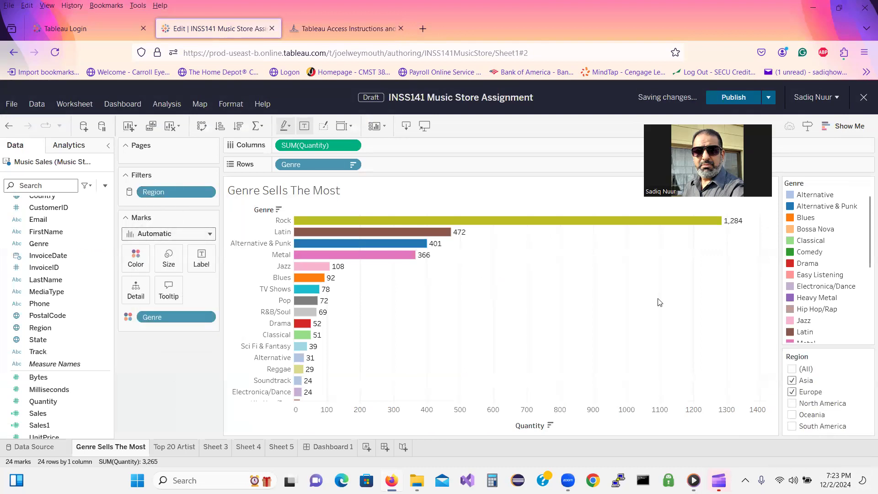
click(848, 380)
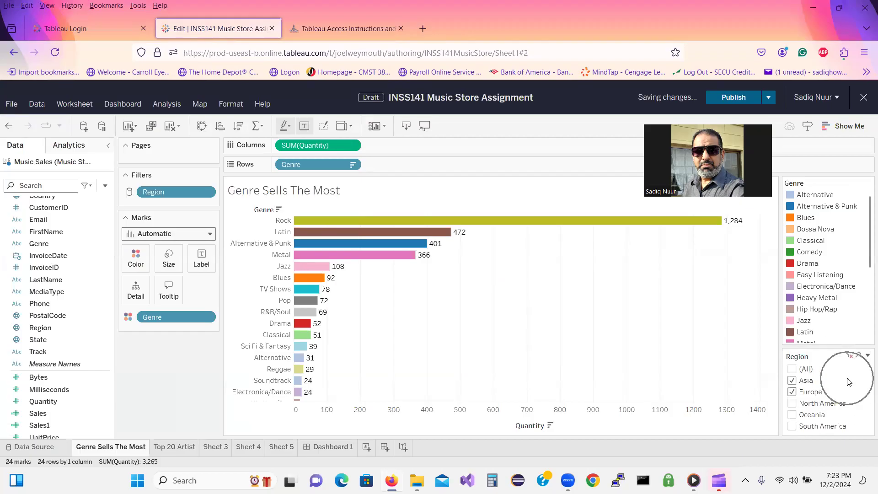
click(848, 381)
click(849, 381)
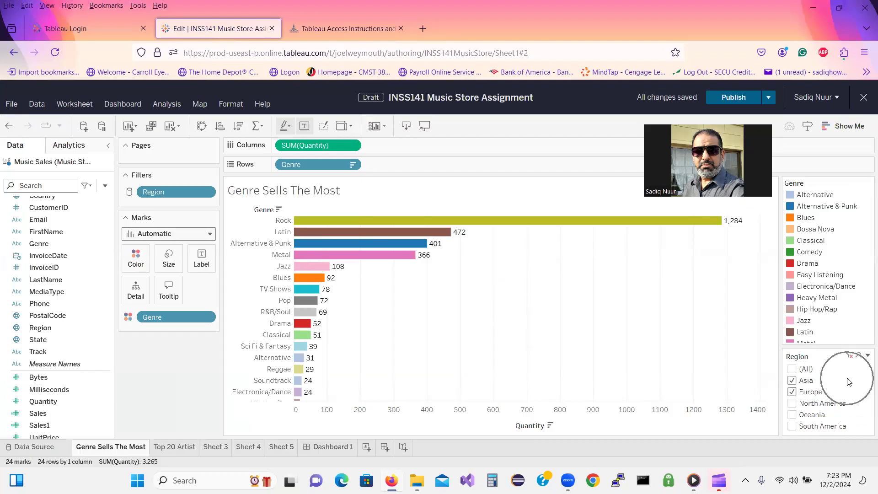
click(848, 382)
click(848, 382)
click(848, 381)
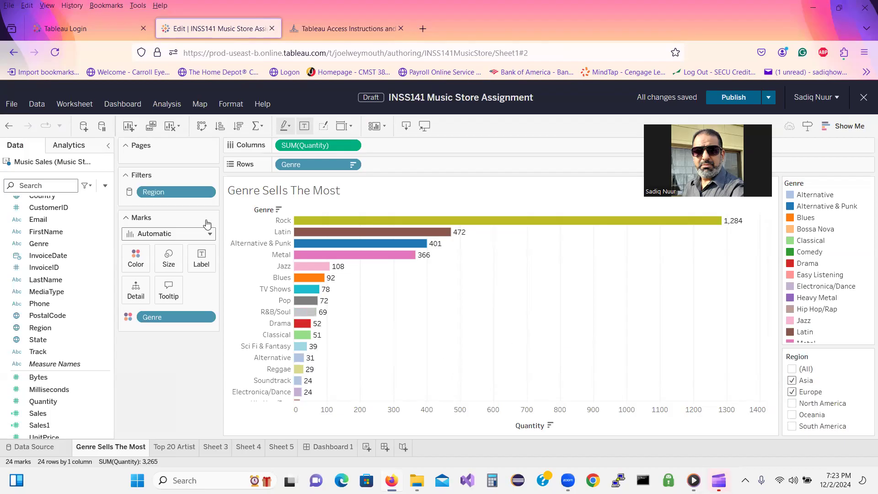
Check the PDF's note on the Region card and test the filter by excluding Asia and switching North America on and off
click(343, 36)
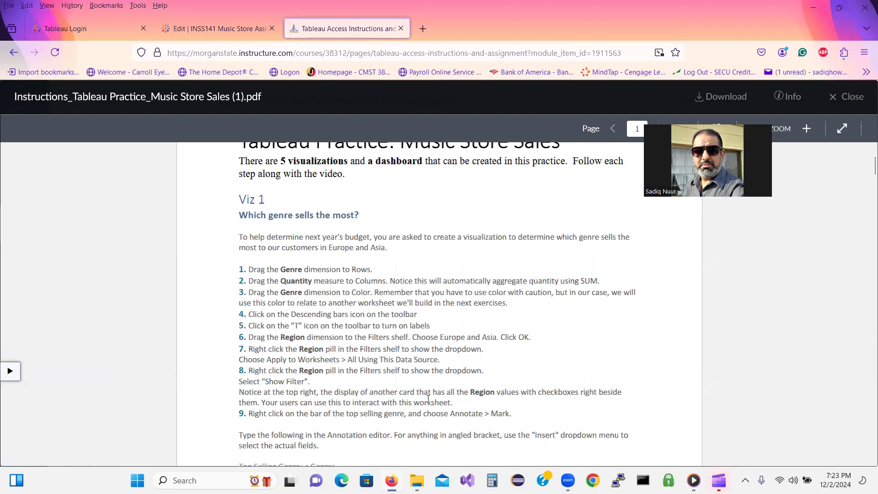
click(201, 31)
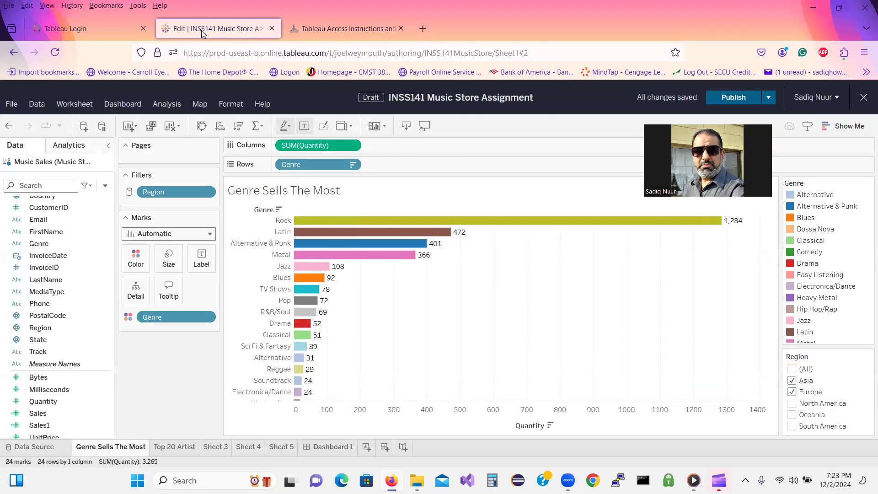
click(793, 381)
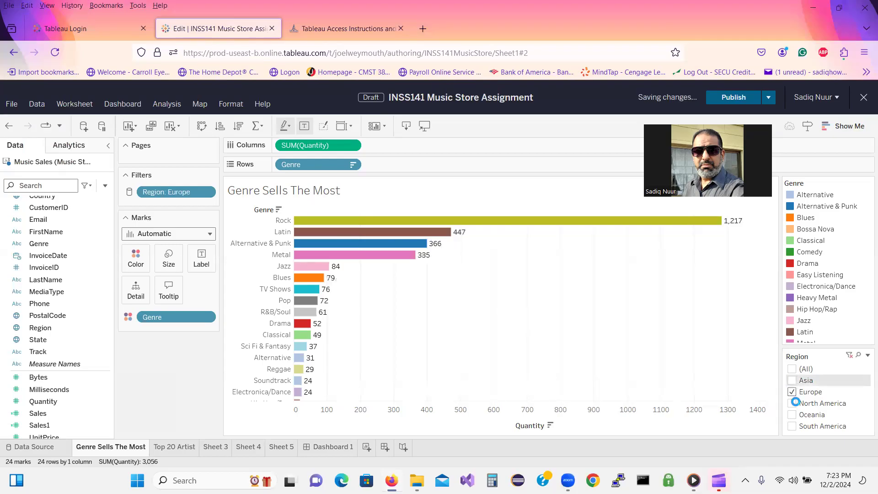
click(793, 403)
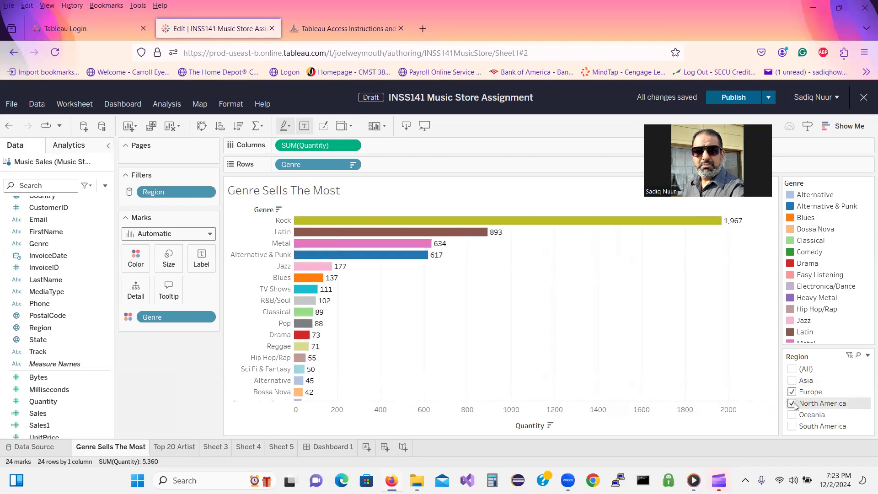
click(792, 403)
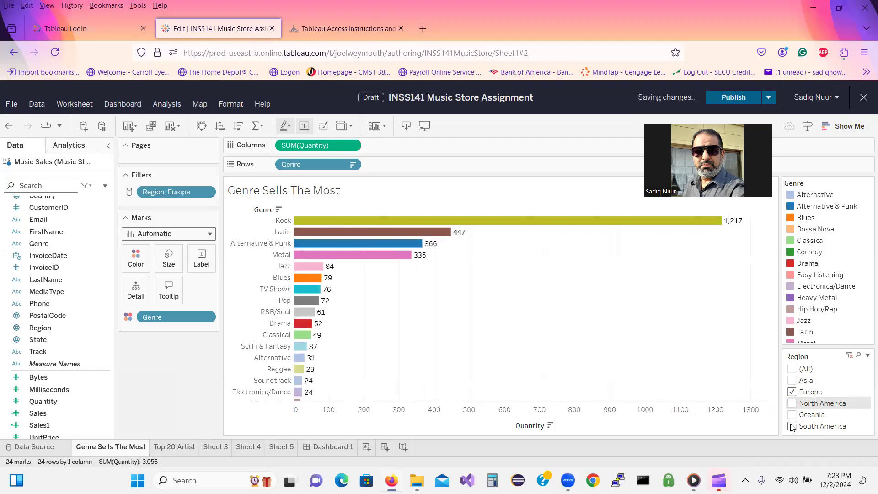
Test the Region filter by adding South America, removing Europe, switching North America on and off, and clearing South America
click(795, 427)
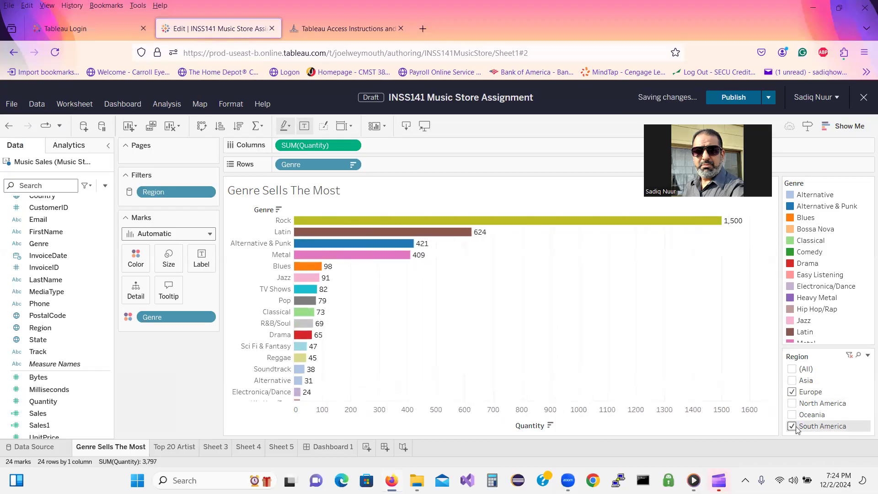
click(792, 392)
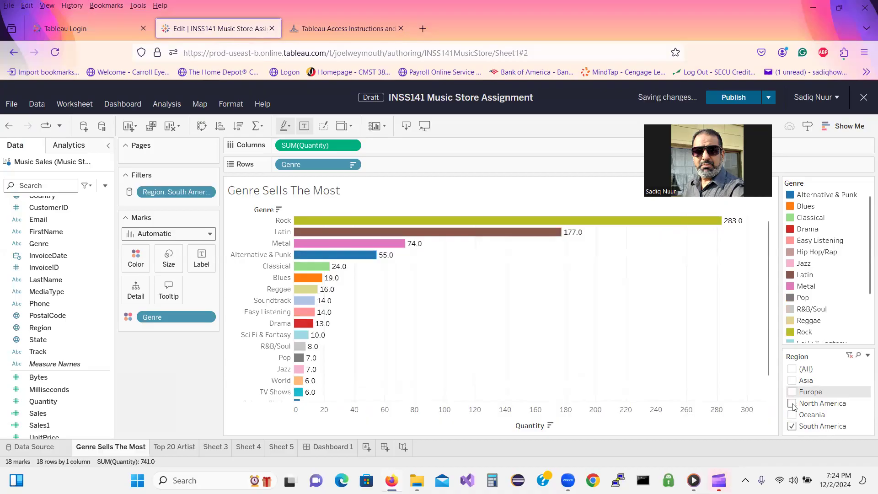
click(792, 404)
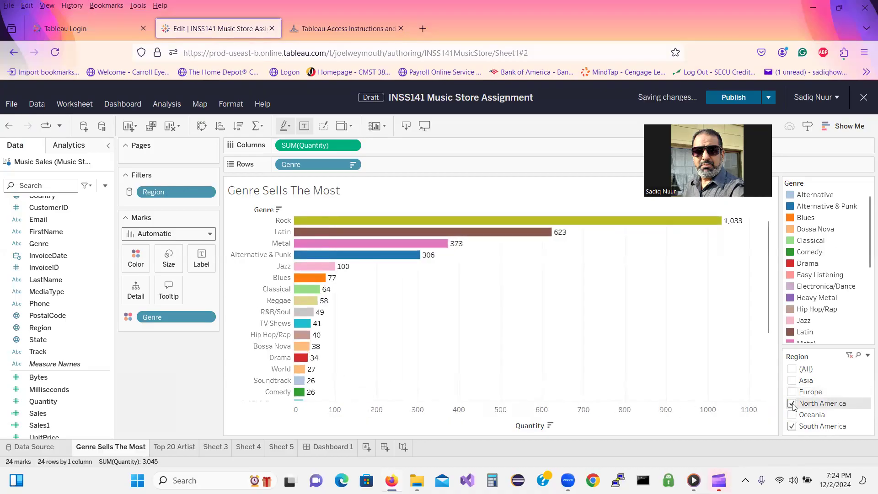
click(792, 405)
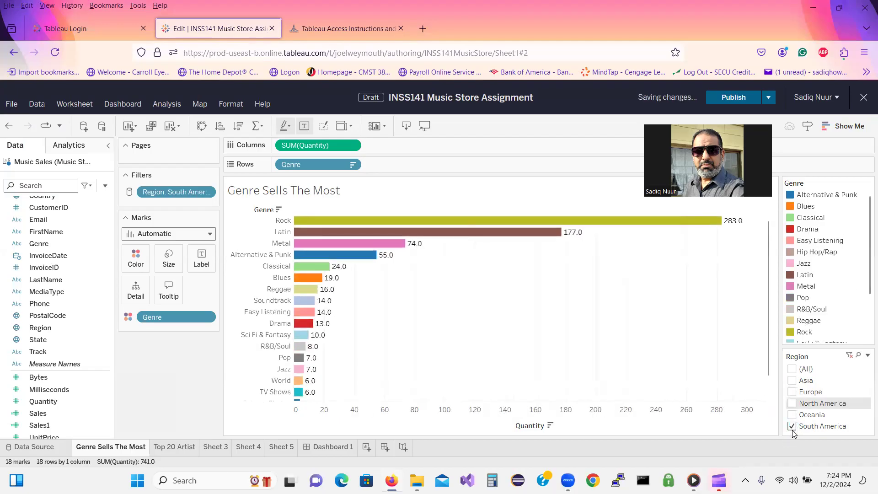
click(792, 427)
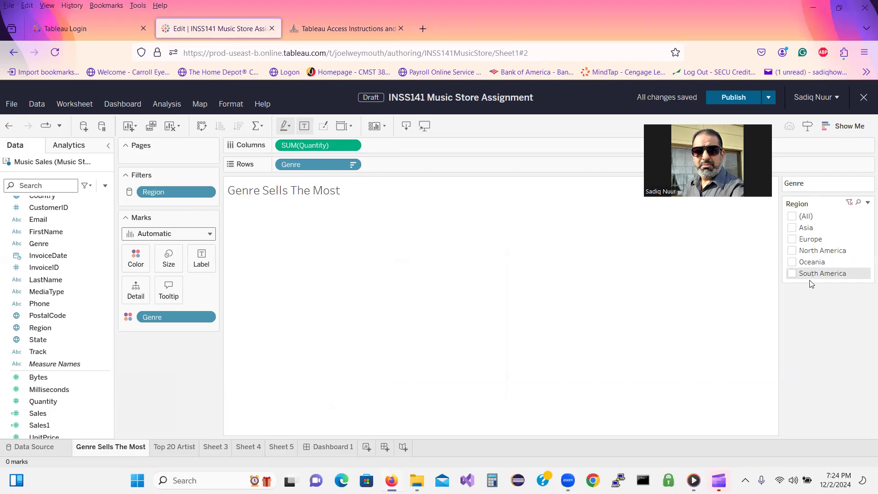
Set the Region filter to Asia and Europe
click(866, 183)
click(828, 179)
click(792, 228)
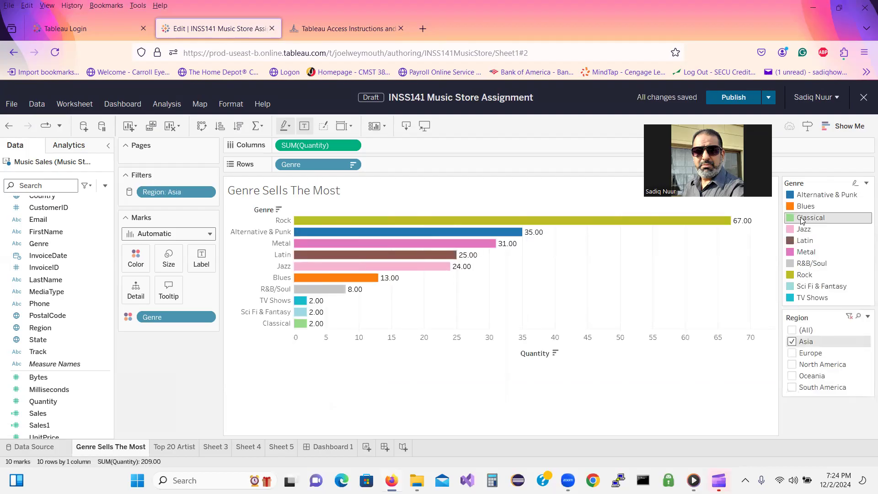
click(792, 354)
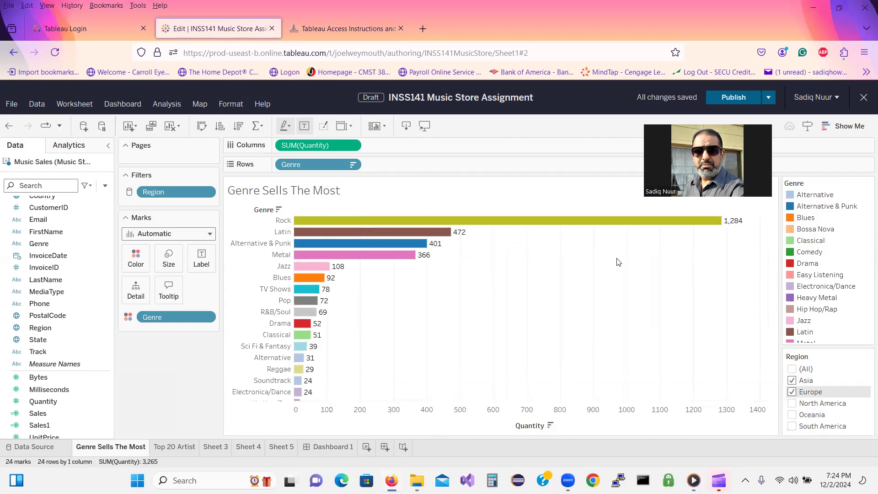
Hide the Genre color legend beside the chart
click(865, 183)
click(866, 185)
click(866, 184)
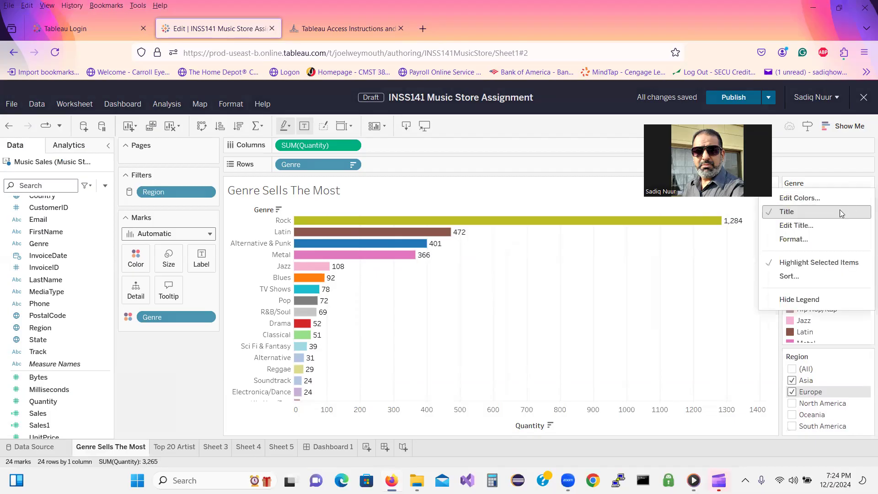
click(806, 300)
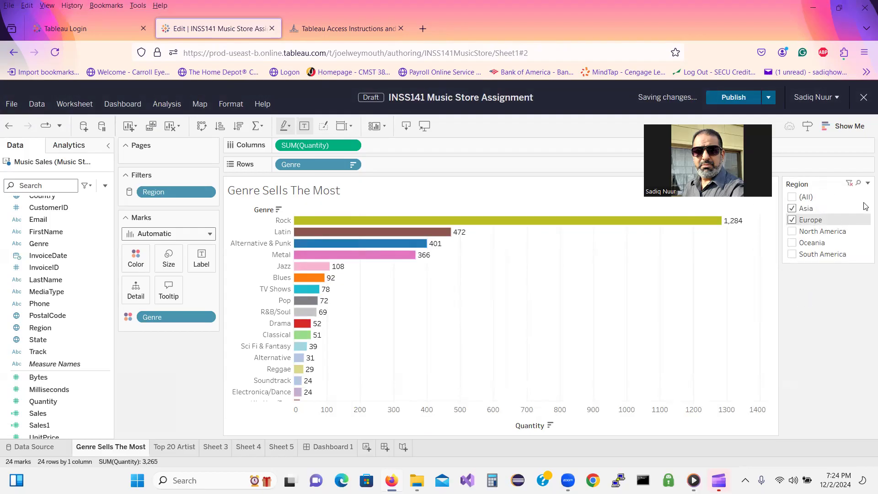
Turn off the Region filter card while keeping the Region filter on the sheet
click(868, 184)
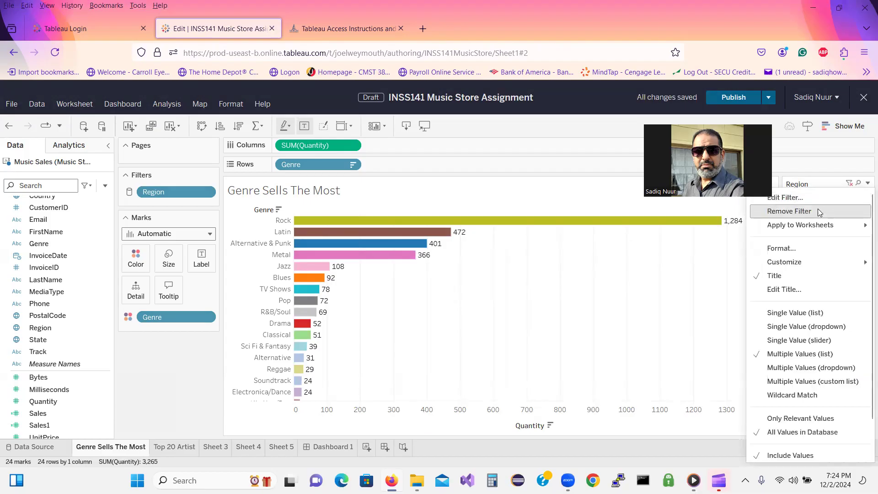
click(715, 277)
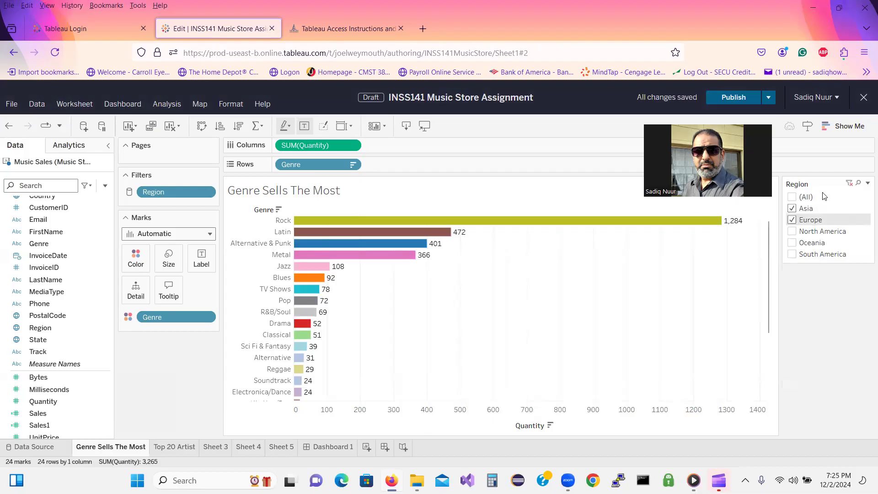
click(209, 192)
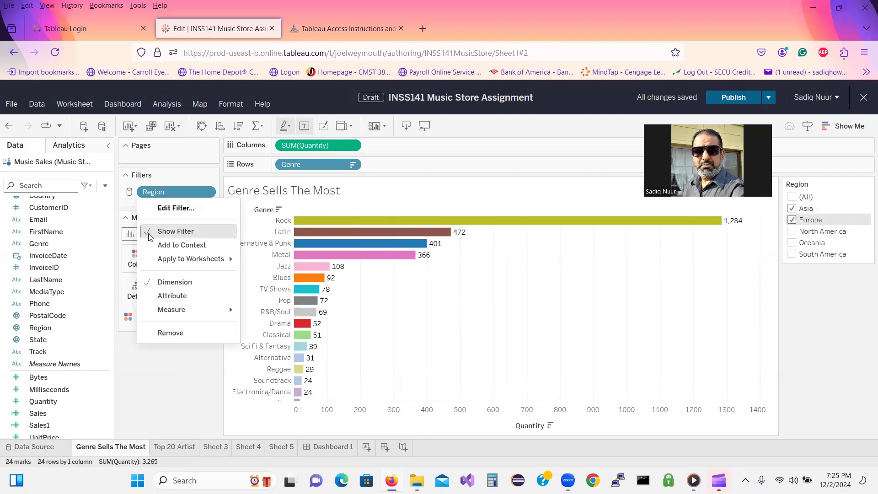
click(186, 234)
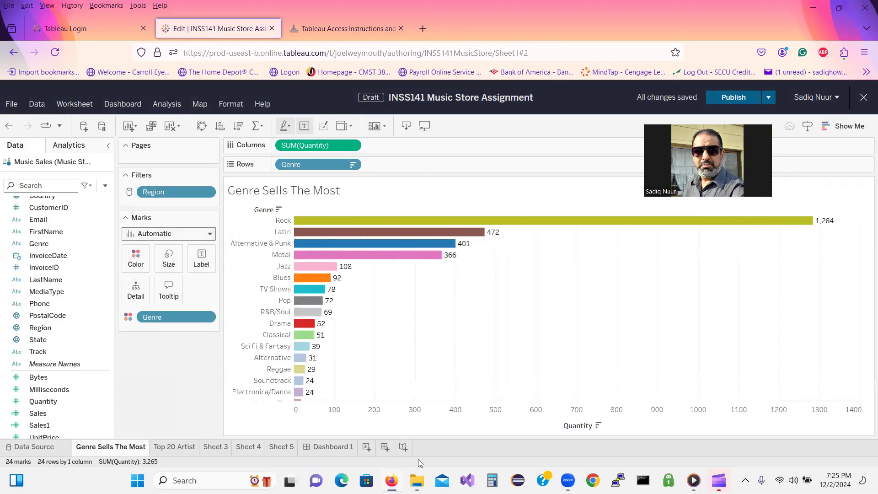
Check the ninth Viz 1 instruction in the PDF and start a mark annotation on the top-selling Rock bar
click(341, 28)
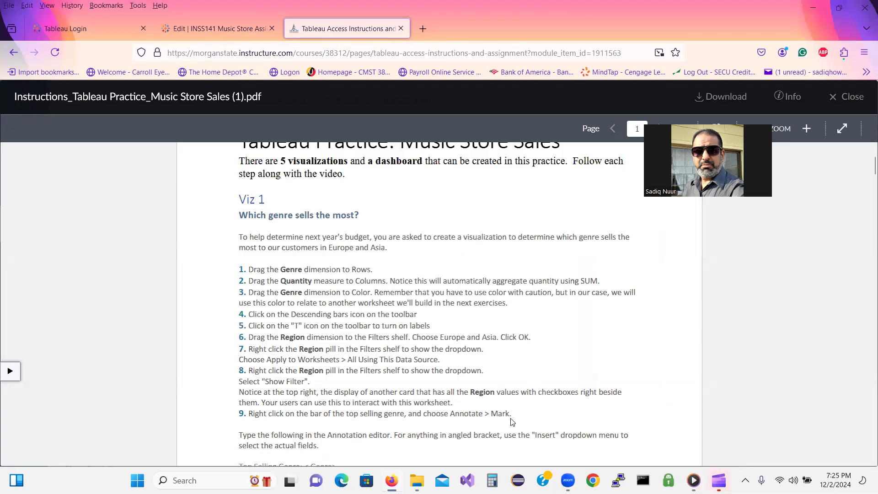
click(241, 29)
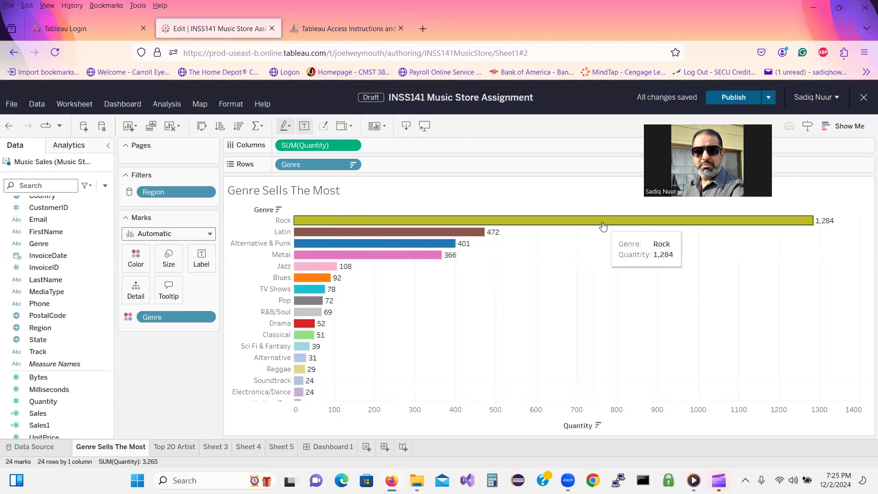
right_click(742, 221)
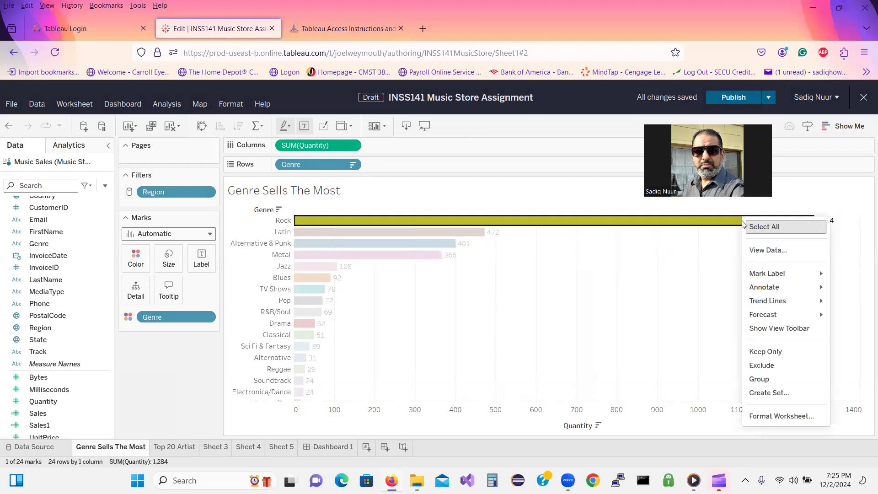
mouse_move(759, 283)
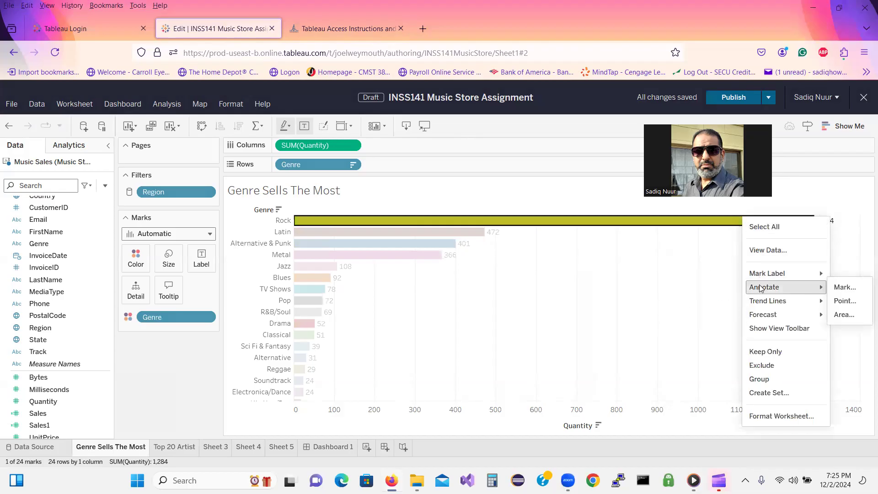
click(846, 287)
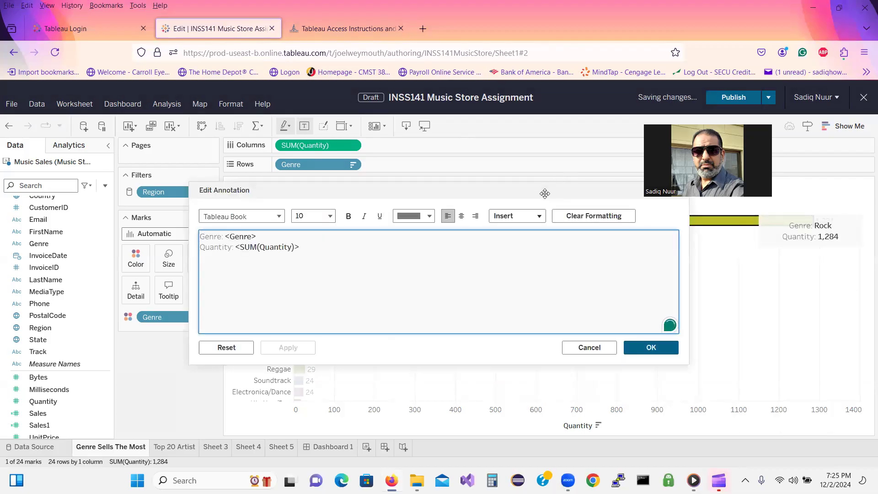
mouse_move(545, 193)
mouse_down()
mouse_move(601, 242)
mouse_move(641, 253)
mouse_up()
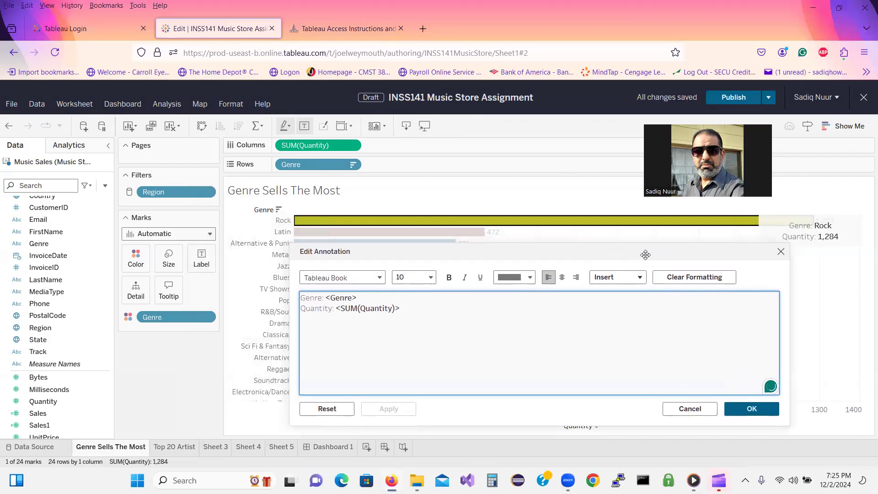
right_click(641, 255)
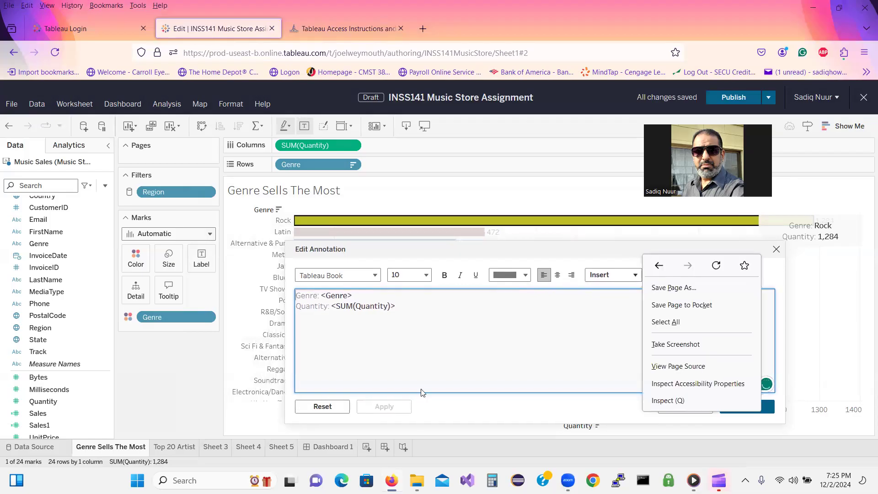
right_click(378, 363)
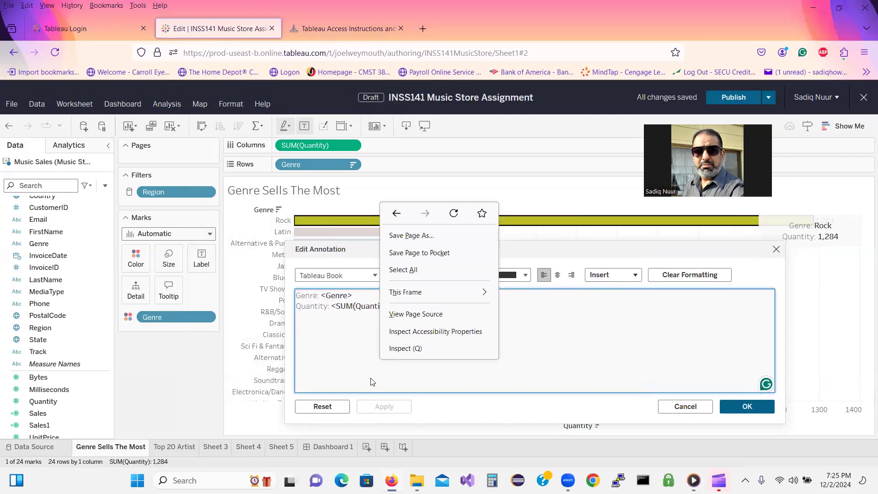
Copy "Top Selling" from the PDF's annotation text and insert it before "Genre:" in the Rock bar's annotation
click(343, 28)
click(343, 28)
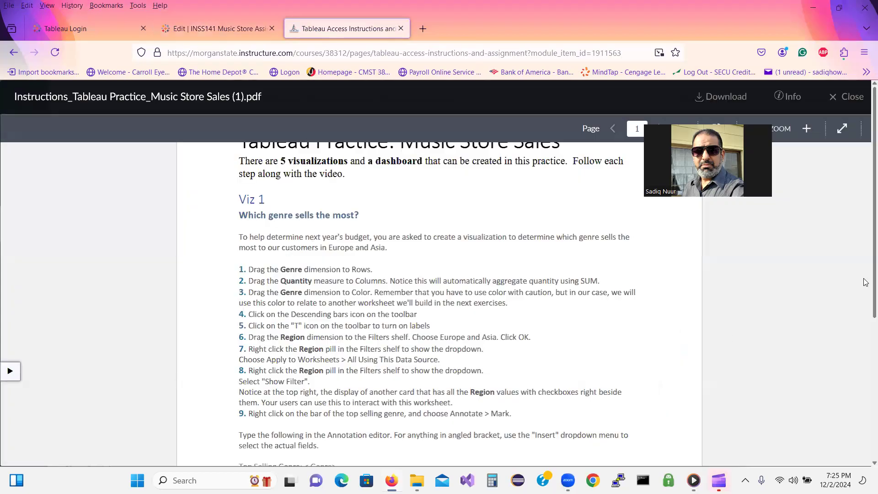
scroll(865, 337, down, 2)
scroll(865, 337, up, 2)
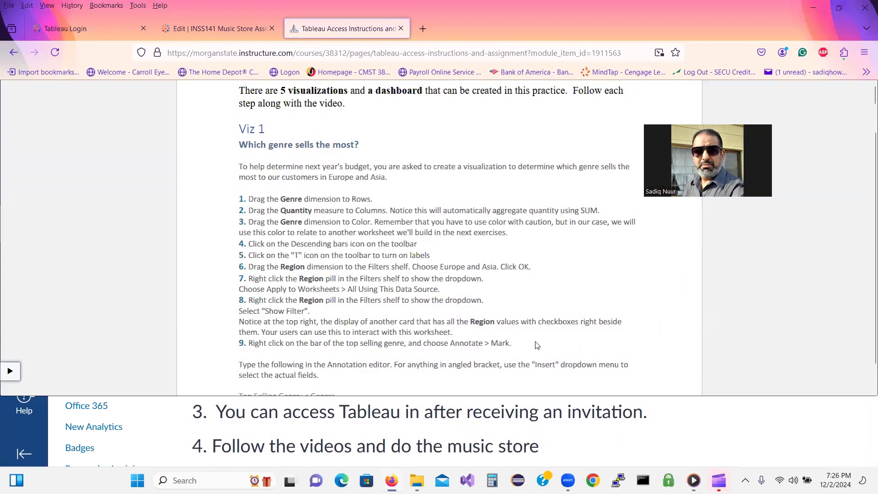
scroll(537, 345, down, 3)
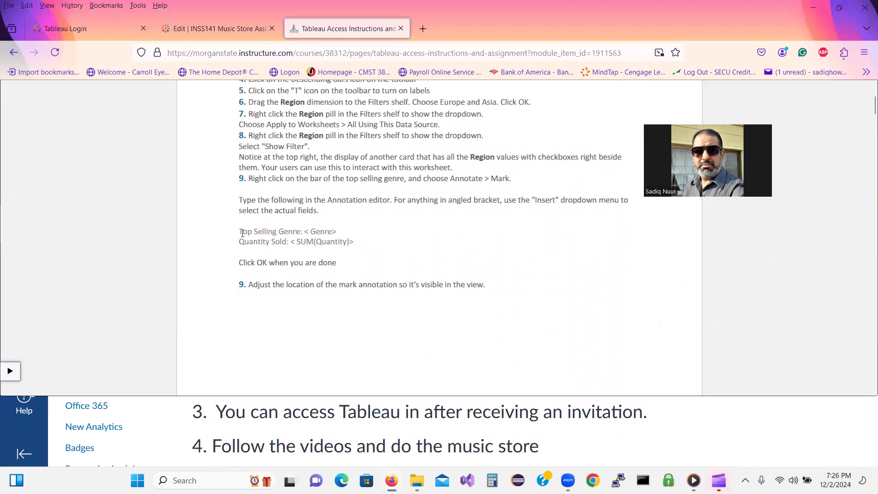
drag(240, 232, 278, 232)
key(ctrl+c)
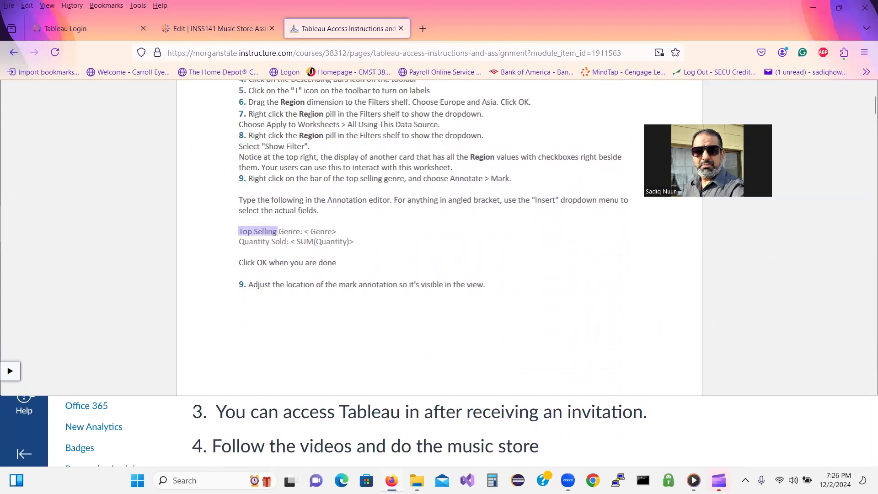
click(238, 32)
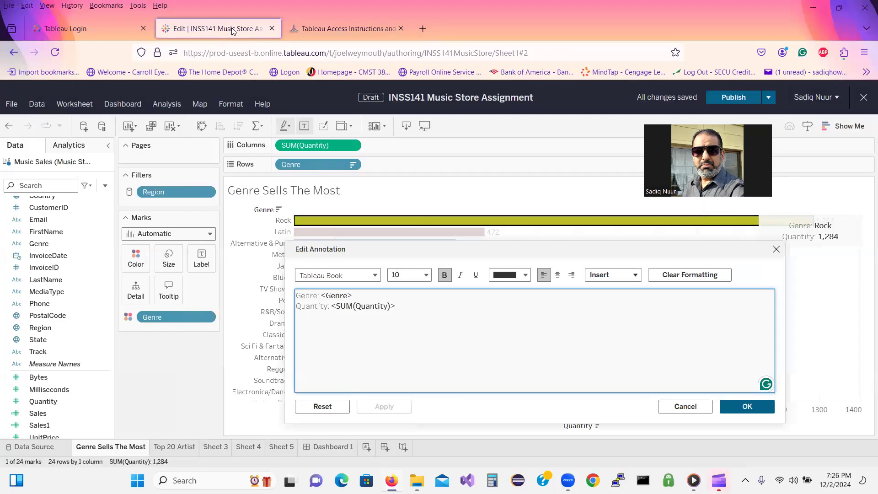
click(298, 295)
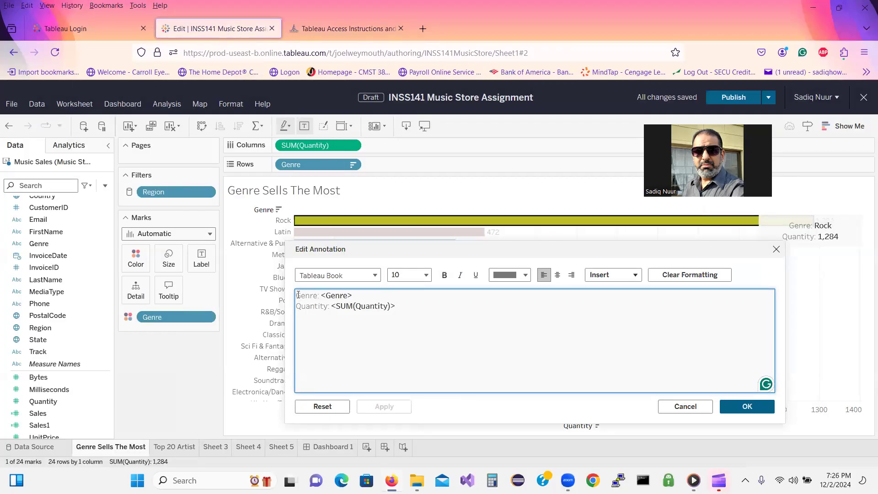
key(ctrl+v)
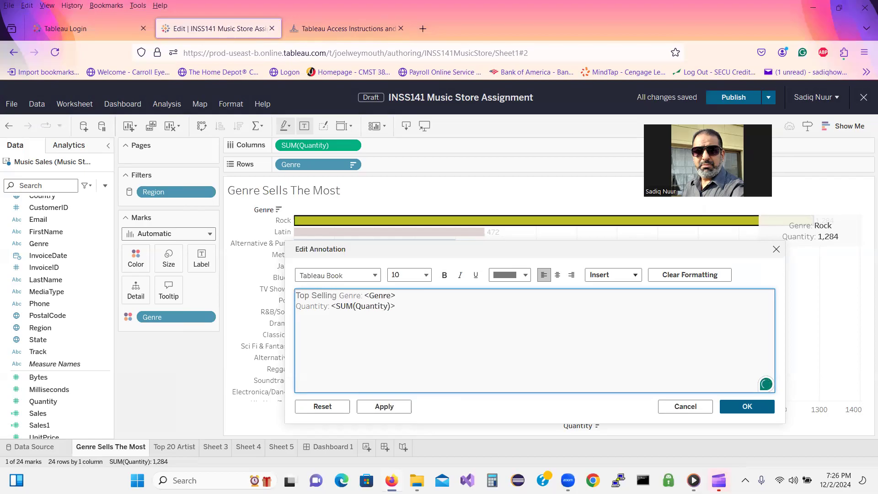
Try to copy "Sold:" from the PDF's annotation text and insert it after "Quantity:" in the Rock annotation
click(353, 28)
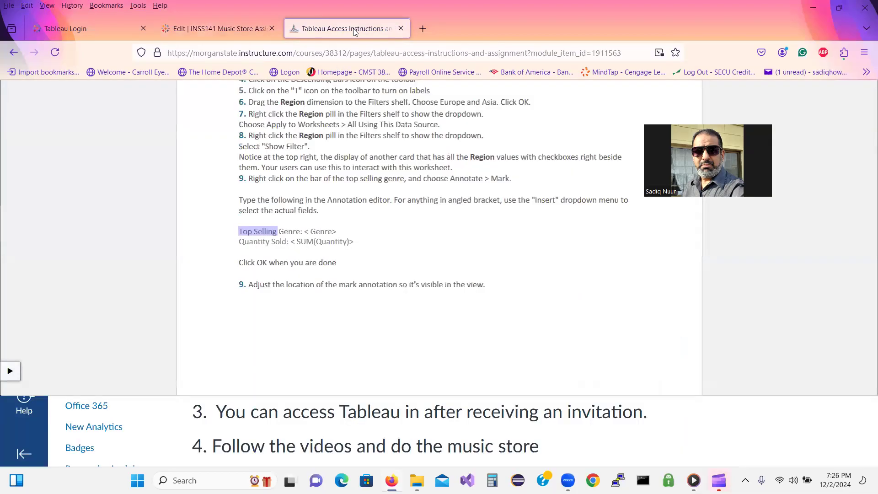
drag(274, 240, 290, 242)
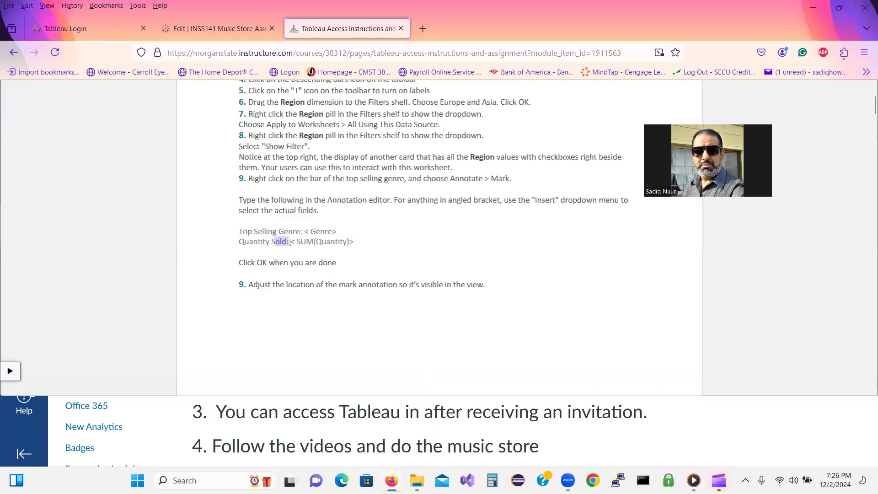
click(223, 30)
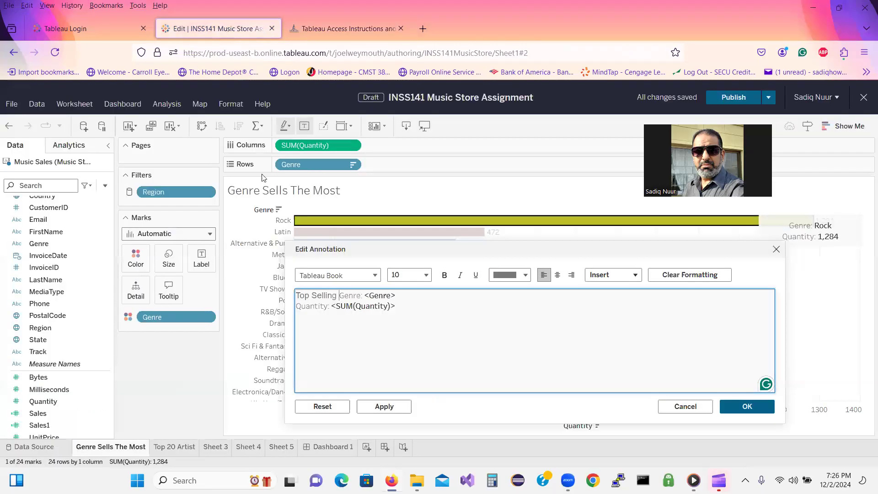
click(329, 306)
text(: old:)
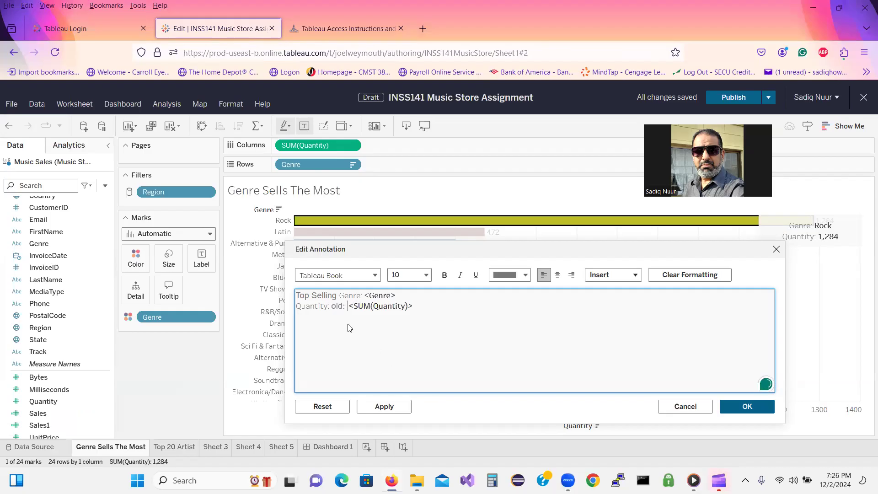
click(332, 306)
text(S)
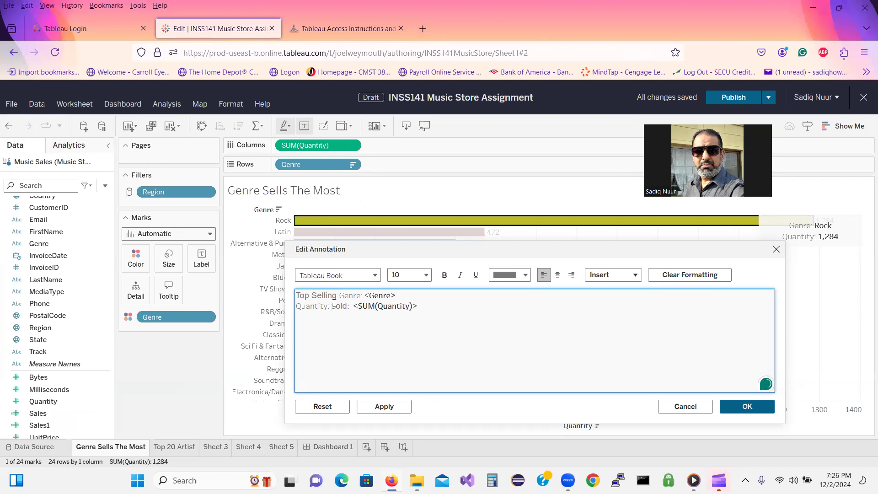
key(BackSpace)
Copy "Sold:" from the PDF and correct the annotation's second line to read "Quantity Sold:" before the SUM(Quantity) field
click(322, 32)
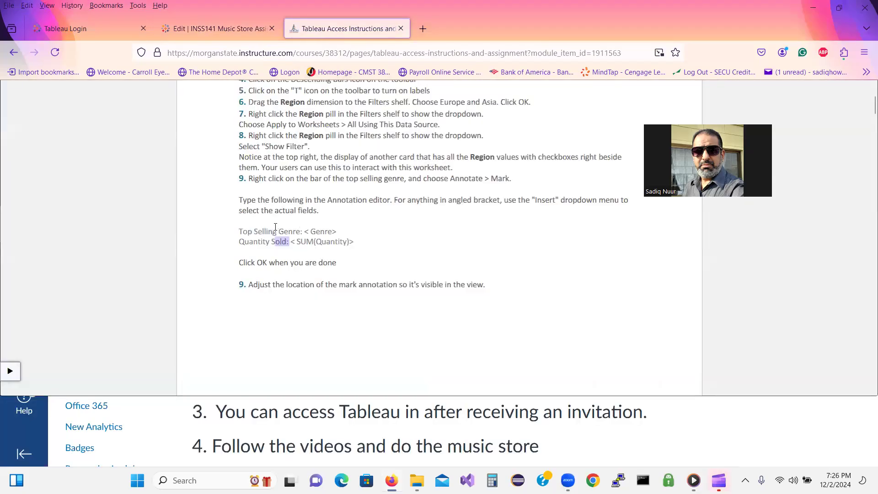
drag(273, 242, 290, 243)
click(226, 28)
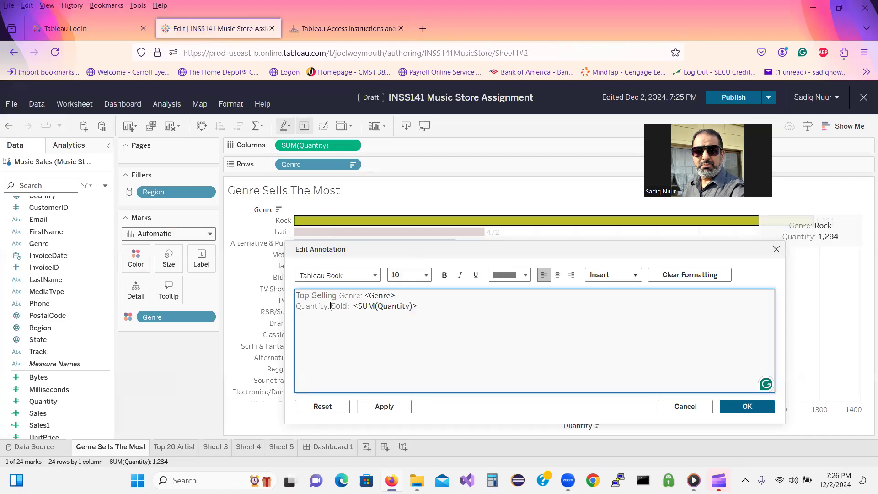
drag(328, 305, 347, 306)
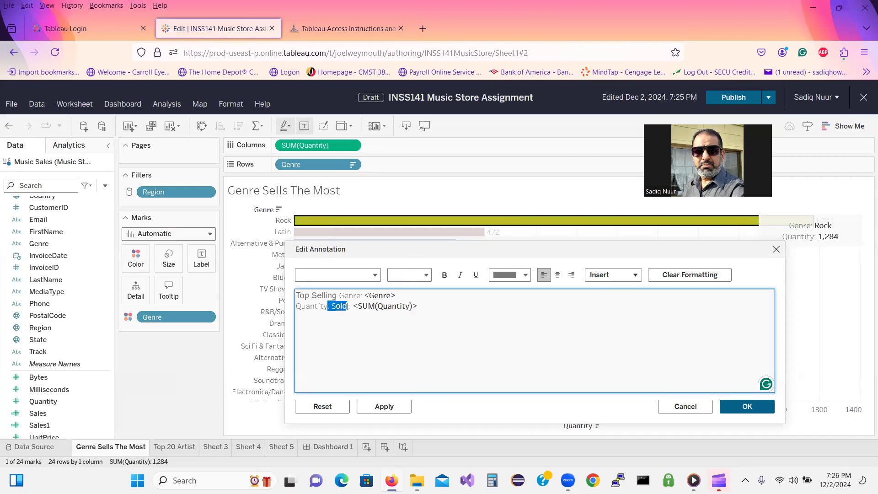
text(Sold:)
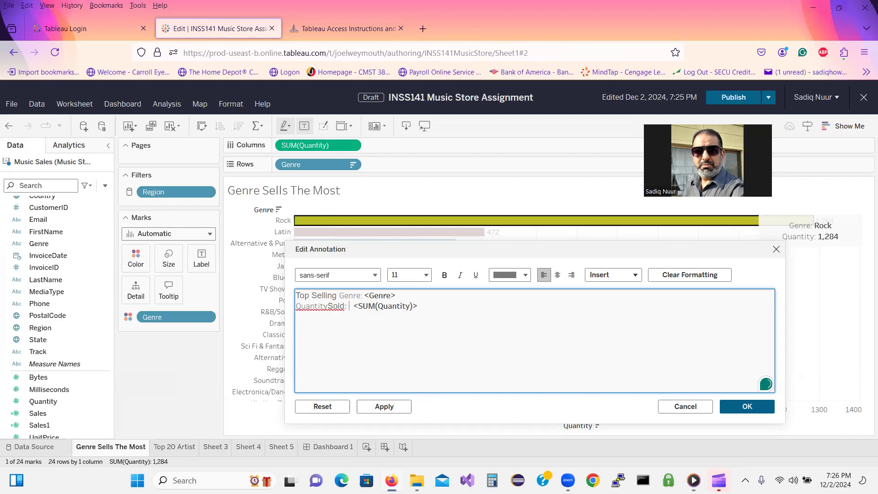
click(329, 306)
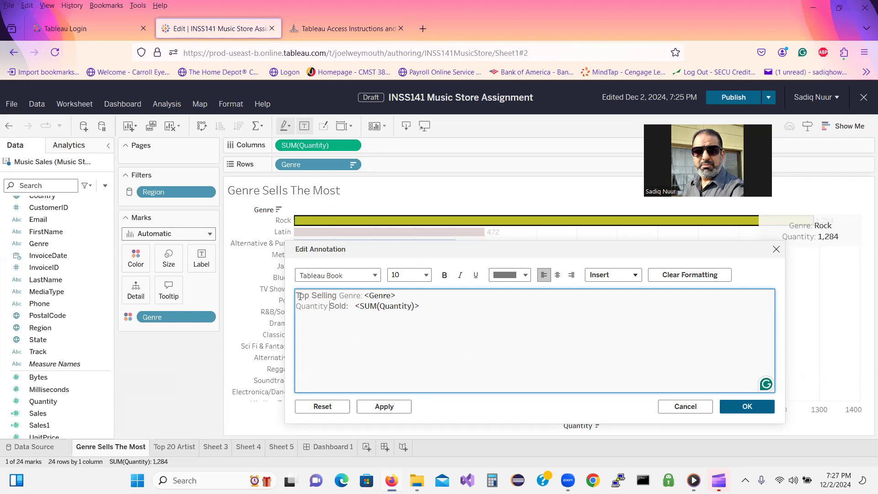
Color the words "Top Selling" red in the annotation text
drag(298, 296, 337, 297)
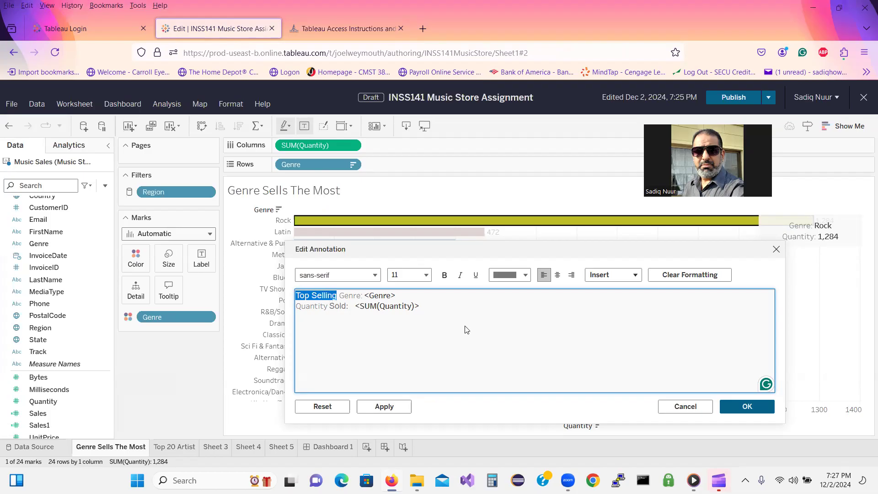
click(525, 275)
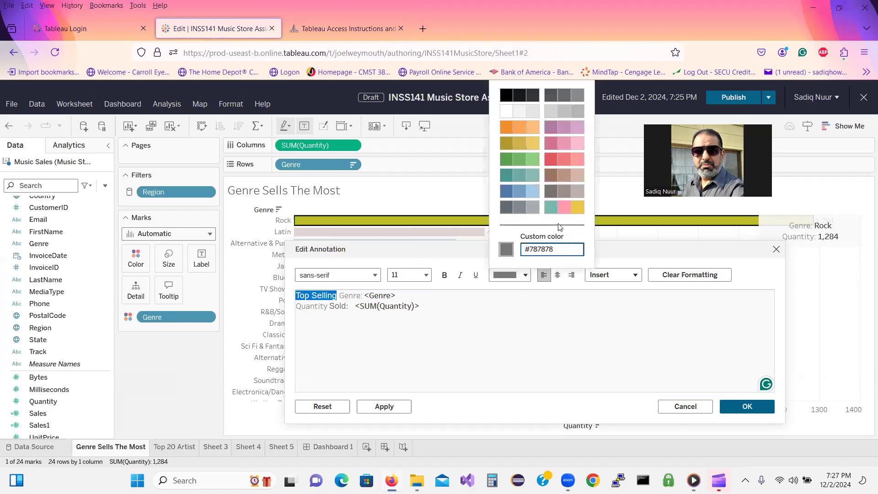
click(552, 160)
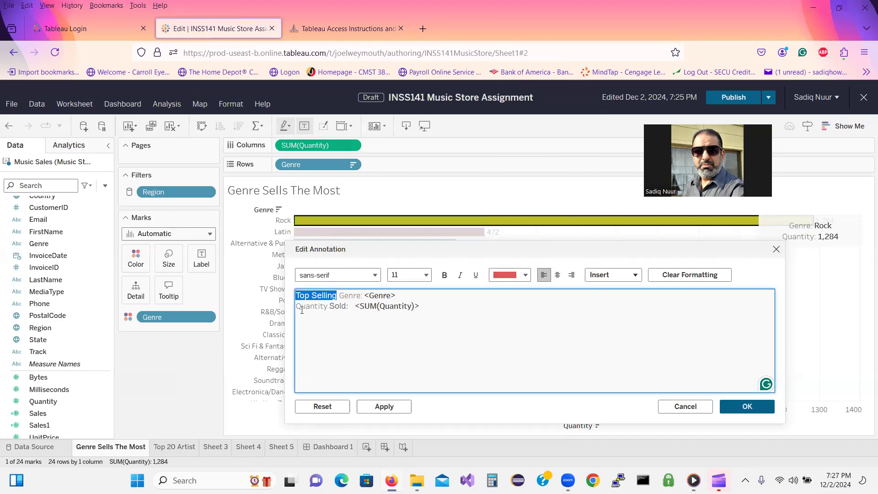
Color the word "Sold" in the annotation the same red and apply the finished annotation to the Rock bar
drag(298, 306, 347, 308)
click(342, 306)
click(330, 306)
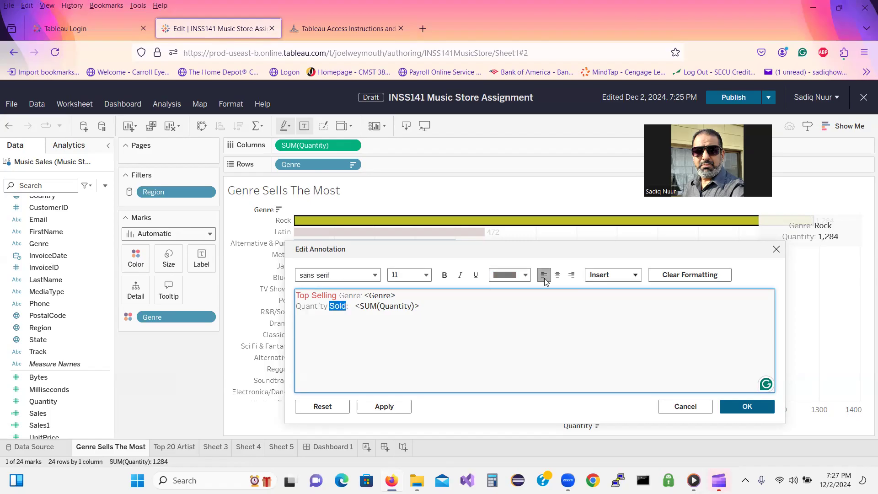
click(524, 275)
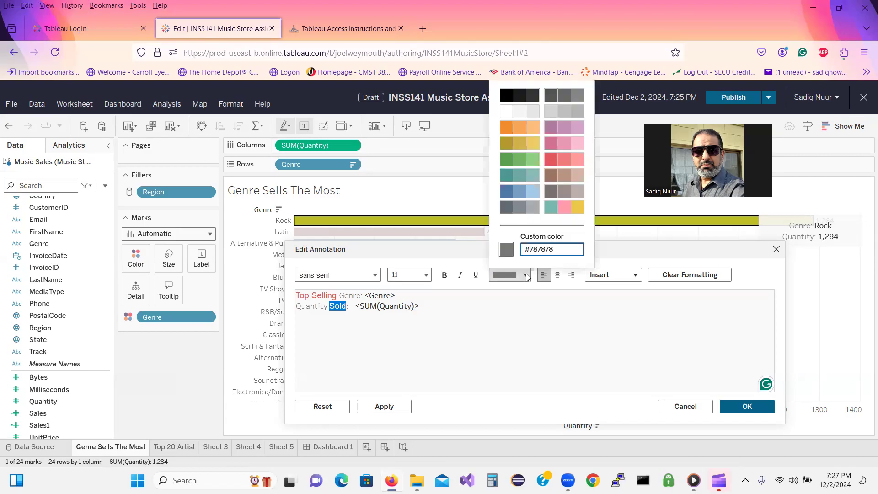
click(553, 159)
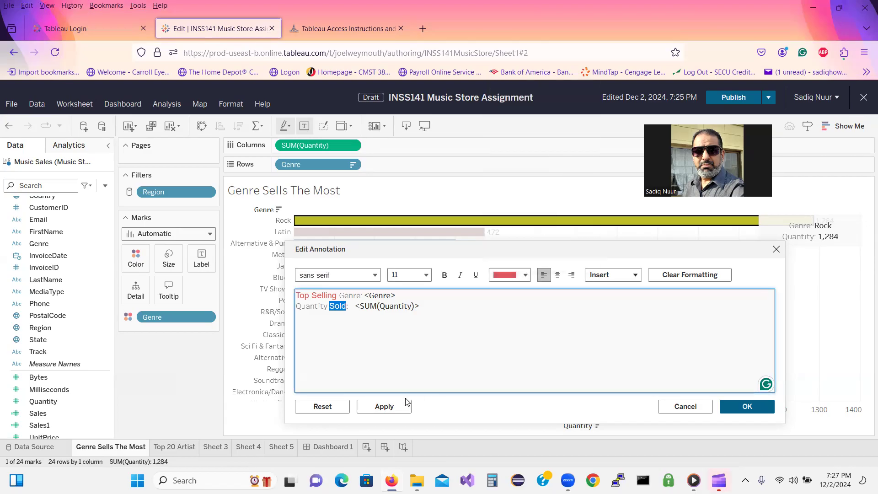
click(384, 406)
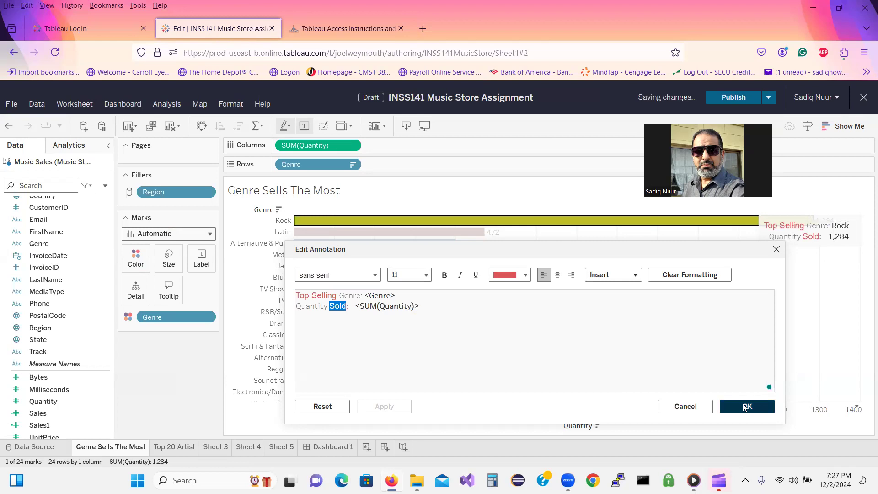
click(743, 405)
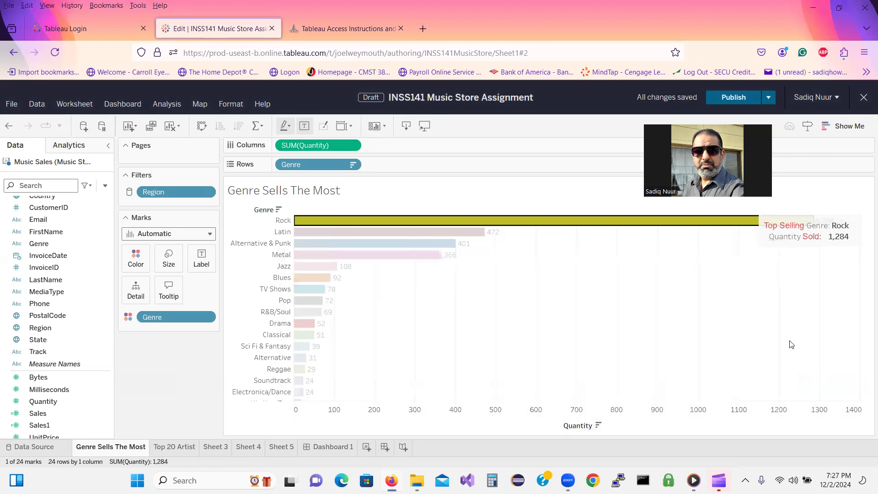
Move the Rock mark annotation off its bar into the empty chart area below, around 900 on the Quantity axis
click(805, 242)
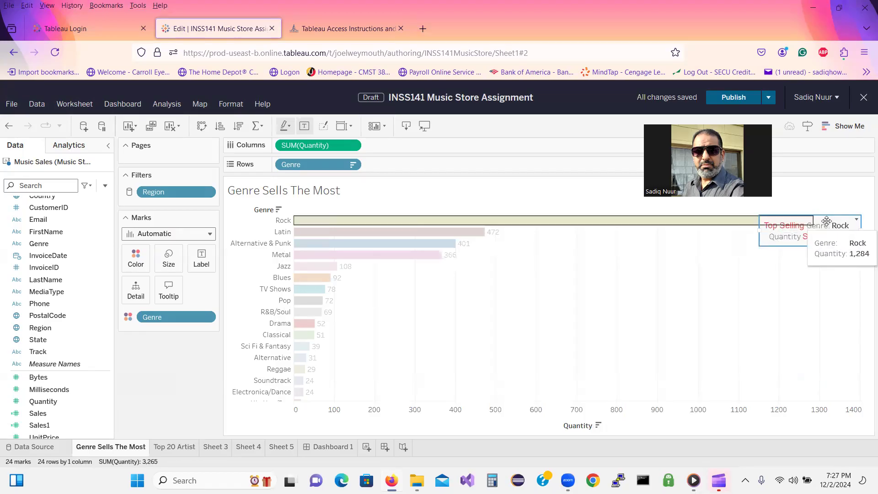
mouse_move(827, 222)
mouse_down()
mouse_move(776, 294)
mouse_move(666, 315)
mouse_move(655, 277)
mouse_up()
click(758, 323)
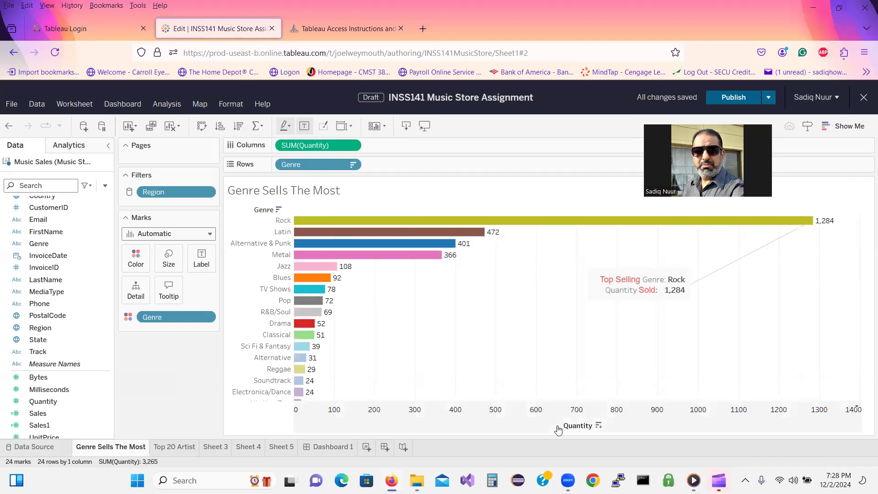
click(368, 108)
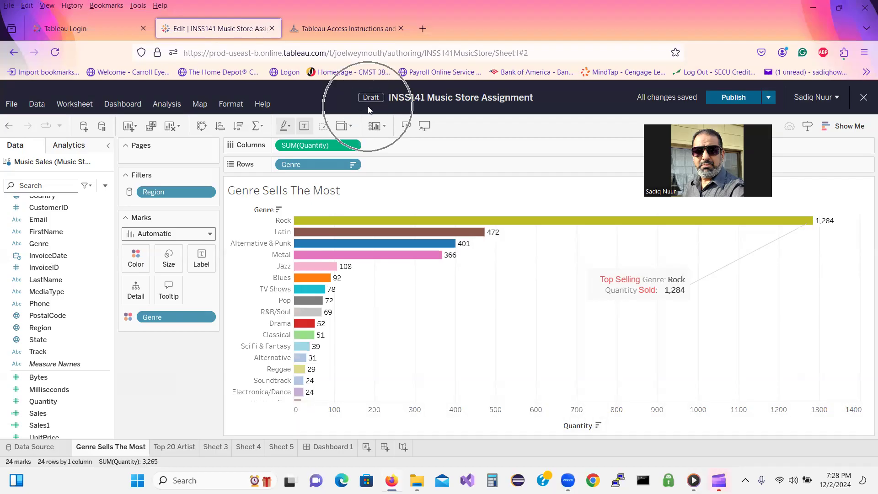
click(368, 110)
click(368, 110)
click(368, 110)
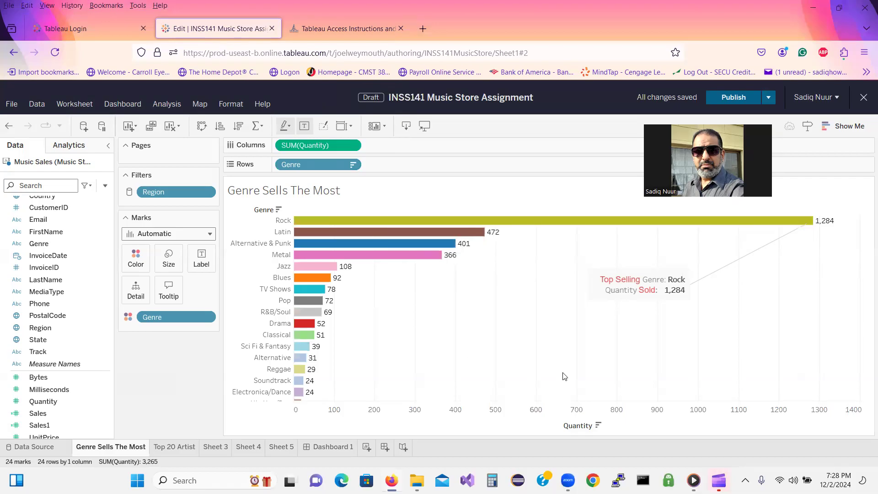
Read the Viz 2 instructions on which artists sell the most in the assignment PDF
click(349, 23)
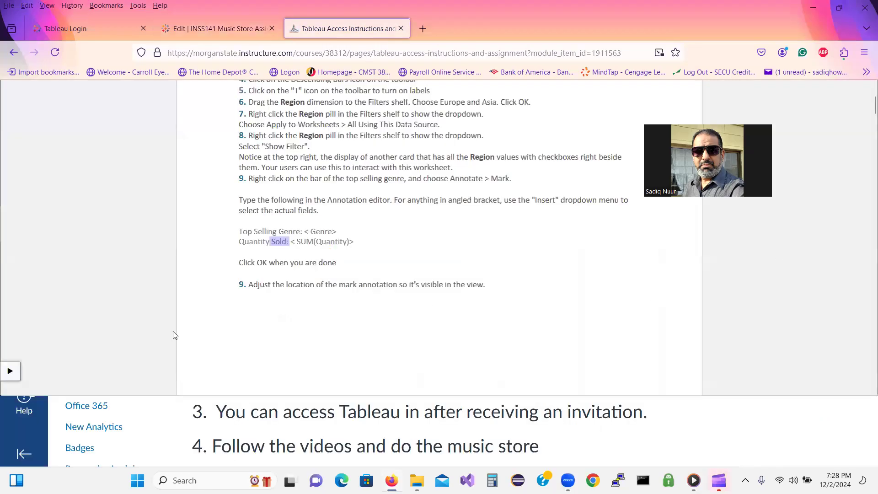
scroll(508, 344, down, 4)
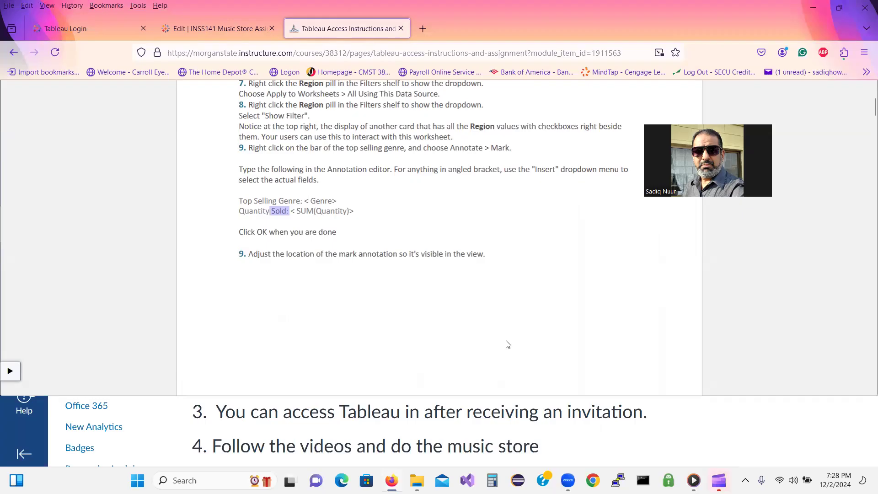
scroll(507, 345, down, 8)
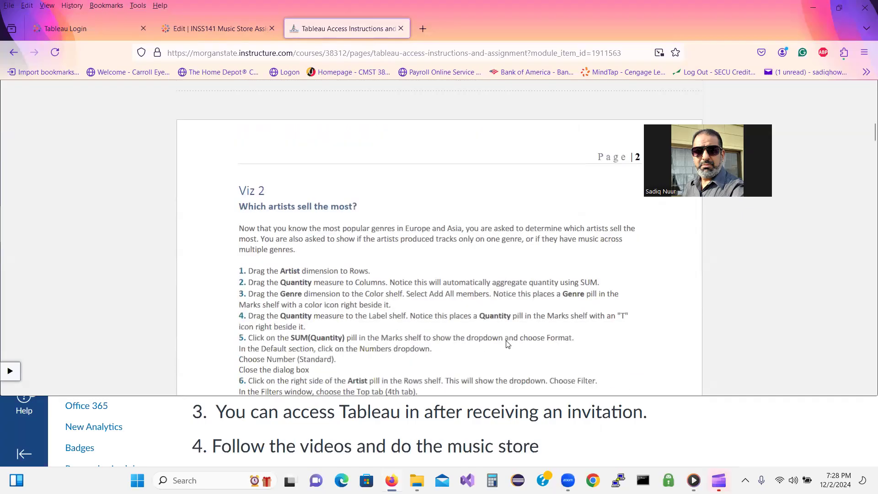
scroll(507, 344, up, 3)
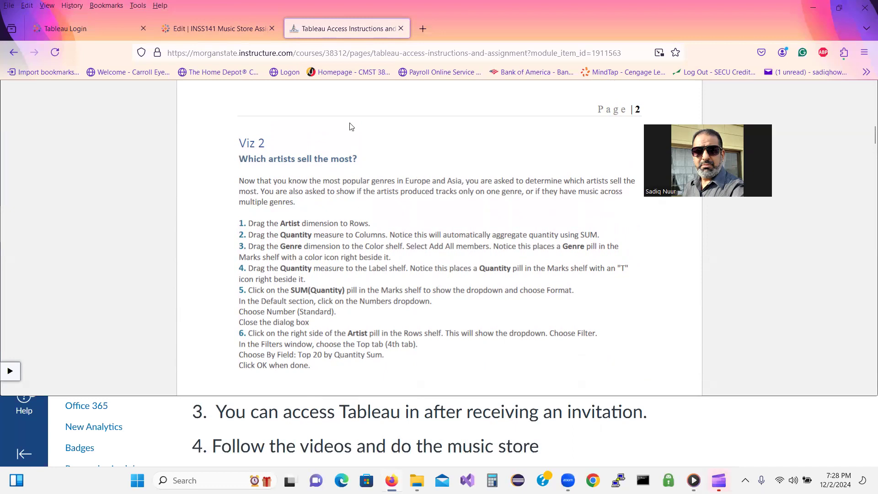
Return to the Tableau workbook and publish the current version of INSS141 Music Store Assignment
click(231, 30)
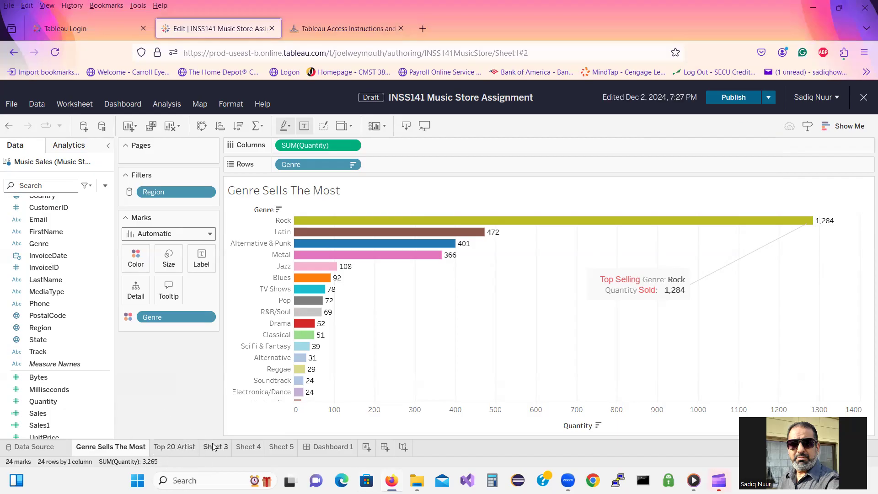
click(290, 447)
click(731, 99)
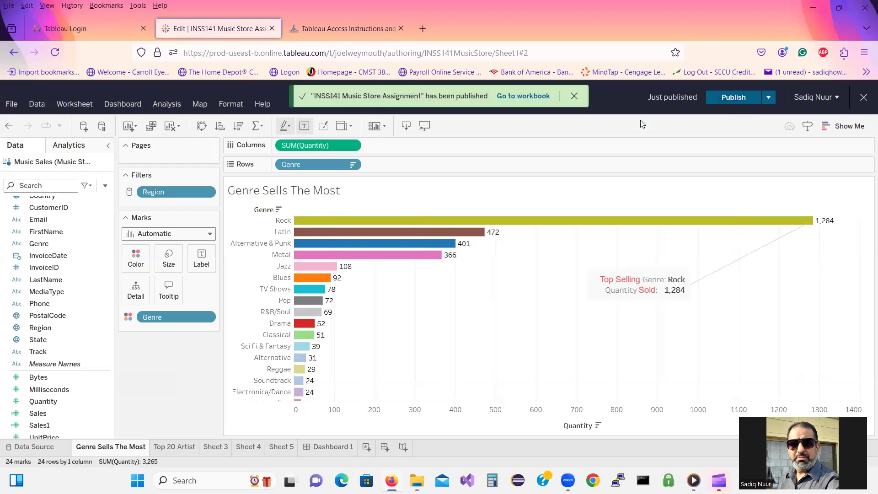
Publish the workbook under a new name, the student's first name plus "Music Store Assignment", to the DEMO project within INSS-141 Monday Class
click(769, 98)
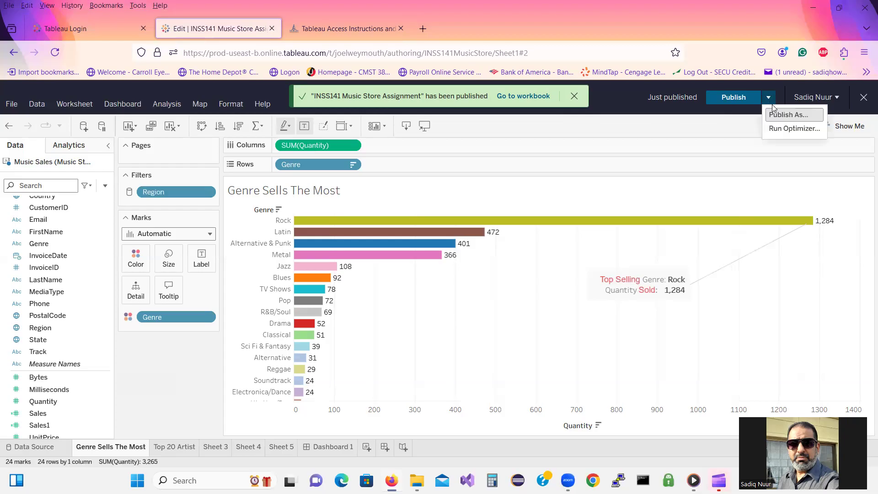
click(779, 117)
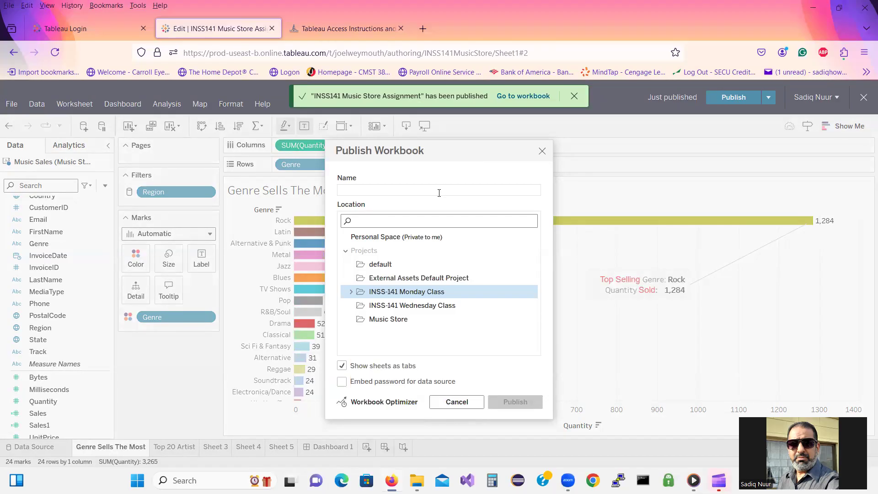
click(350, 295)
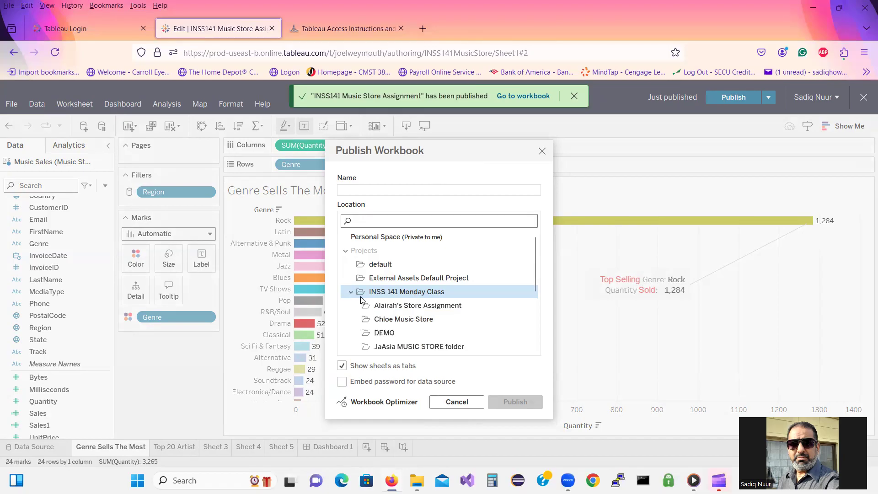
click(383, 334)
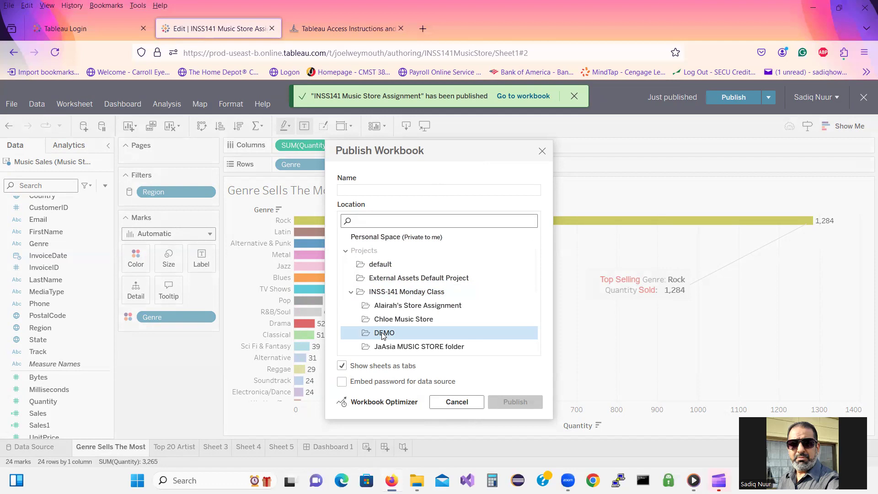
click(388, 190)
text(Sadiq Music S)
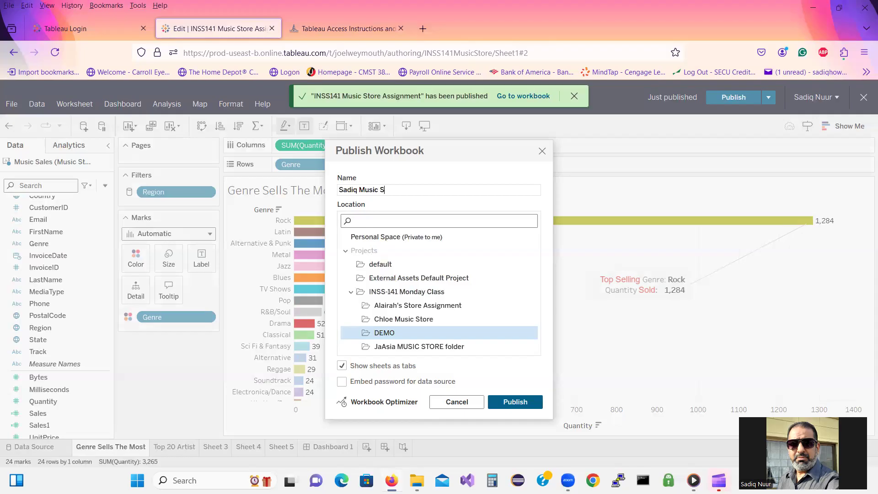
text(tore Assignment)
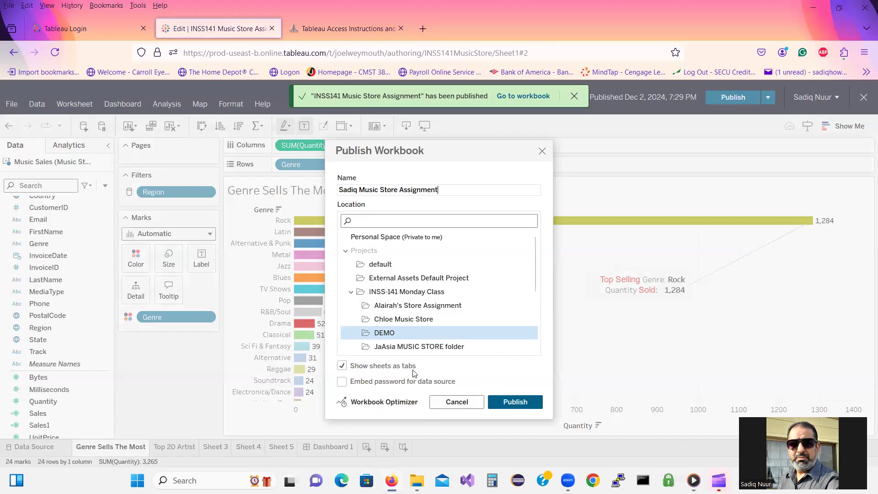
click(525, 404)
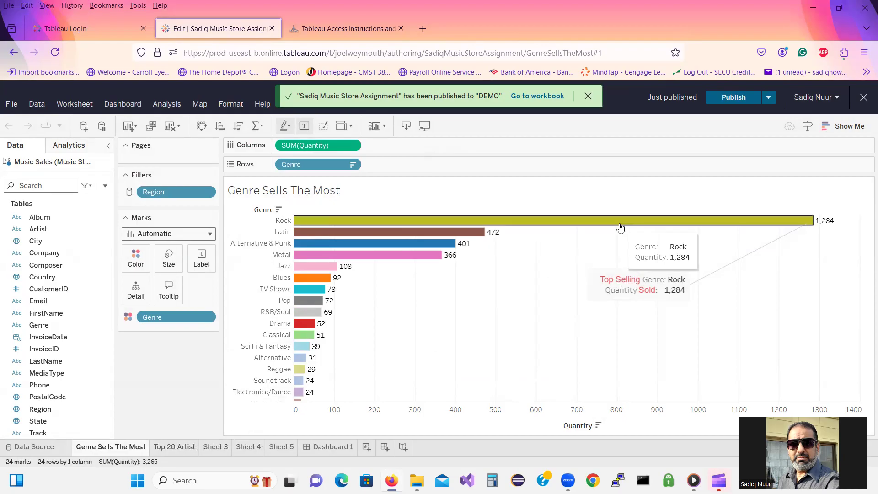
Dismiss the publish notification and close the workbook editor to return to the published view
click(588, 96)
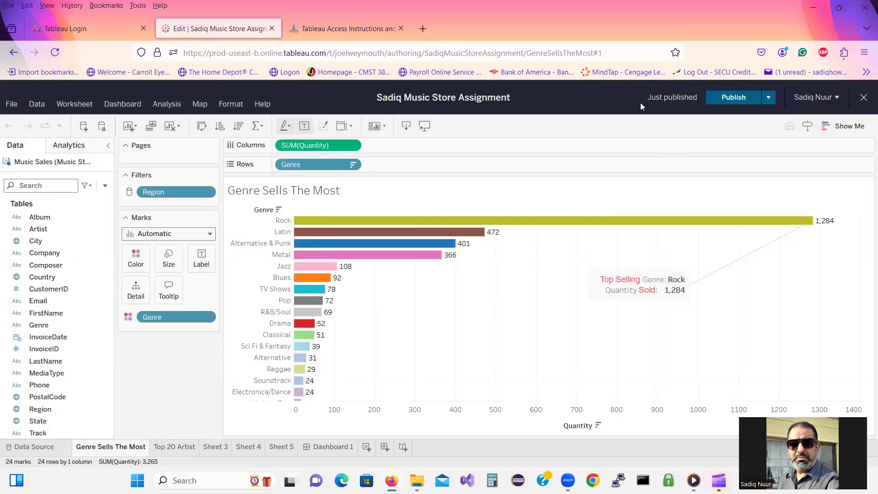
click(12, 104)
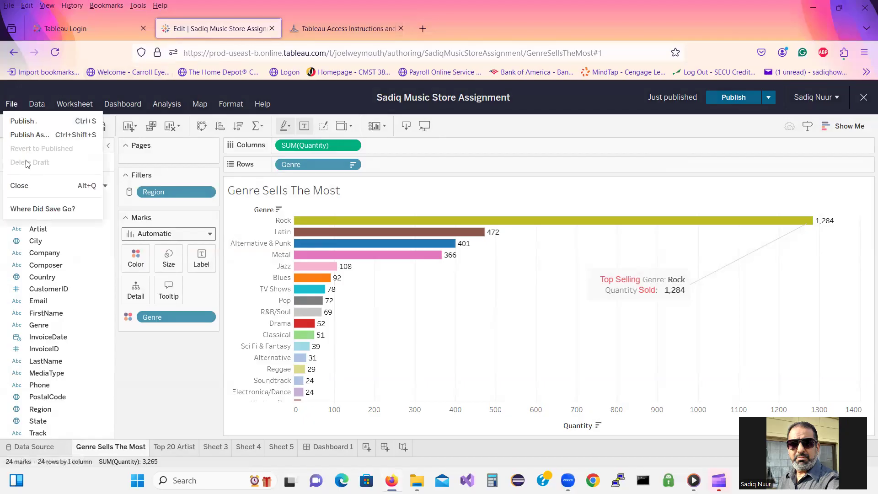
click(28, 187)
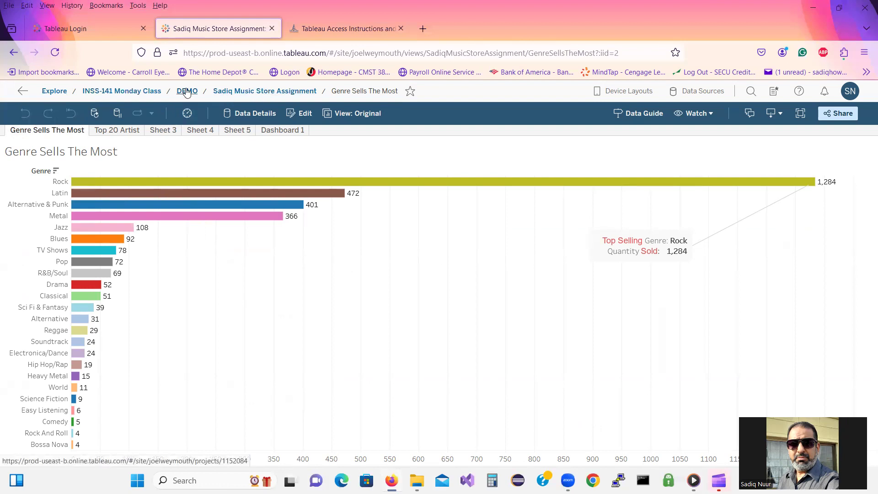
Browse the INSS-141 Monday Class project and check its DEMO project for the published workbook
click(131, 94)
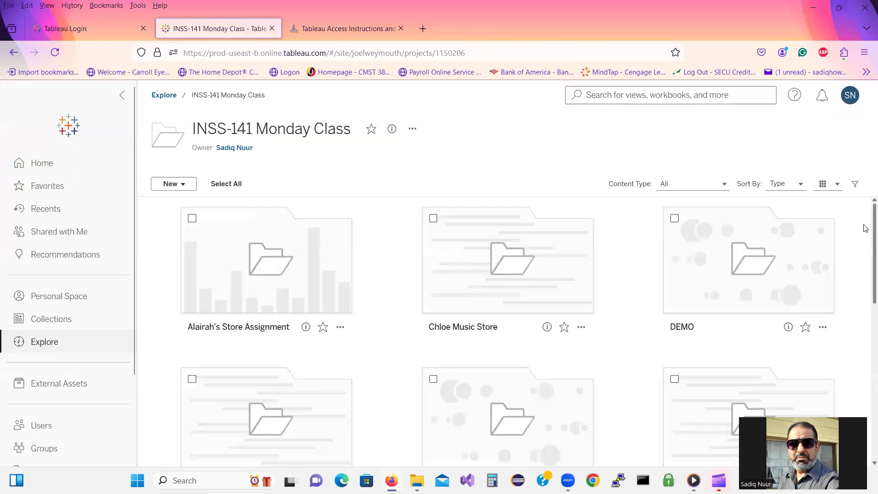
scroll(864, 224, down, 3)
scroll(863, 219, up, 3)
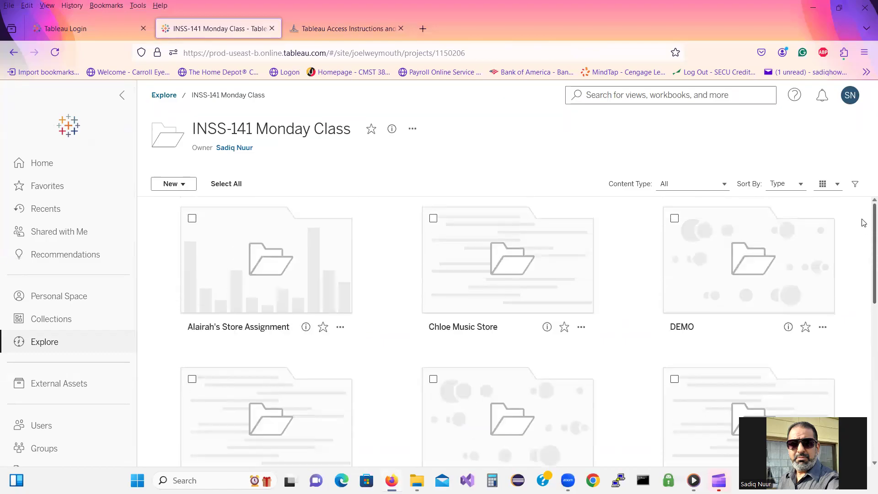
click(736, 272)
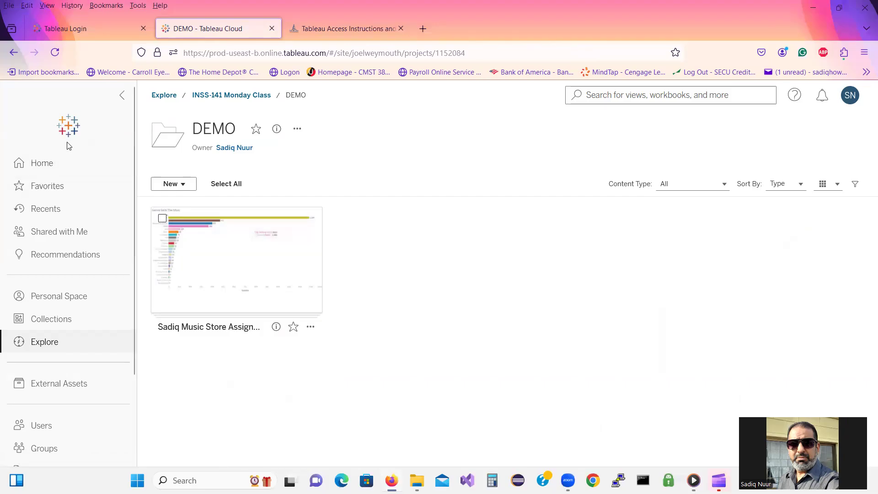
Starting from the site's home page, navigate through INSS-141 Monday Class and DEMO to the Music Store Assignment workbook's Genre Sells The Most view
click(42, 165)
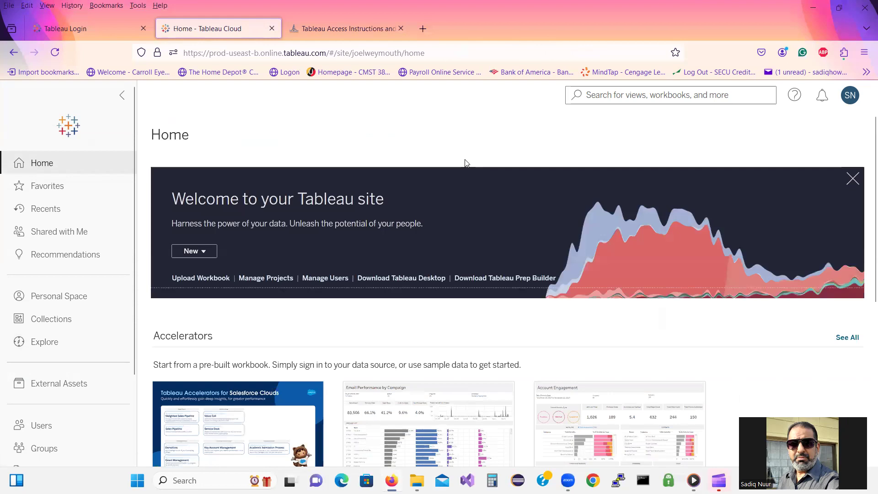
click(261, 280)
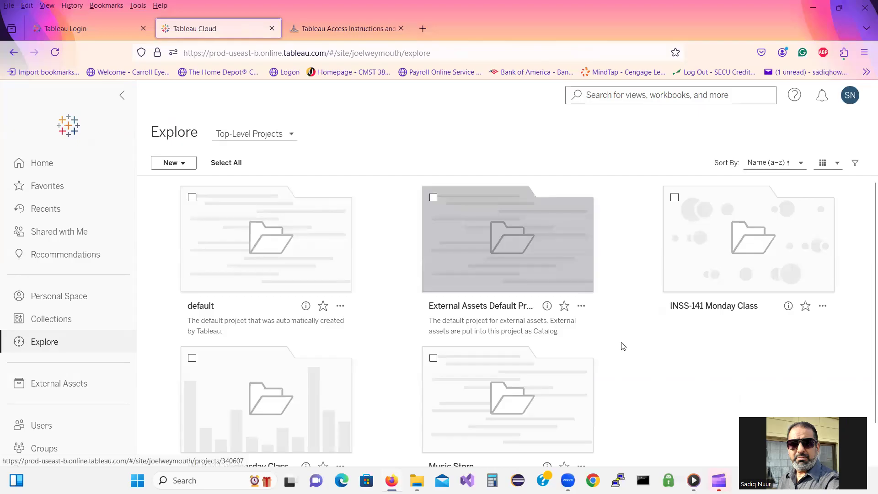
click(765, 245)
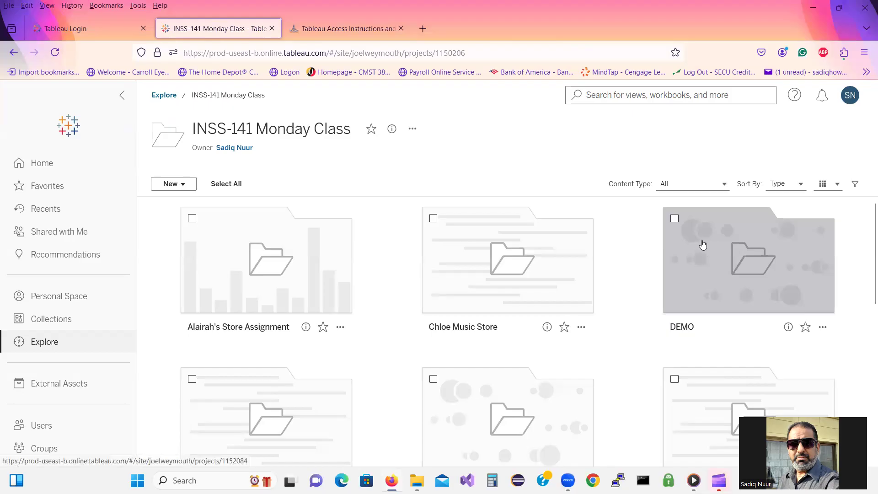
click(733, 259)
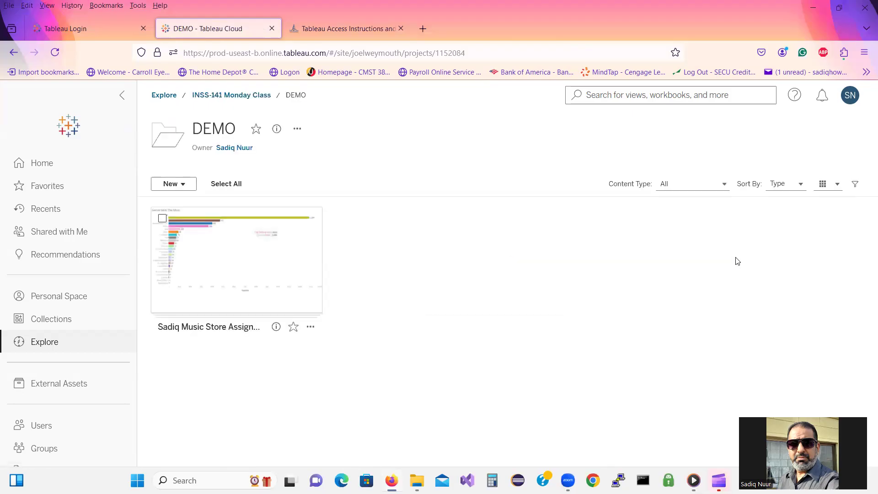
click(250, 265)
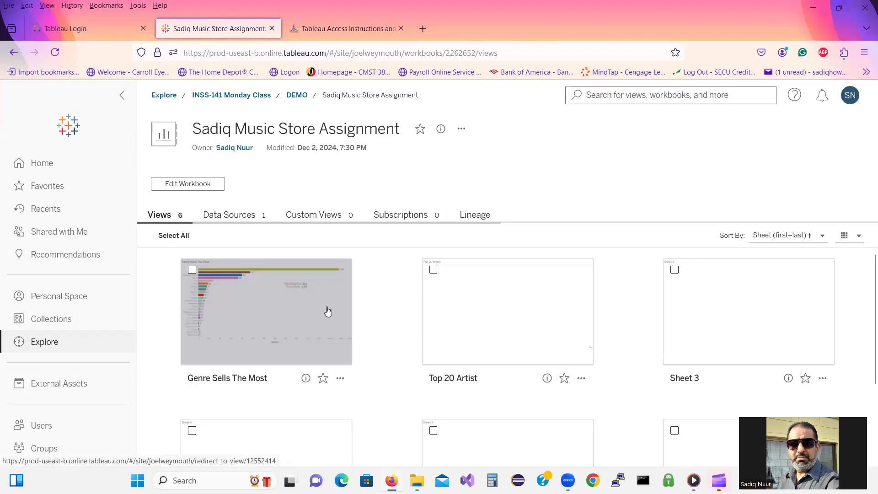
click(263, 302)
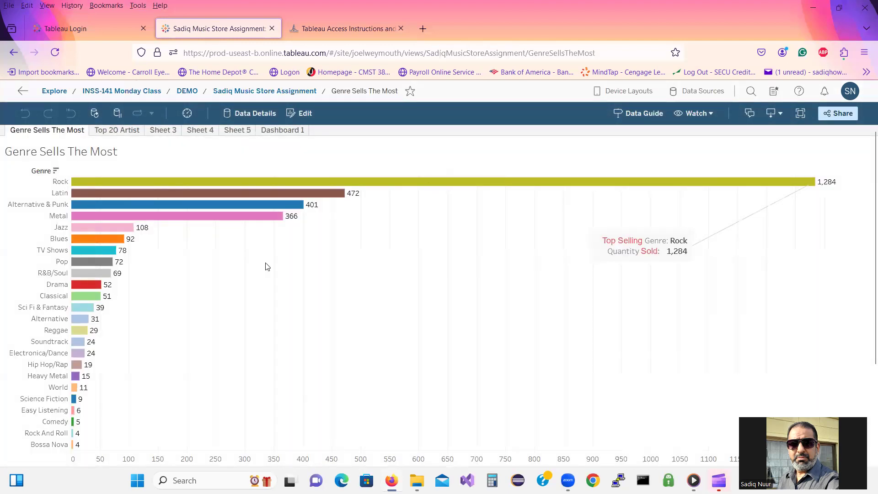
Reopen the Genre Sells The Most view for editing and switch to the Top 20 Artist sheet
click(305, 118)
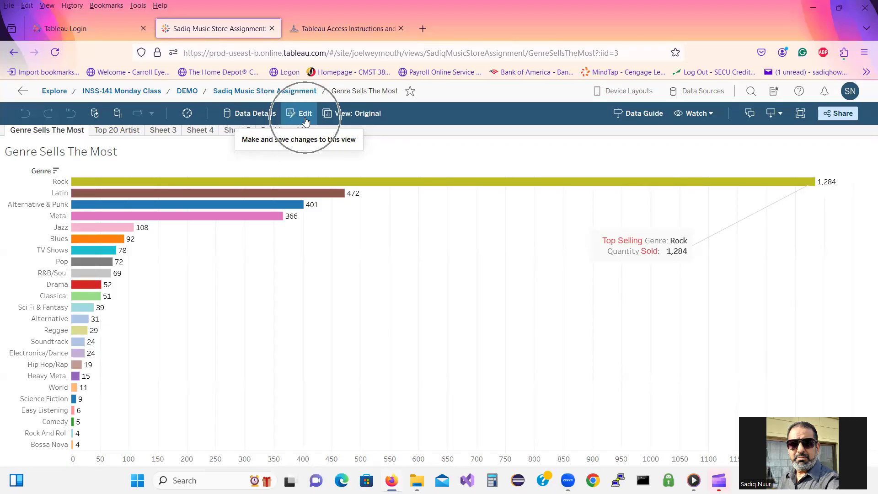
click(305, 118)
click(304, 118)
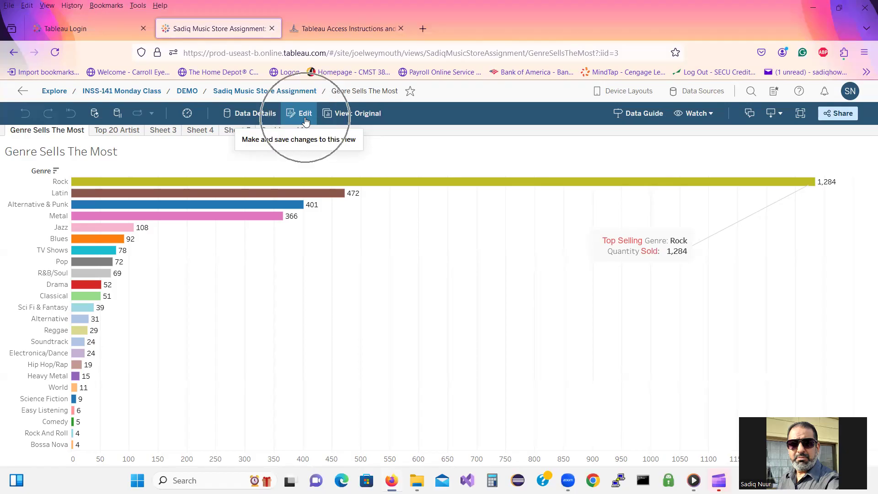
click(305, 117)
click(305, 118)
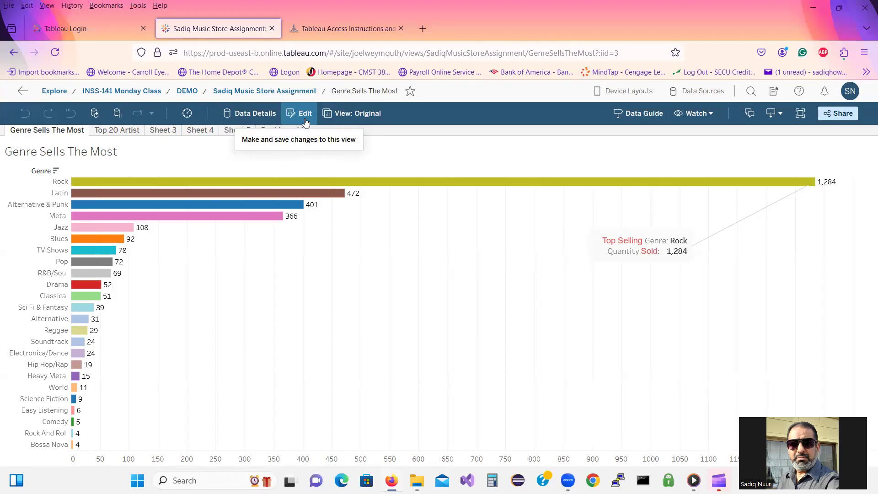
click(305, 118)
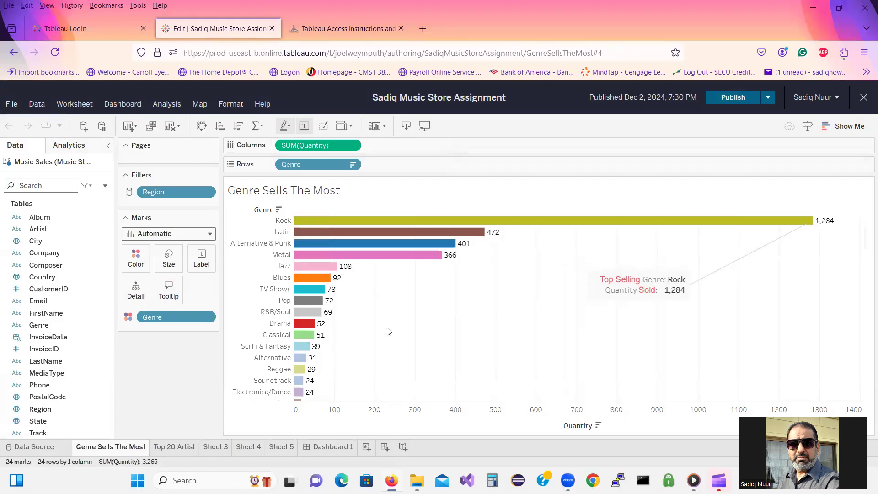
click(185, 448)
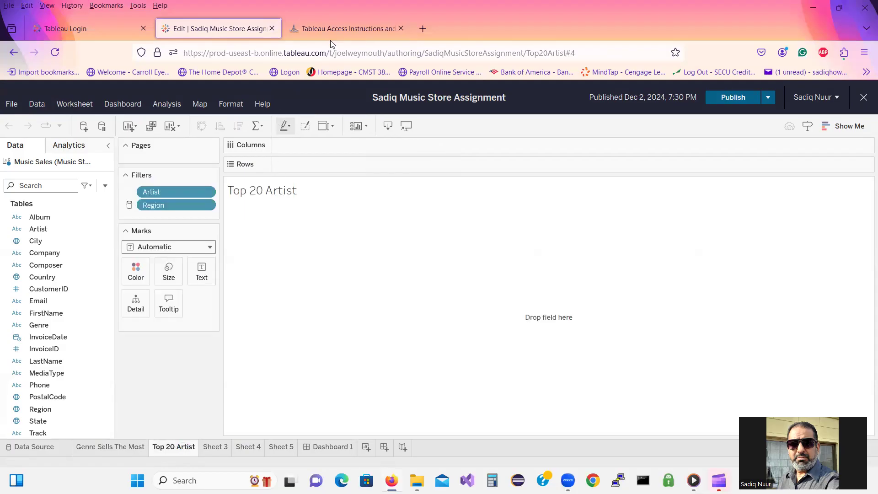
Check the Viz 2 instructions in the assignment PDF, then republish the current workbook and dismiss the notification
click(338, 31)
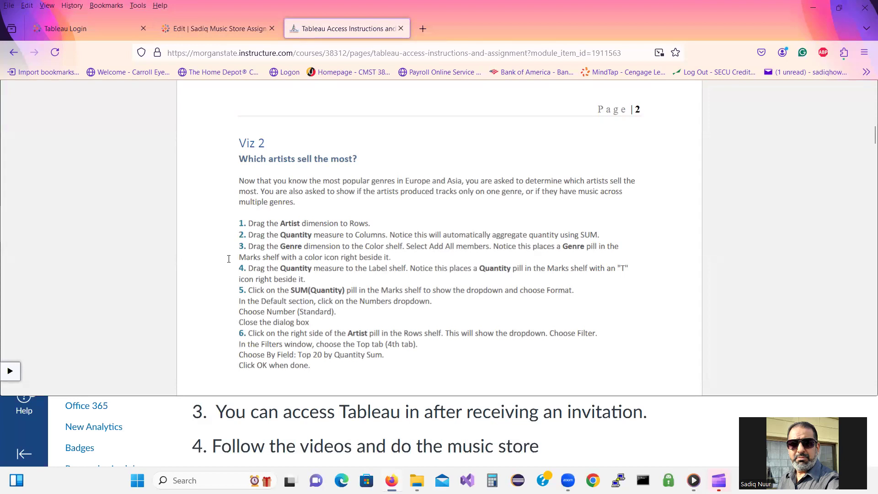
click(216, 29)
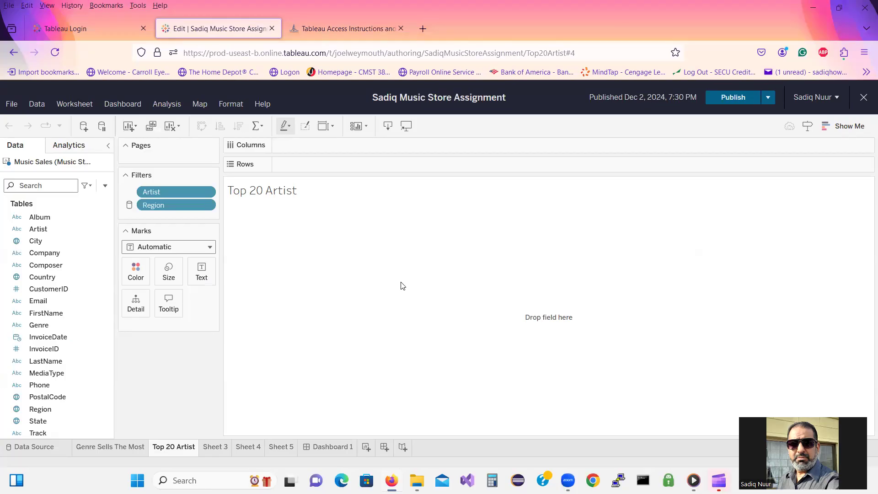
click(734, 99)
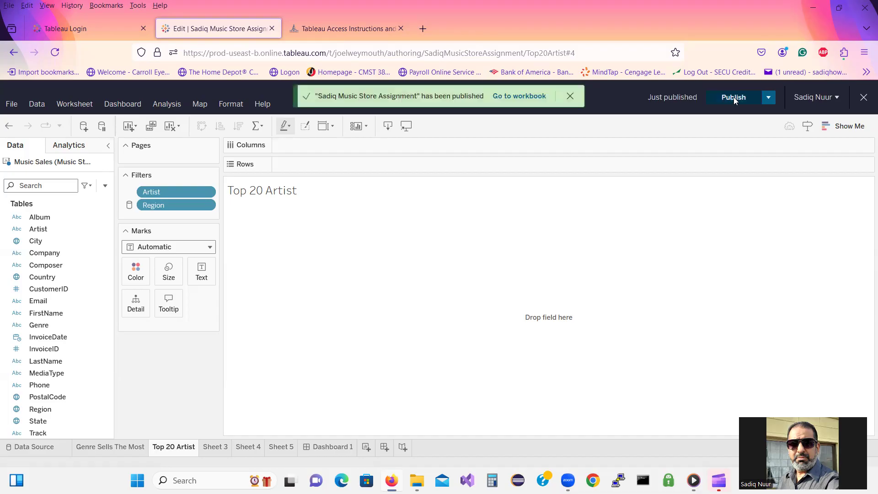
click(571, 96)
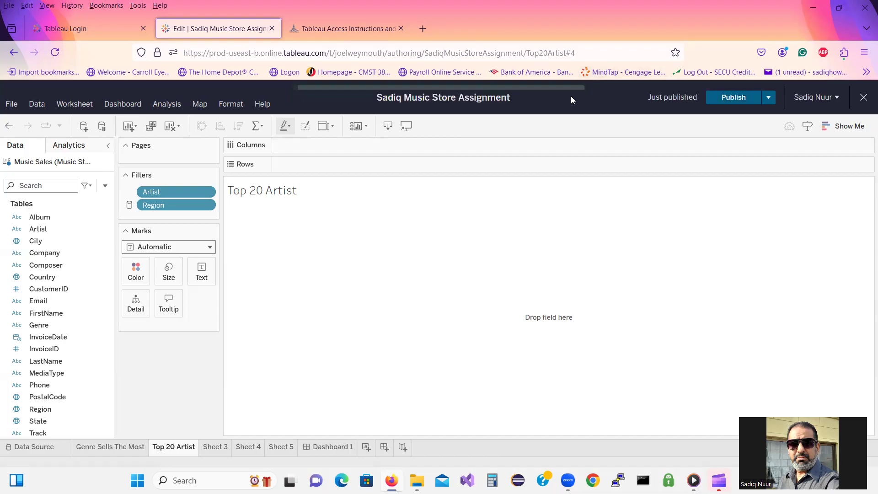
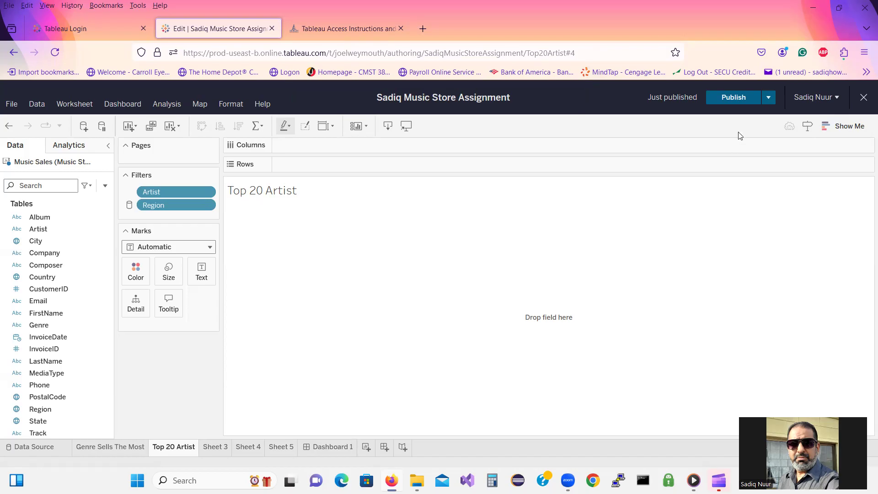
click(768, 99)
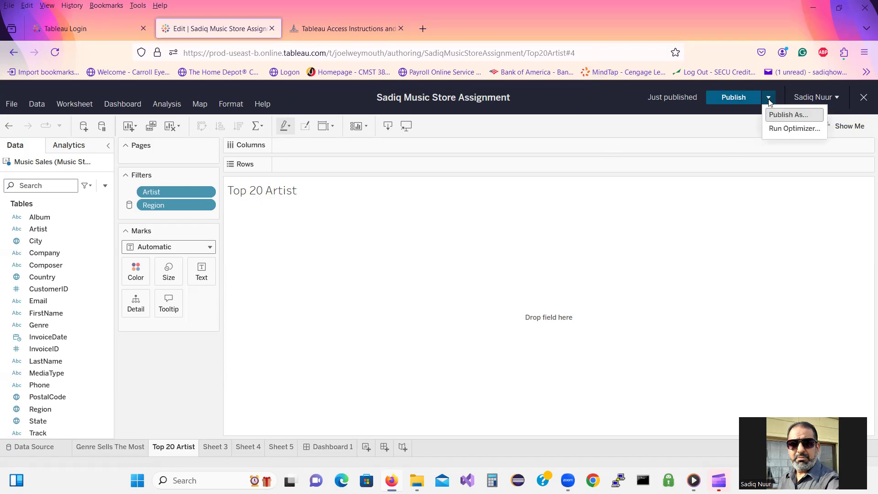
click(786, 115)
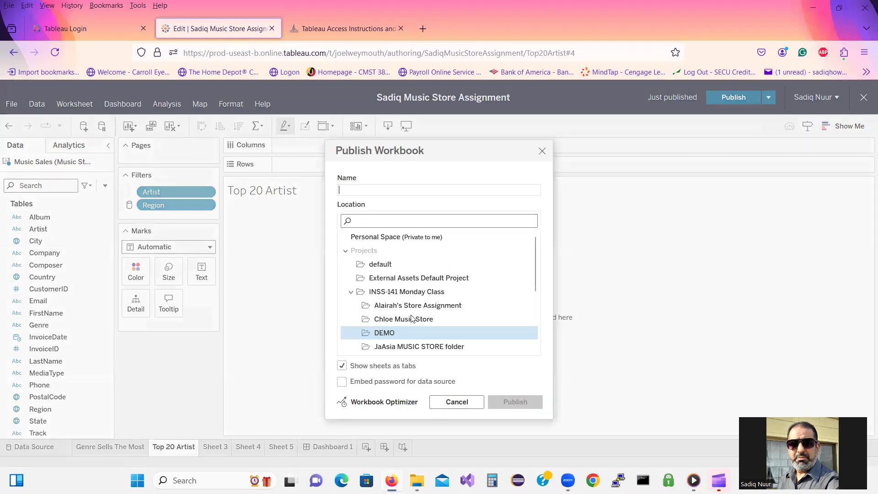
click(384, 332)
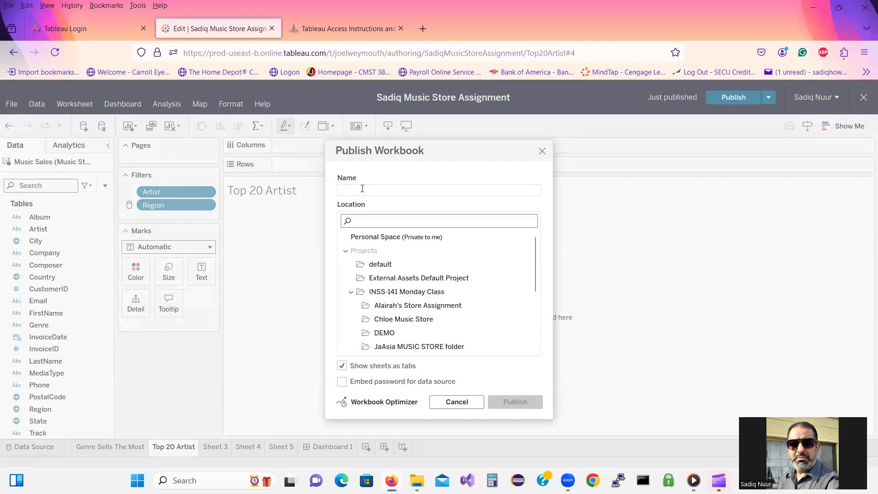
click(466, 401)
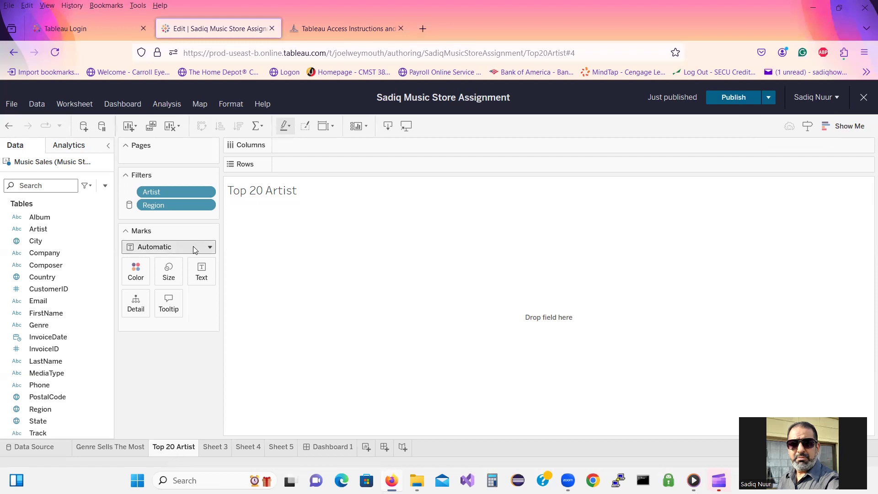
Consult the first Viz 2 instruction and place the Artist dimension on Rows in the Top 20 Artist sheet
click(328, 27)
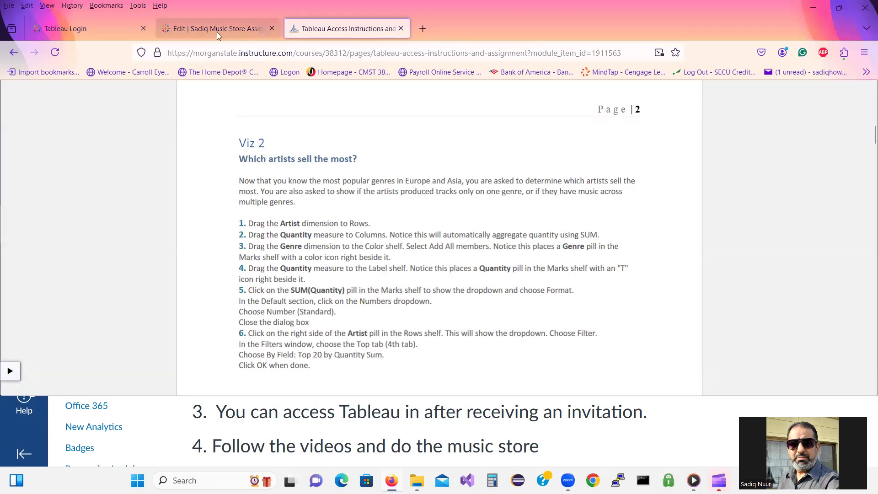
click(201, 27)
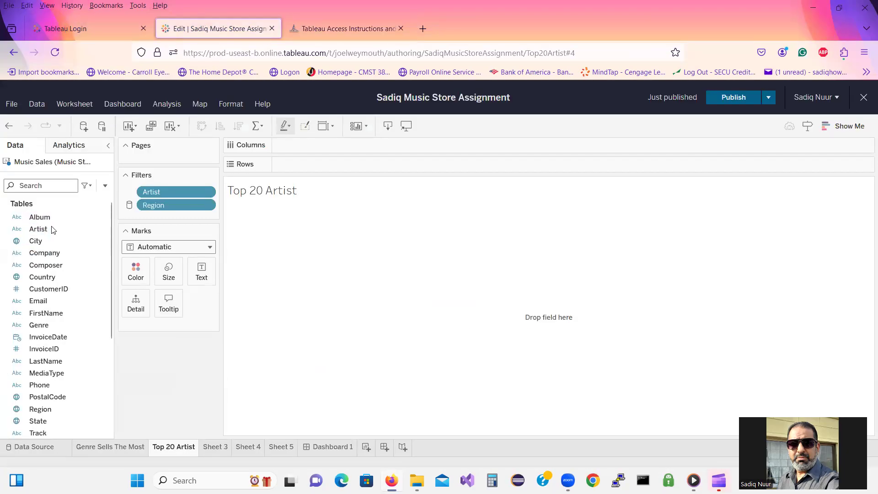
drag(51, 227, 299, 167)
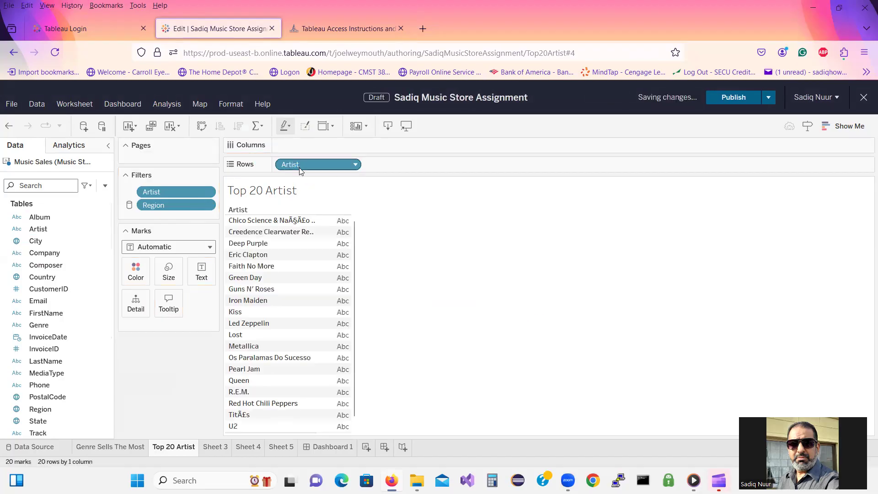
Consult the second Viz 2 instruction and place the Quantity measure on Columns as a sum
click(346, 29)
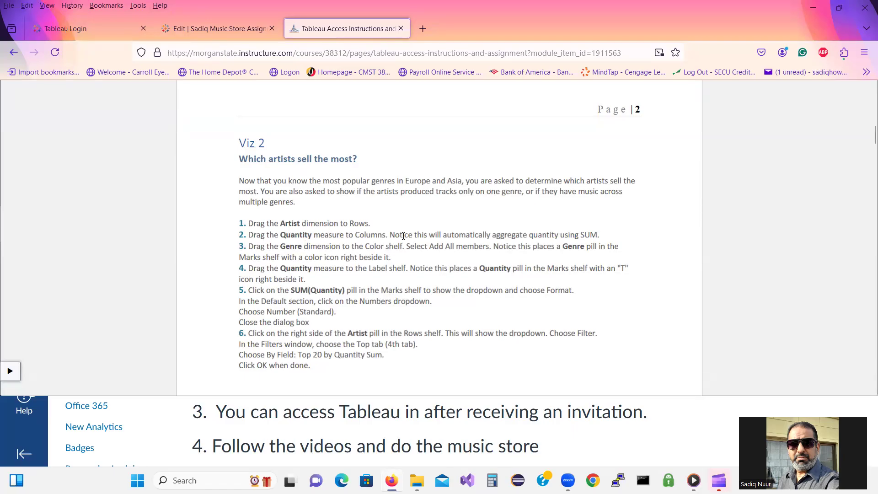
click(211, 28)
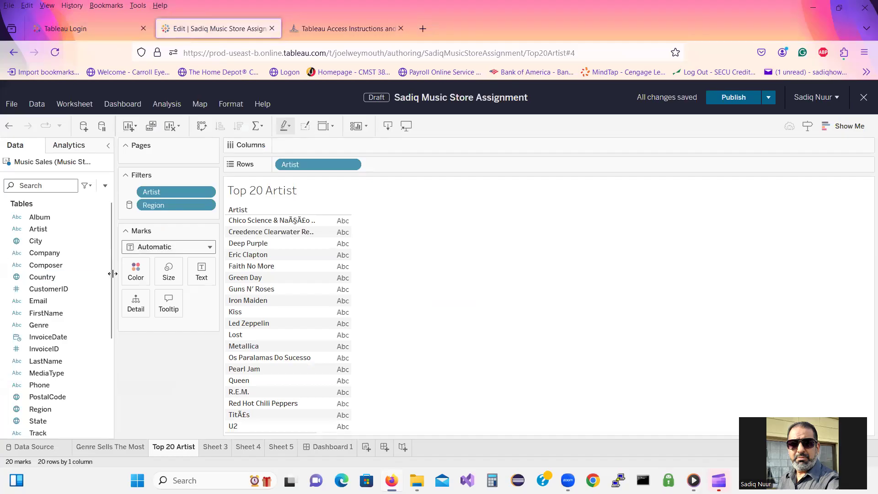
drag(111, 277, 122, 377)
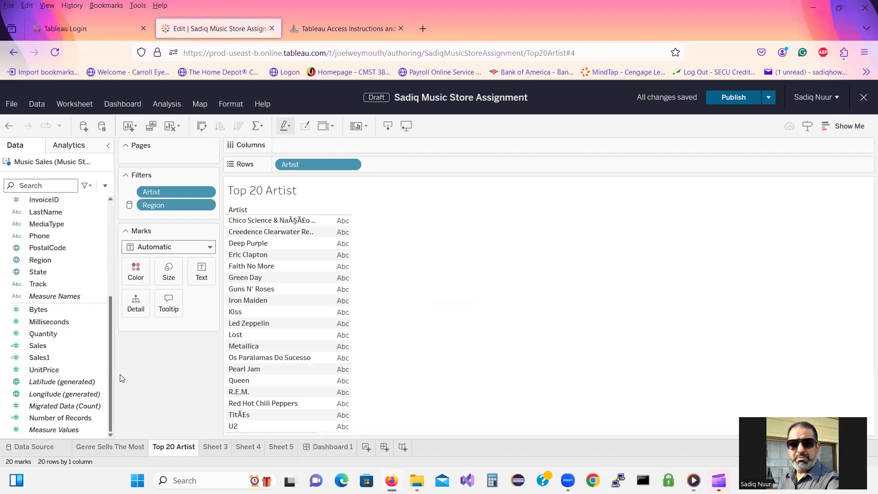
drag(46, 341, 316, 144)
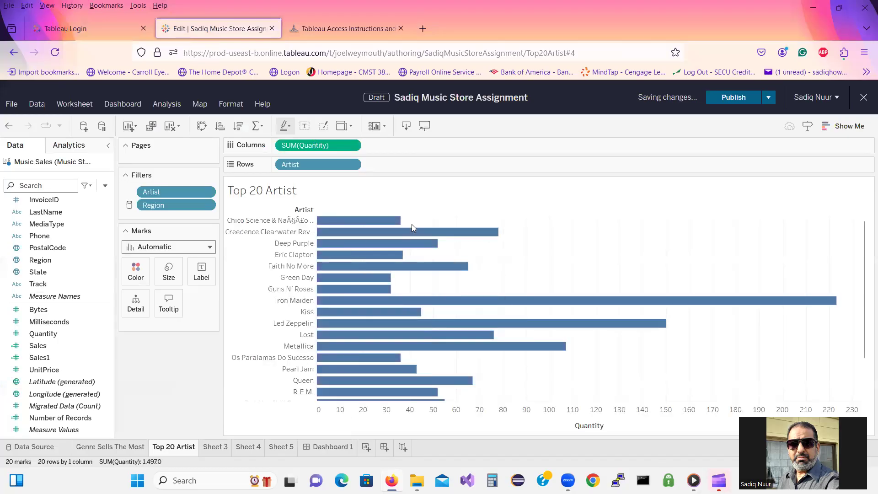
Consult the third Viz 2 instruction and place the Genre dimension on Color in the Top 20 Artist sheet
click(320, 28)
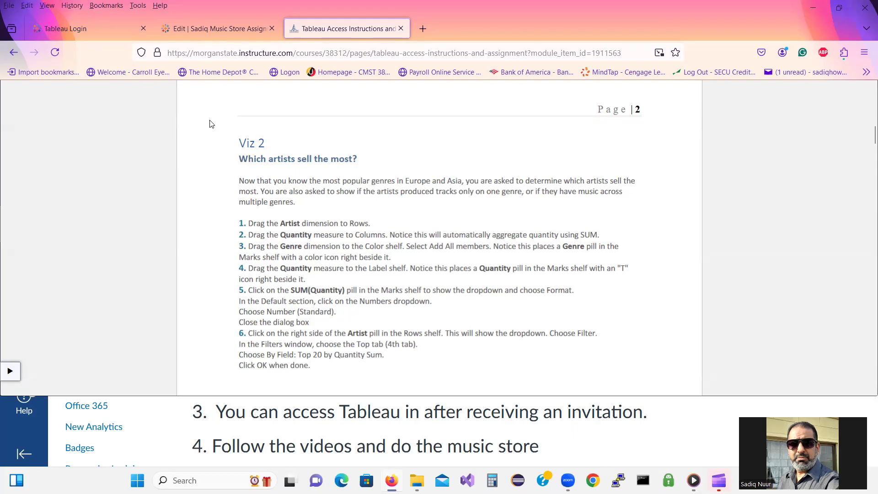
click(203, 32)
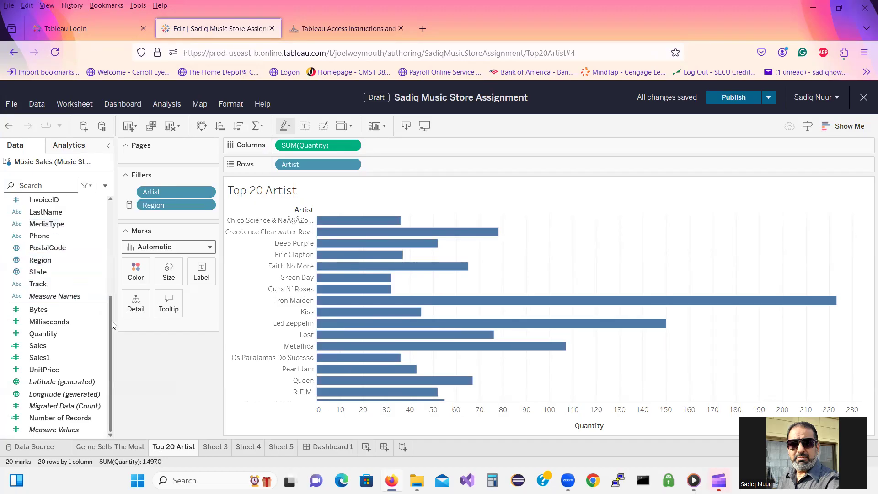
scroll(83, 274, up, 3)
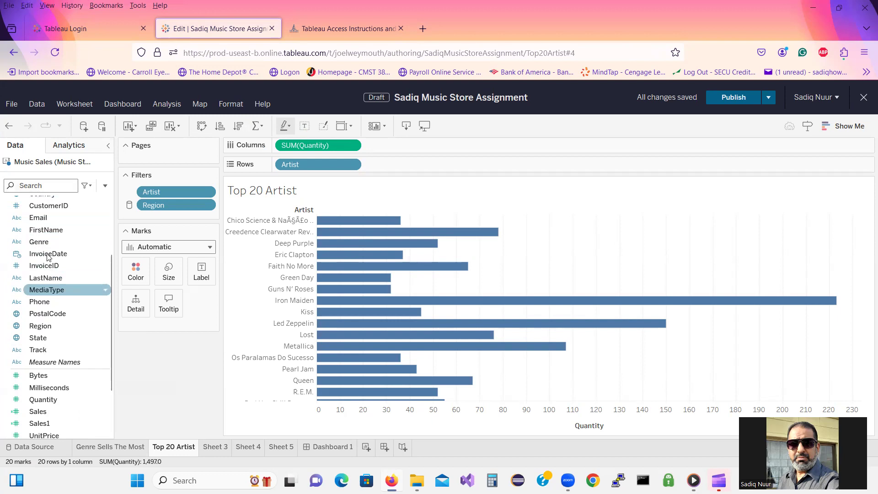
drag(44, 243, 136, 275)
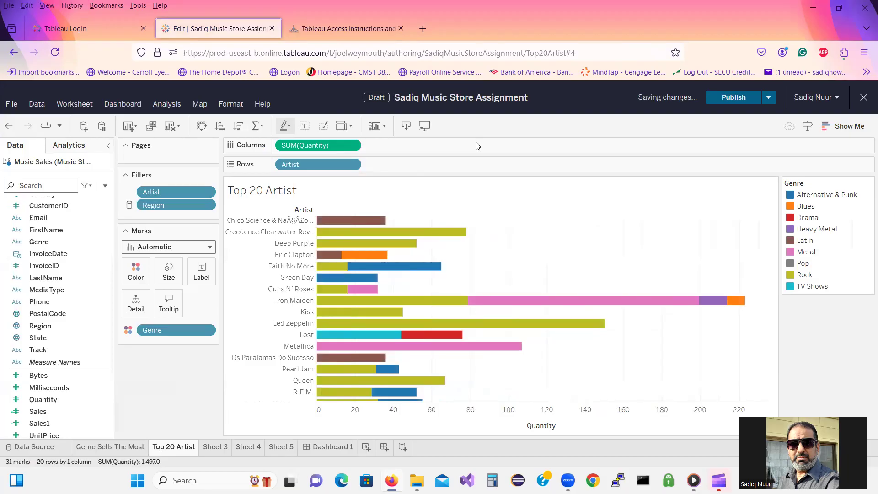
Consult the fourth Viz 2 instruction and place the Quantity measure on Label as a sum
click(365, 28)
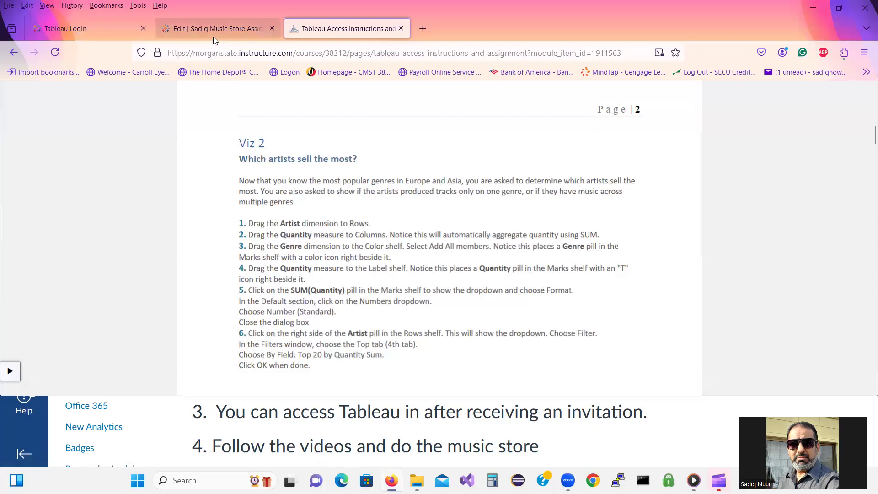
click(205, 27)
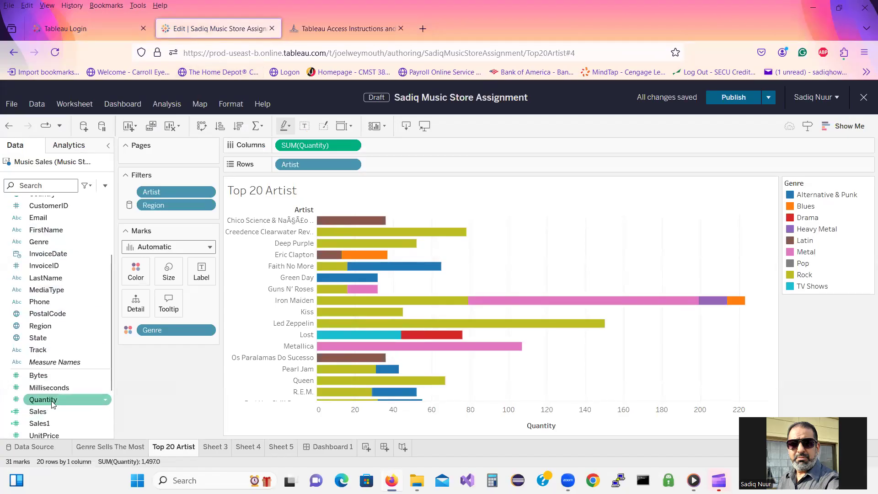
drag(53, 402, 204, 275)
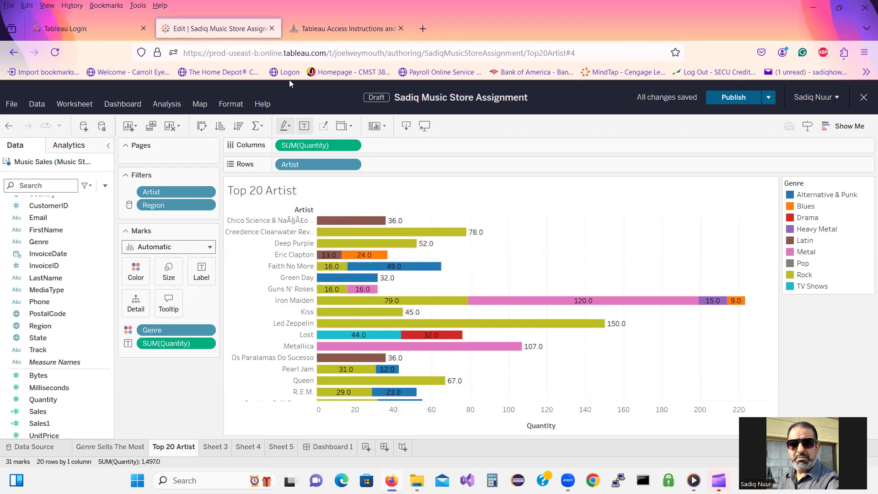
Consult the fifth Viz 2 instruction and open the number format options for the SUM(Quantity) label on the Marks card
click(328, 30)
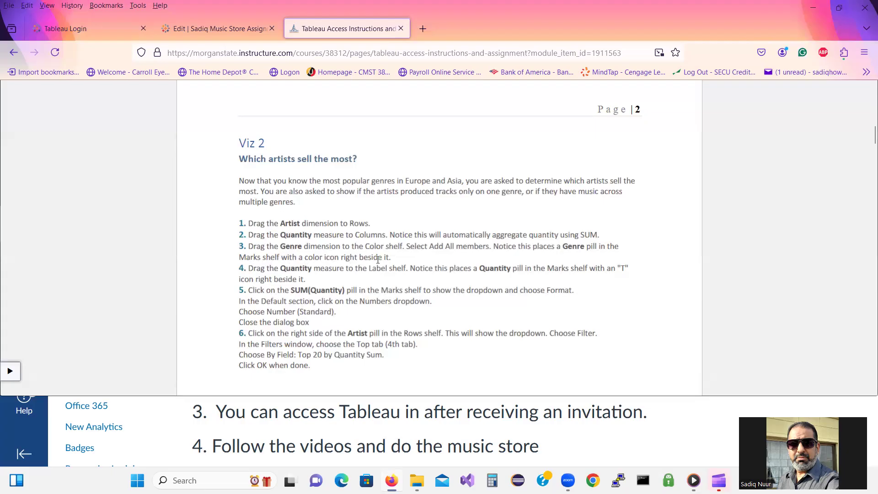
click(187, 28)
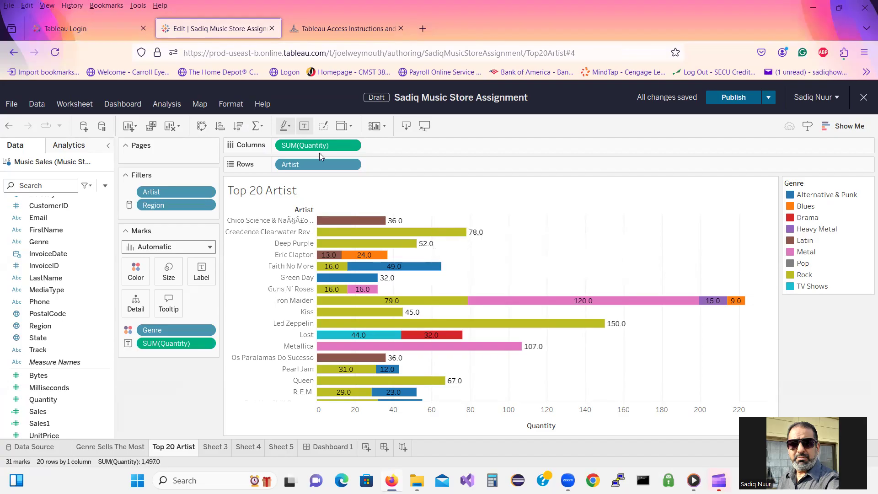
click(330, 35)
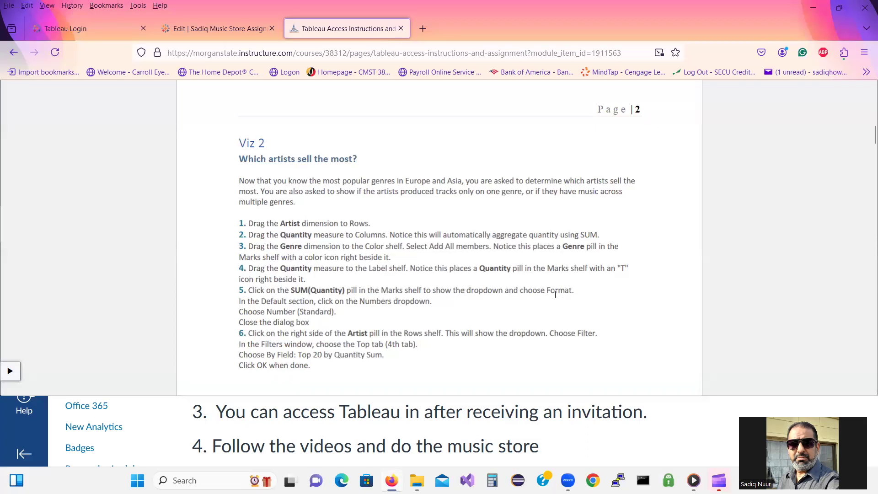
click(217, 28)
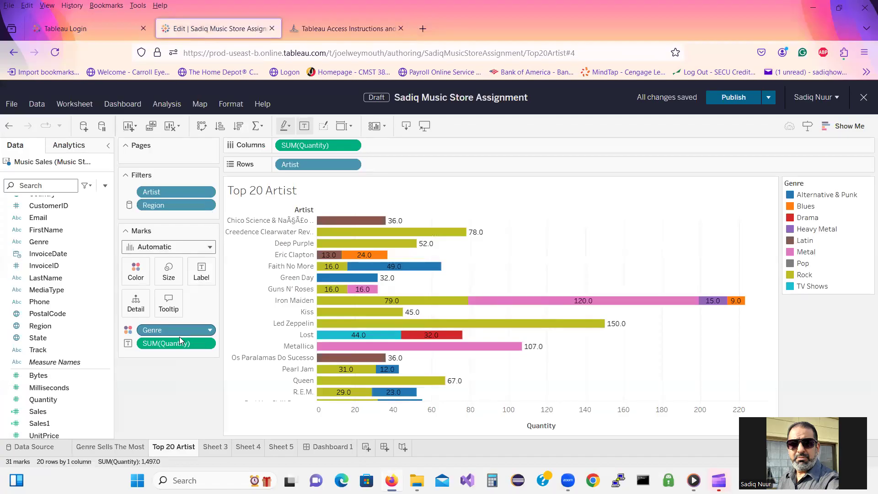
click(211, 343)
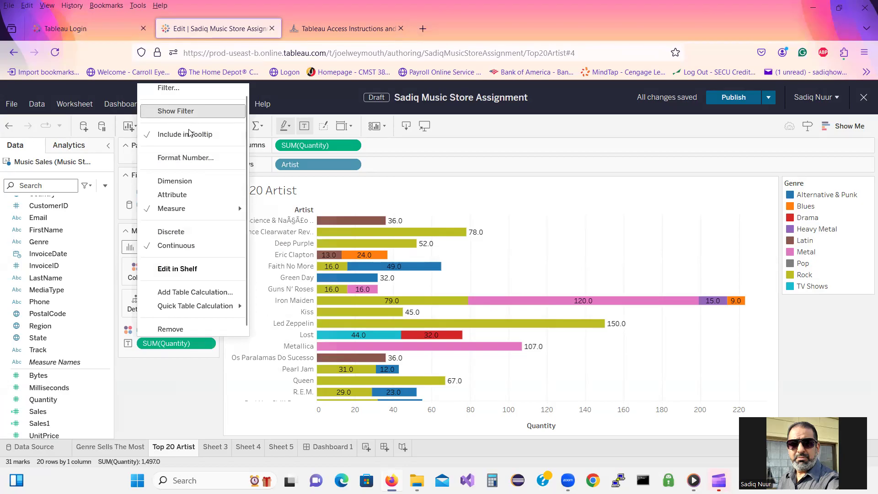
click(192, 160)
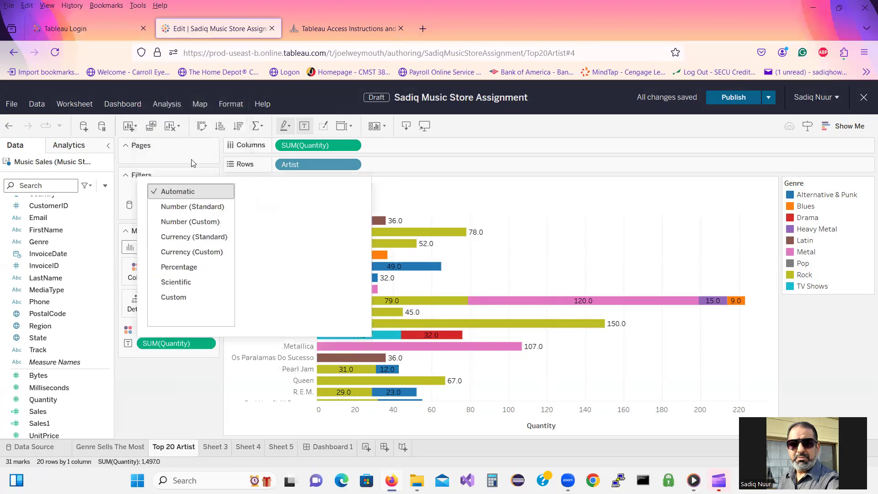
click(345, 31)
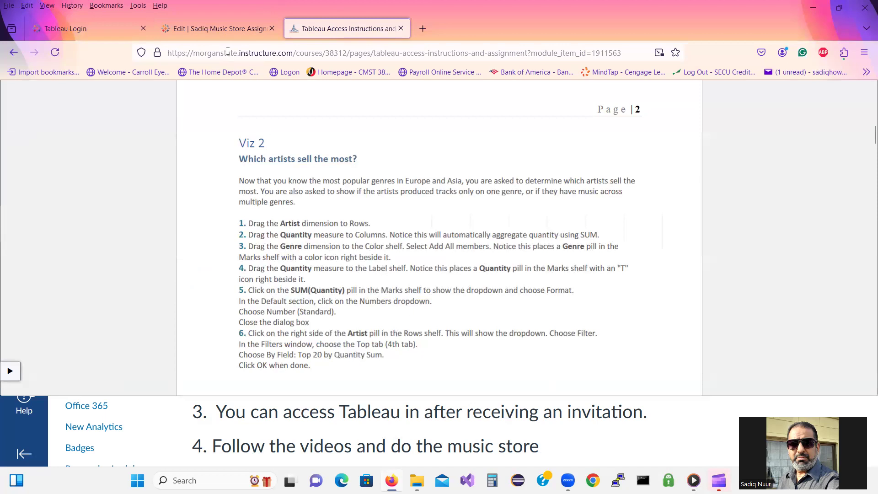
click(221, 30)
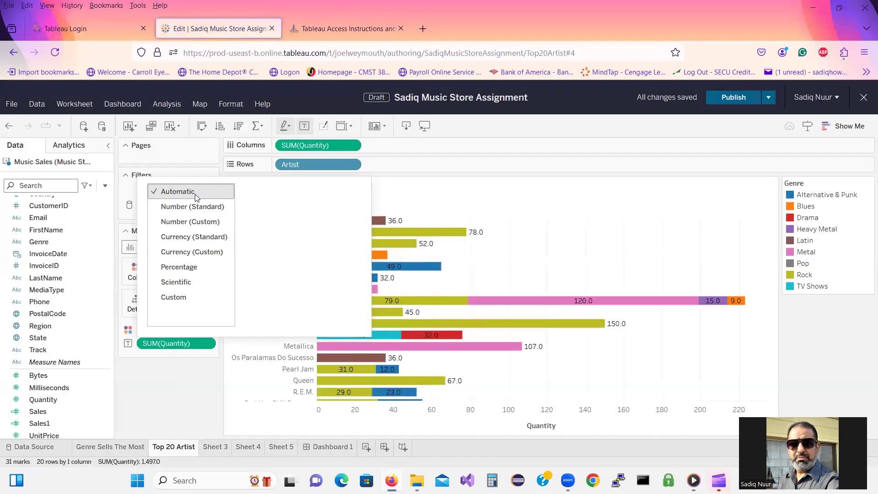
Try the Number (Standard) format on the quantity labels, return to Automatic, and recheck the fifth instruction
click(183, 207)
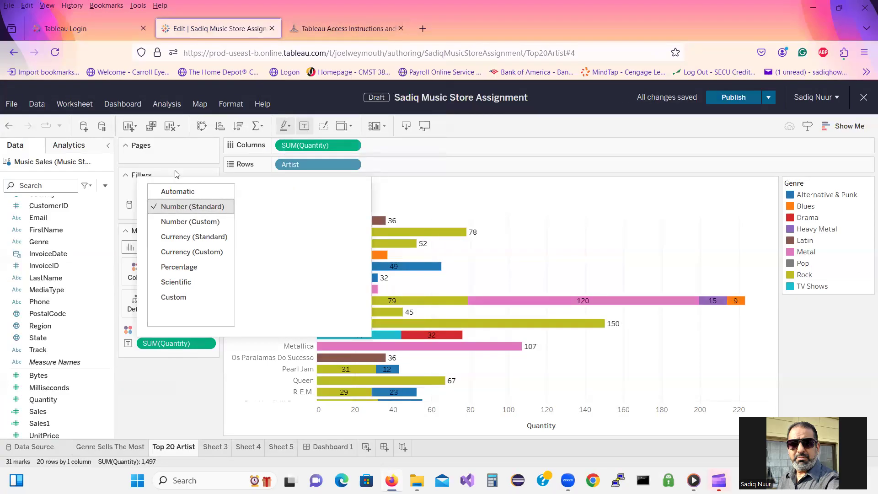
click(179, 192)
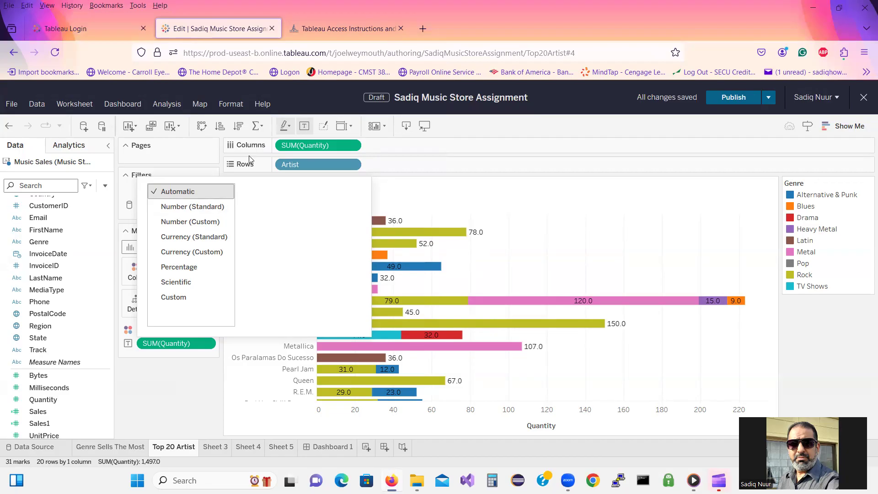
click(346, 28)
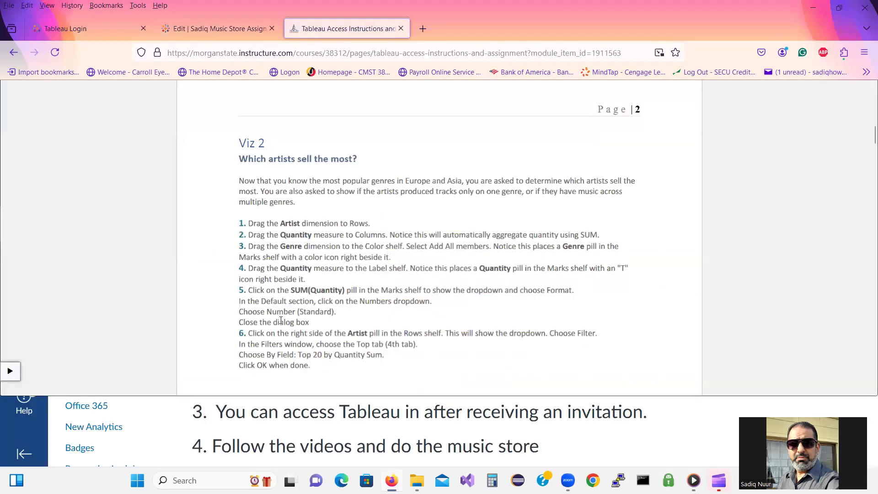
click(213, 28)
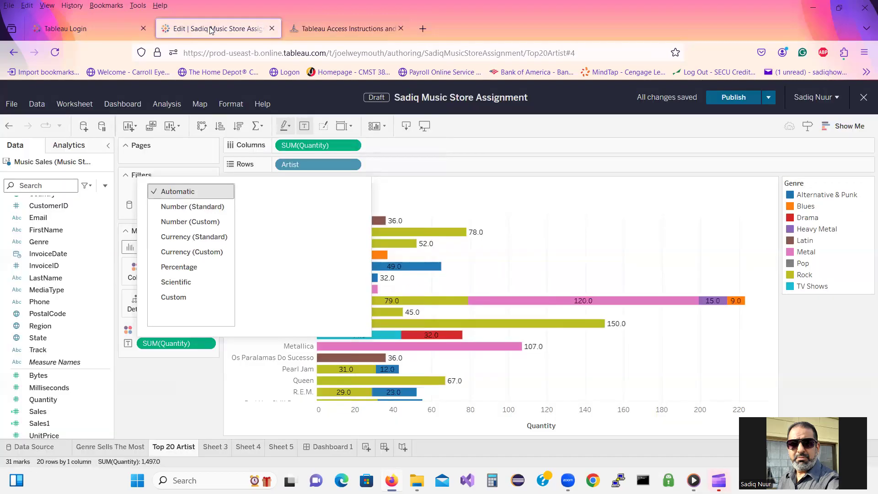
Set the quantity label format to Number (Standard), check the instruction again, and close the format options
click(179, 208)
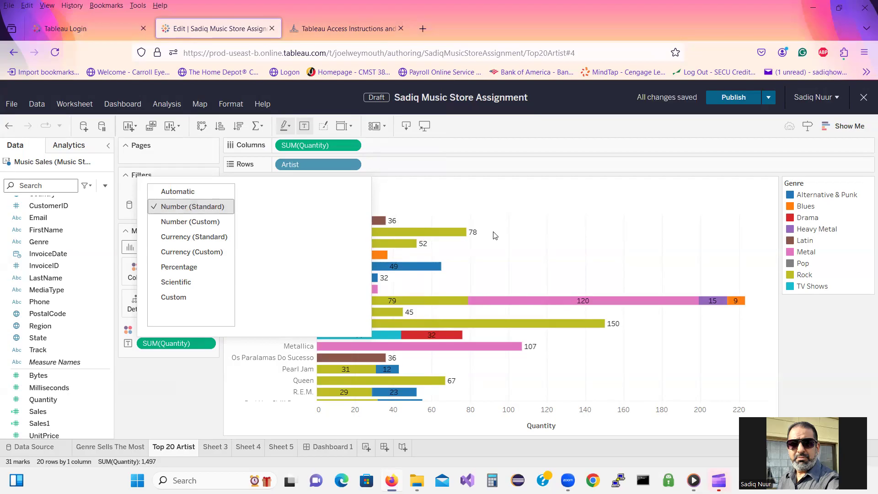
click(342, 30)
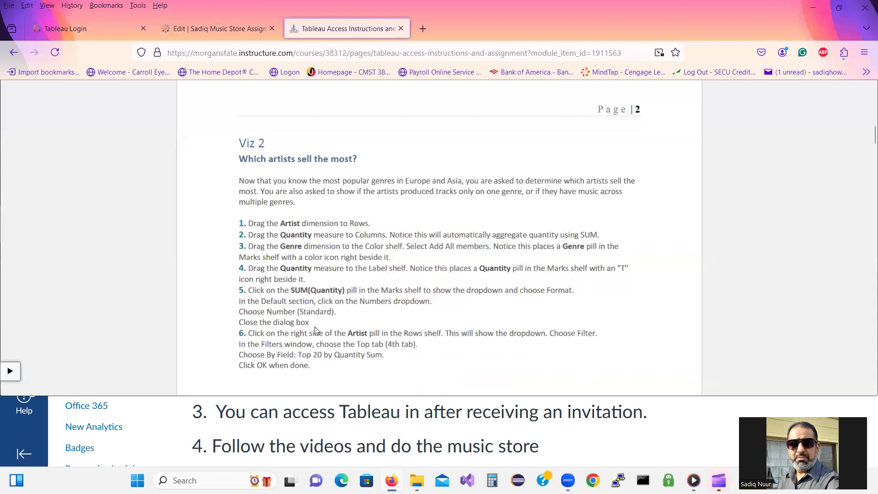
click(220, 25)
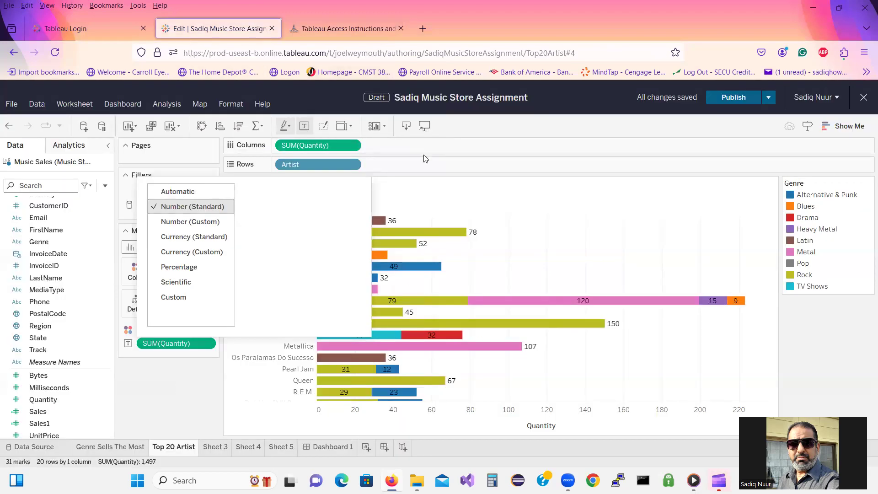
click(509, 208)
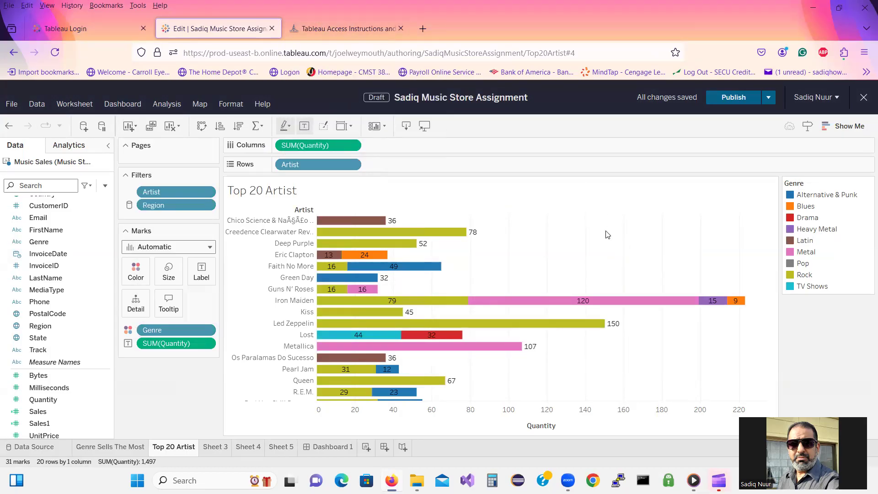
Consult the sixth Viz 2 instruction and open the filter of the Artist dimension on Rows for editing
click(347, 29)
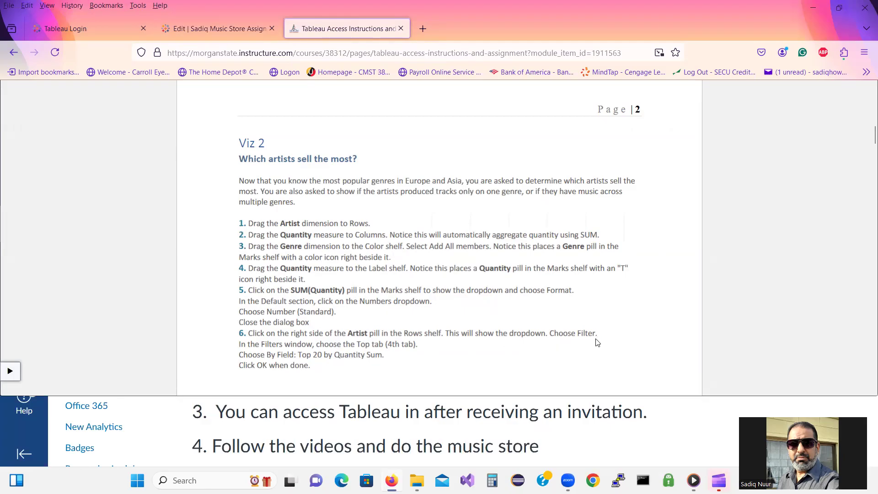
click(211, 30)
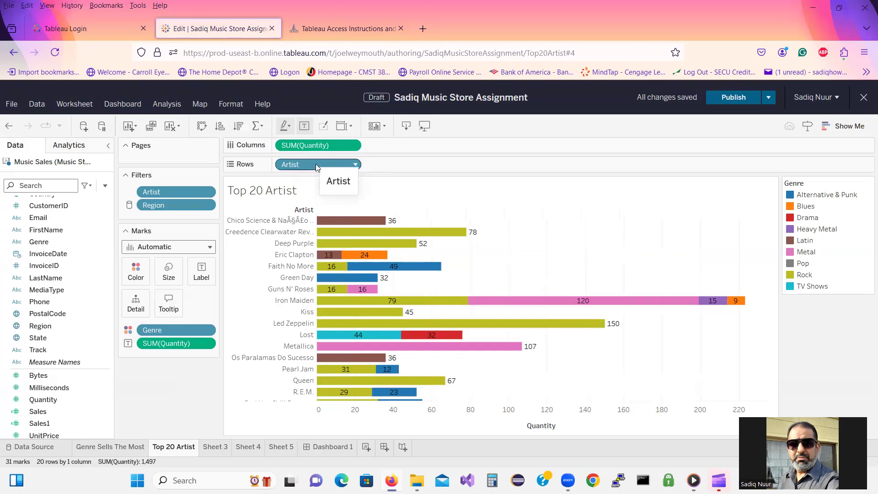
click(356, 165)
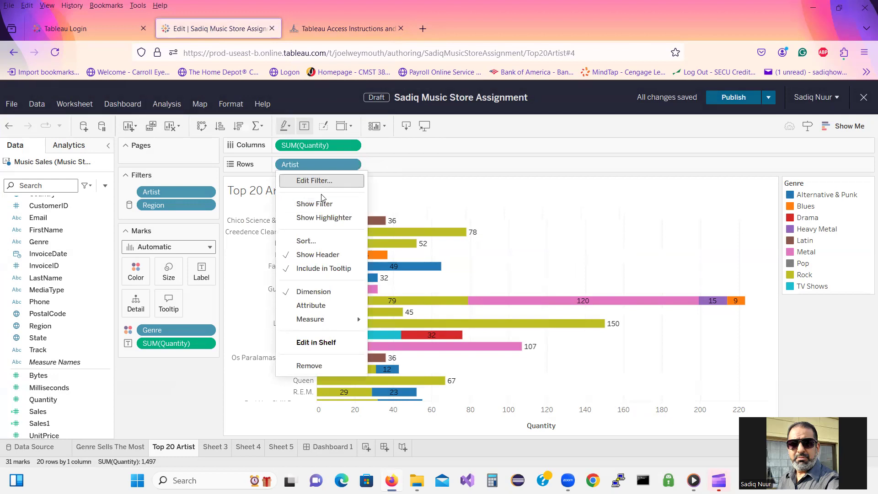
click(336, 22)
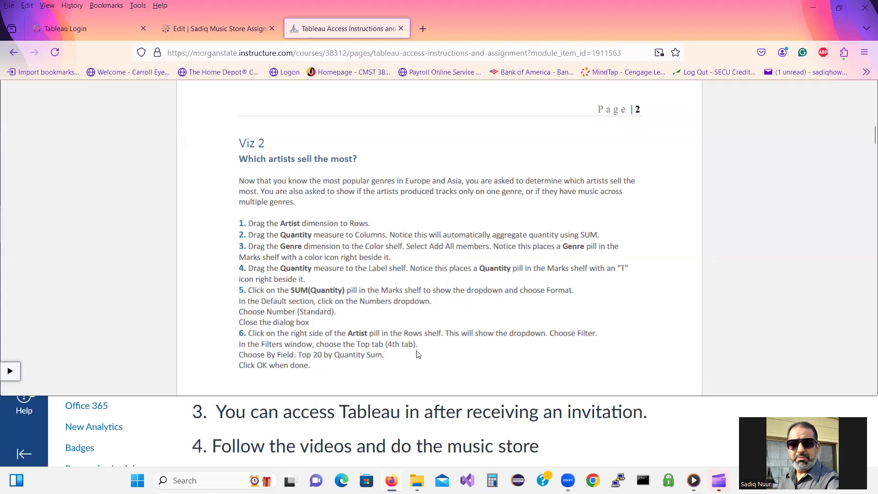
click(216, 28)
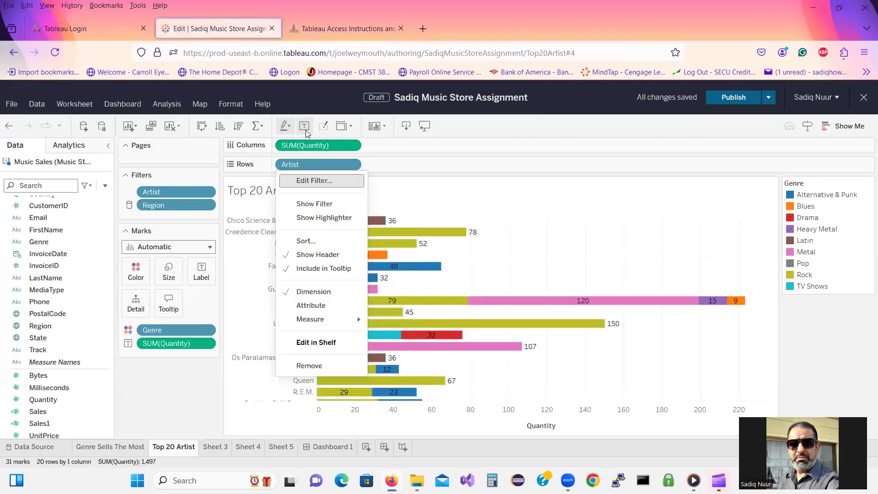
click(322, 168)
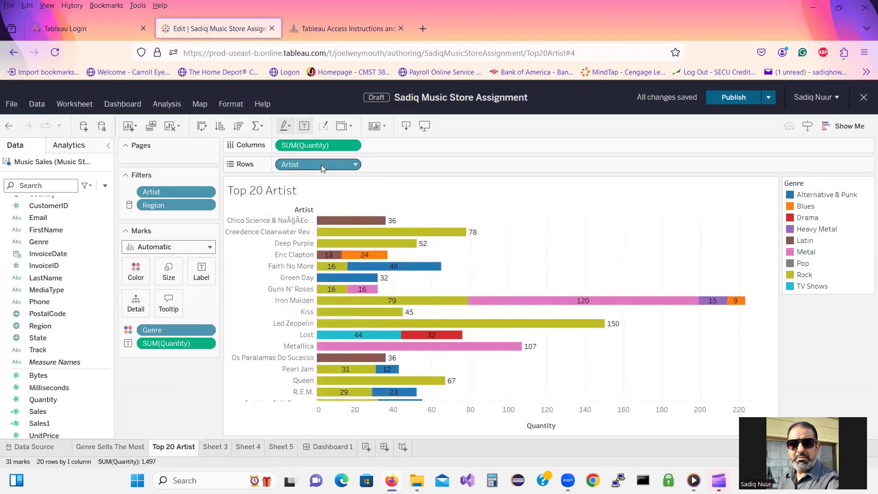
click(321, 165)
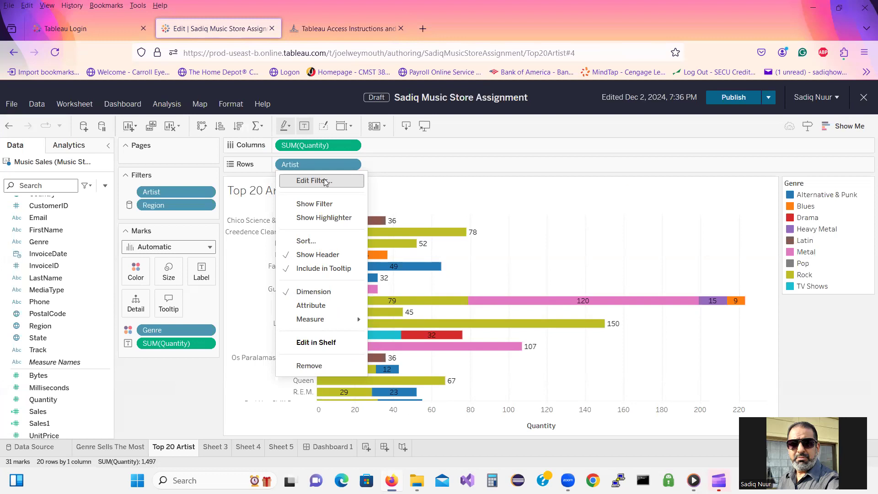
click(325, 181)
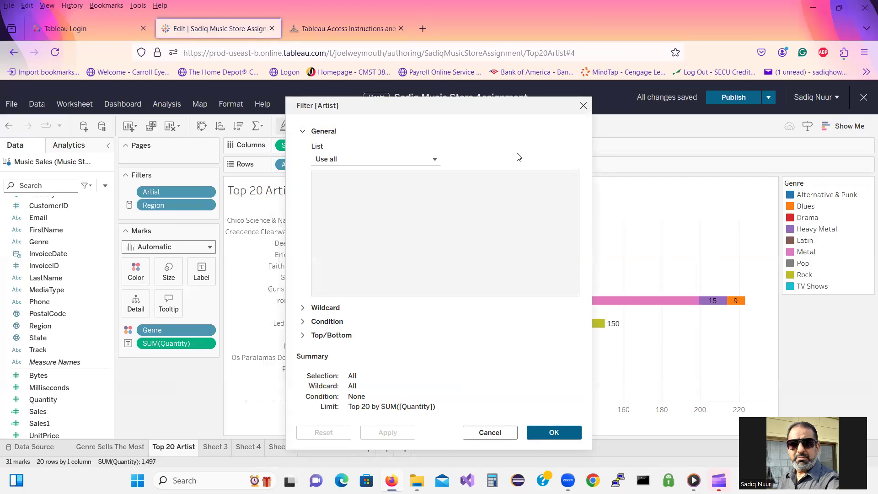
Confirm the Artist filter as the top 20 by field, using Quantity with Sum aggregation
click(334, 336)
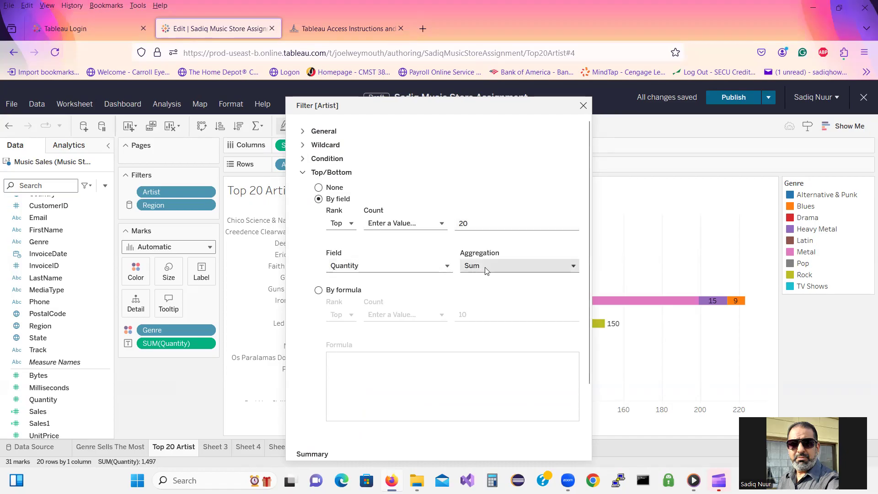
click(441, 225)
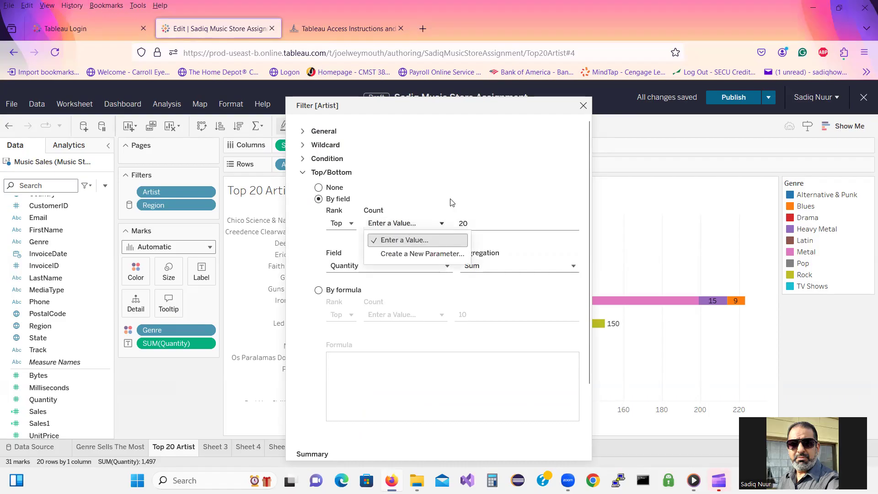
click(457, 188)
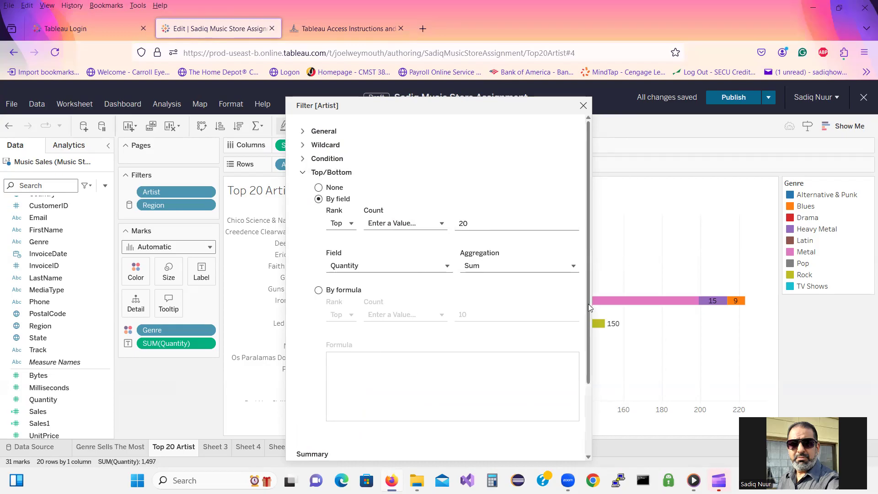
drag(587, 303, 602, 385)
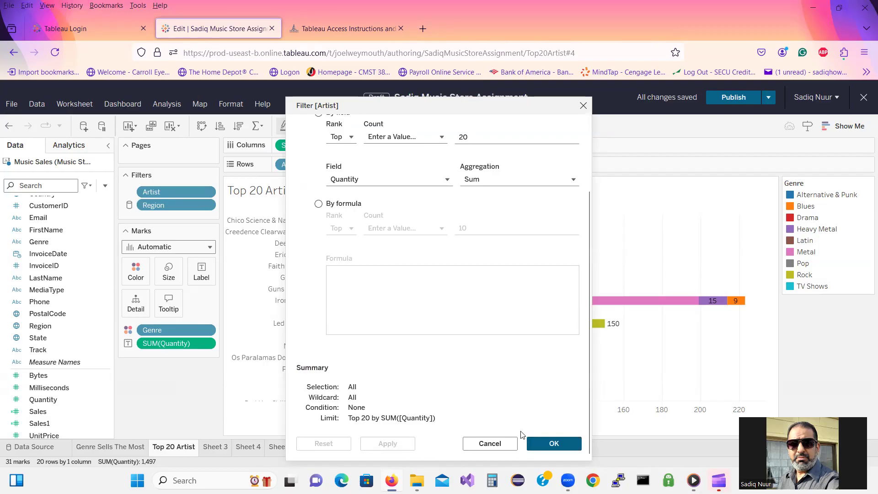
click(544, 443)
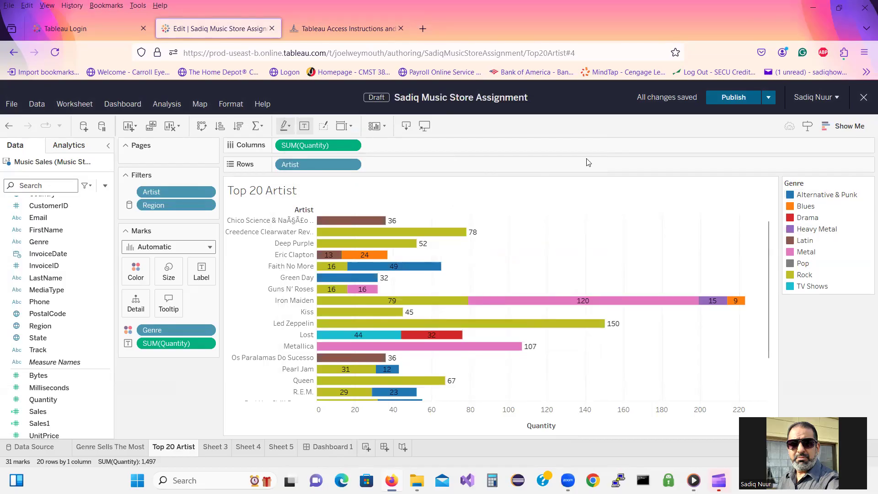
Recheck the sixth Viz 2 instruction, publish the music store workbook, and close the workbook editor
click(364, 25)
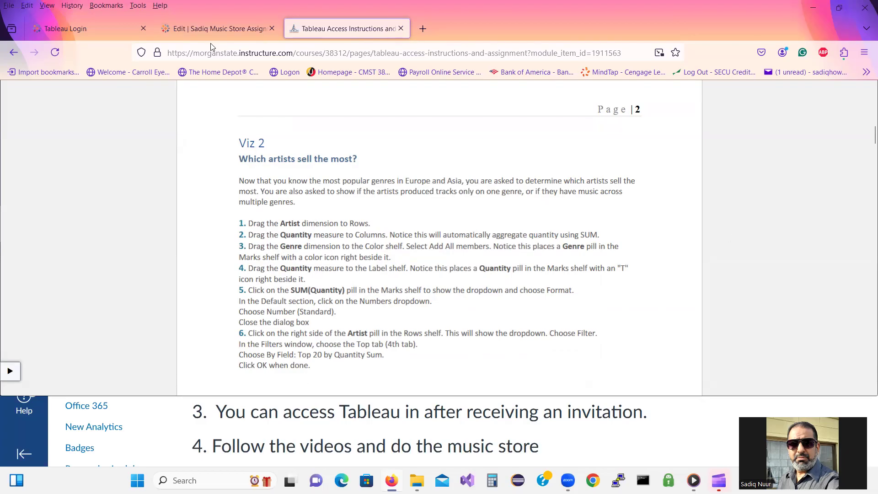
click(184, 24)
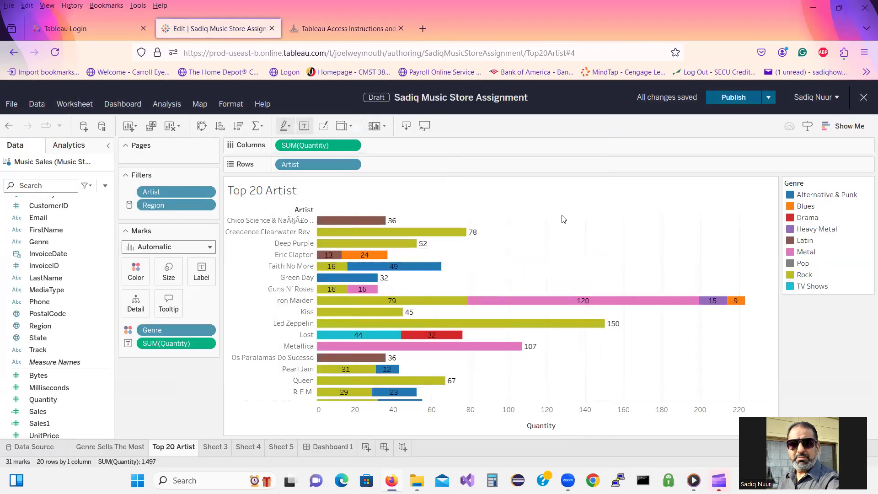
click(734, 98)
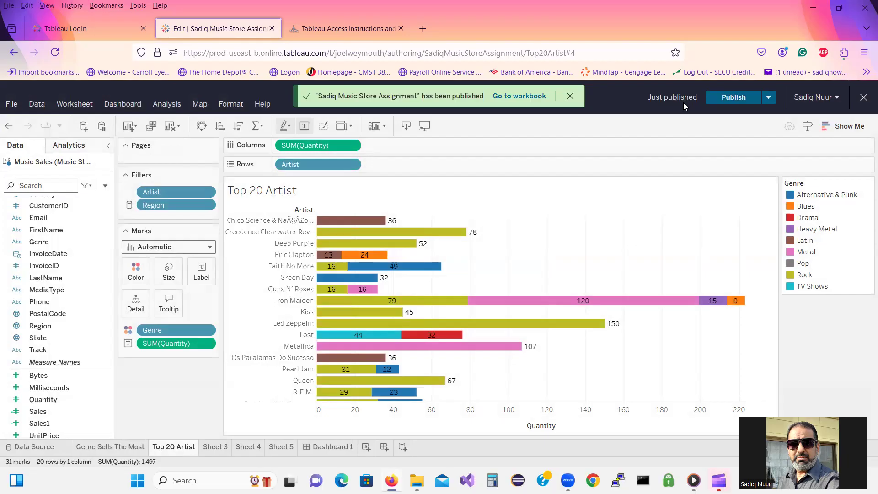
click(569, 96)
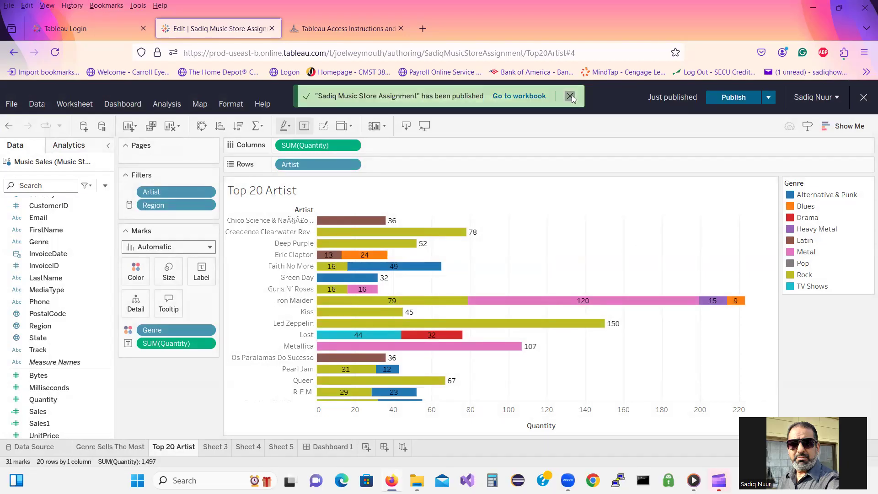
click(15, 107)
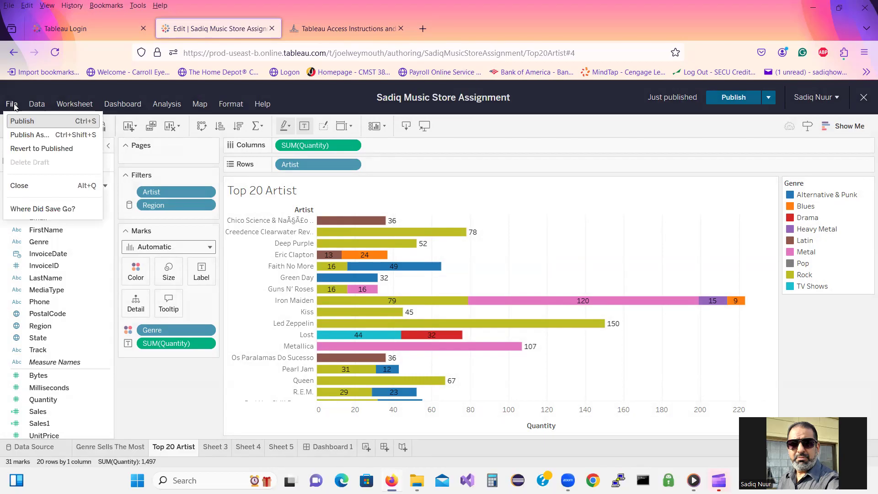
click(22, 186)
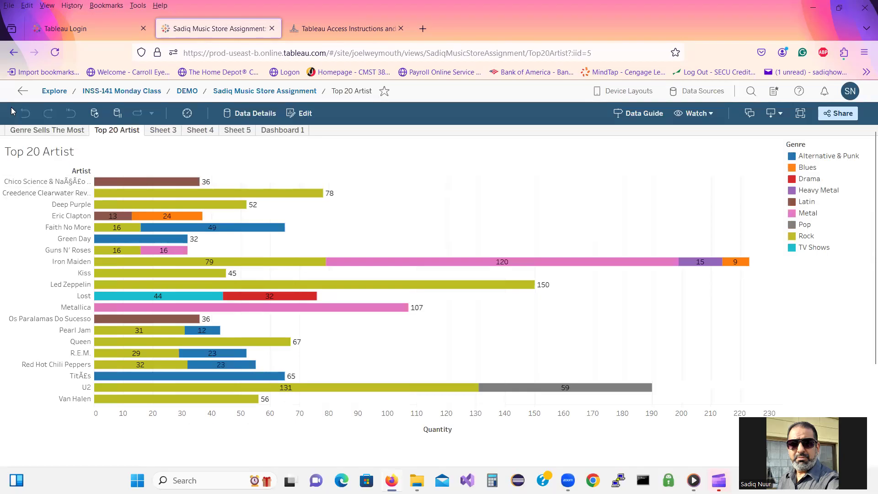
Open the published music store workbook in the DEMO project under INSS-141 Monday Class and look over its views
click(54, 91)
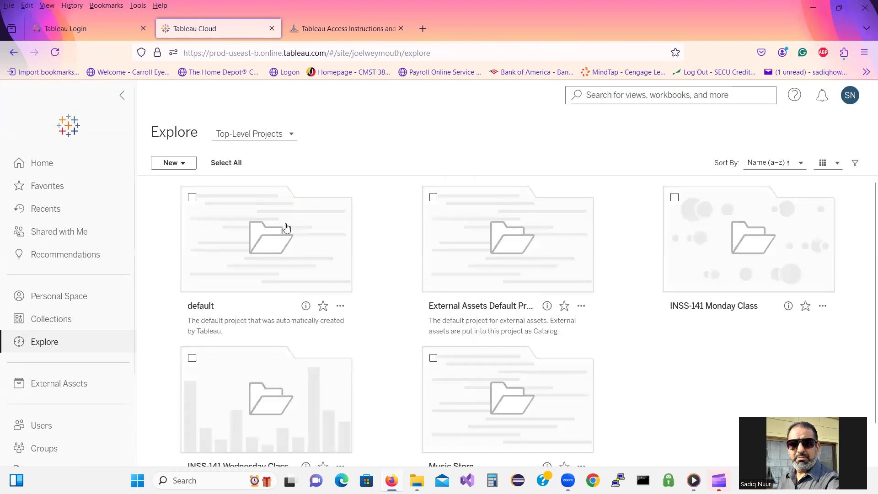
click(742, 264)
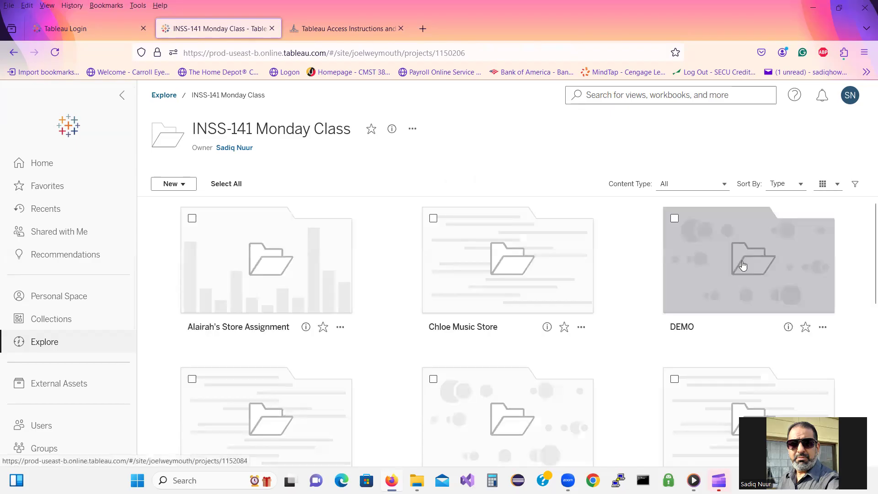
click(744, 271)
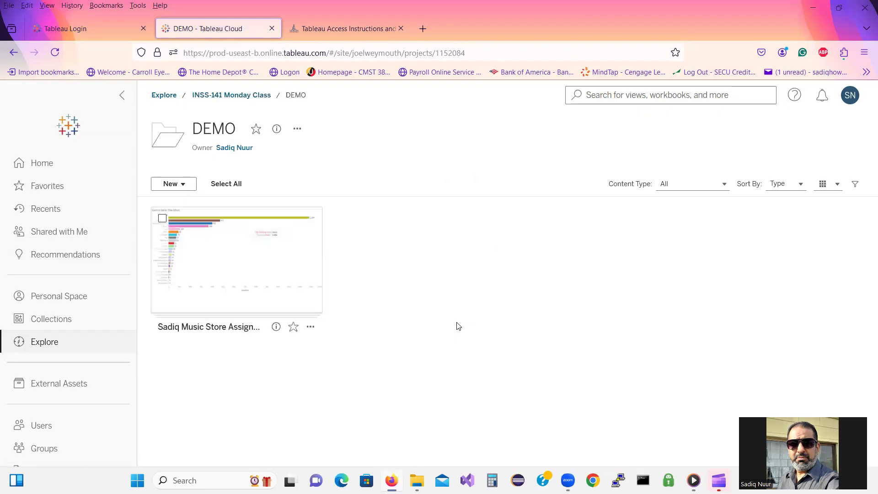
click(225, 271)
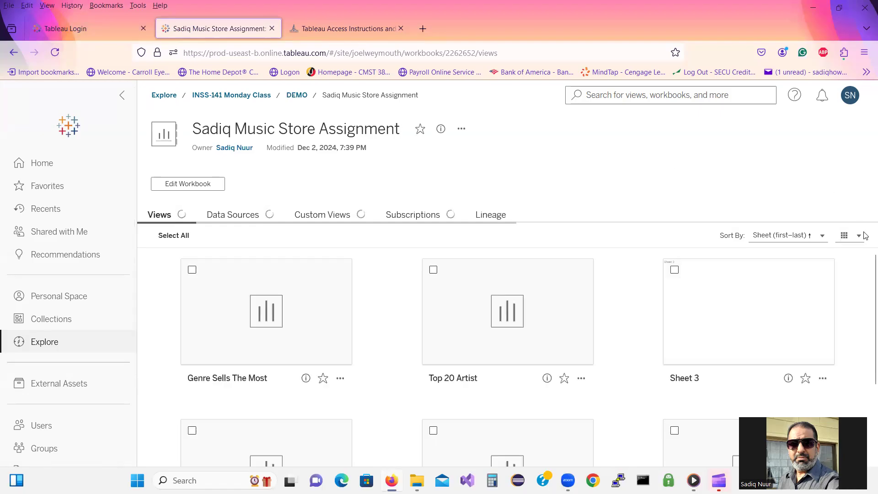
scroll(865, 293, down, 2)
scroll(865, 293, up, 2)
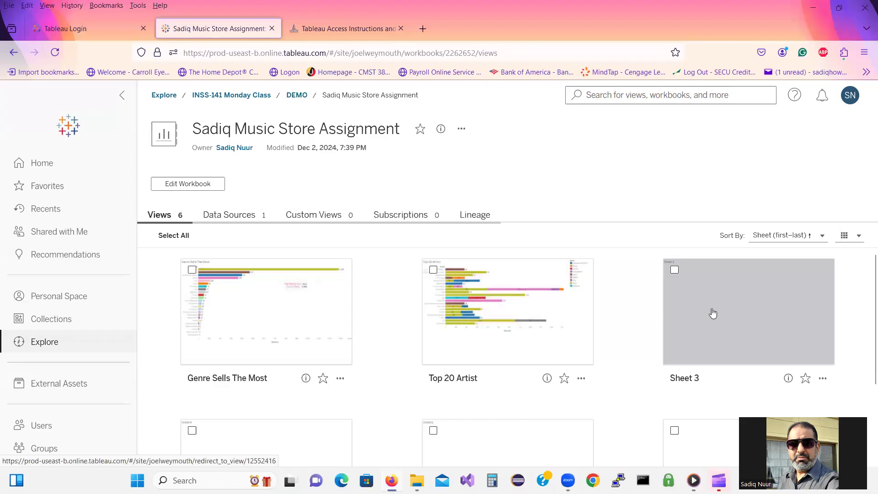
Open the workbook for editing from the Genre Sells The Most view and go to the empty Sheet 3
click(309, 336)
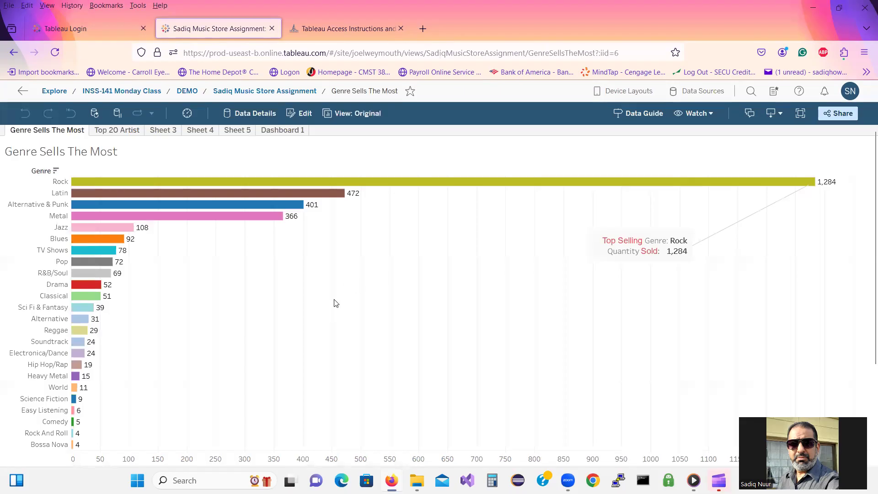
click(301, 115)
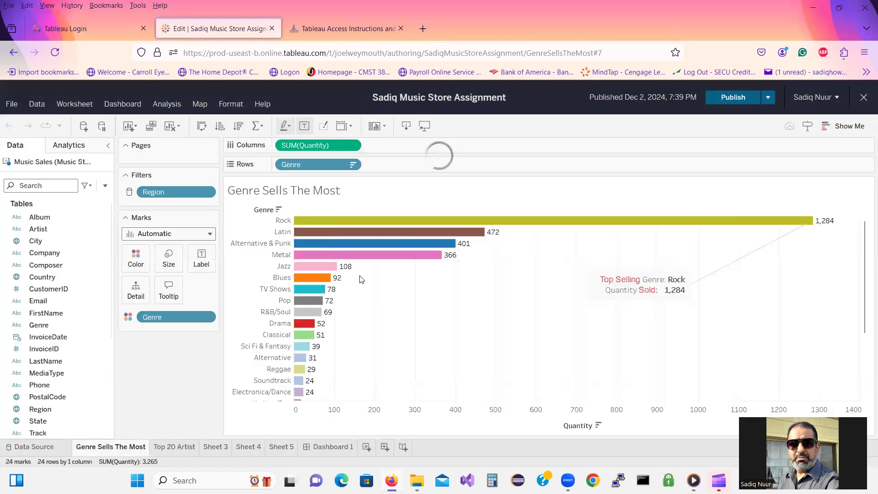
click(184, 447)
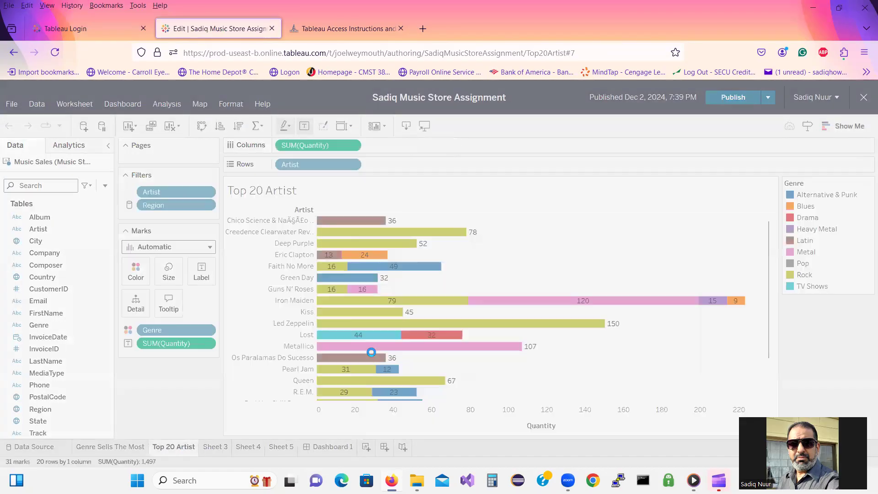
click(219, 448)
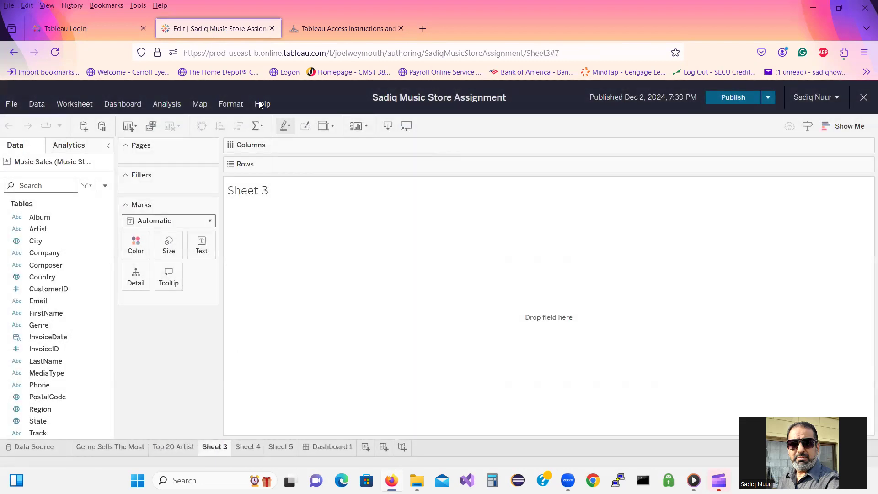
Consult the Viz 3 instructions on comparing region sales in the Canvas assignment PDF
click(323, 29)
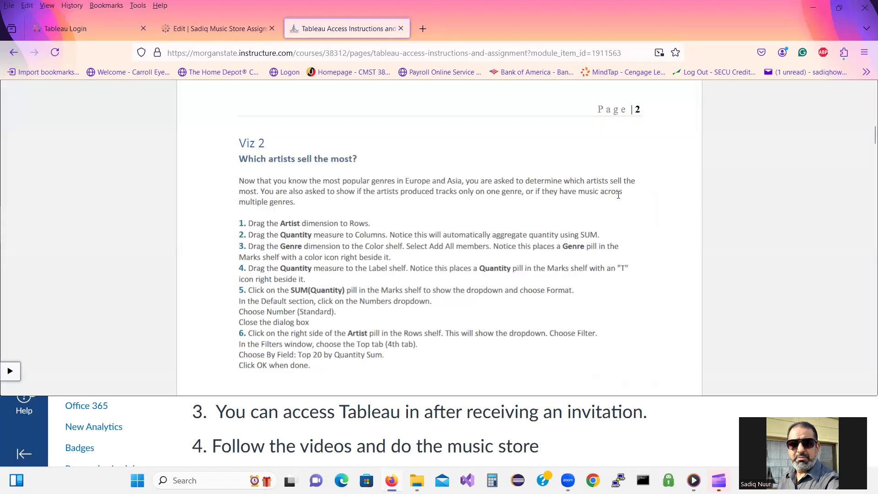
scroll(618, 194, down, 6)
scroll(618, 197, down, 3)
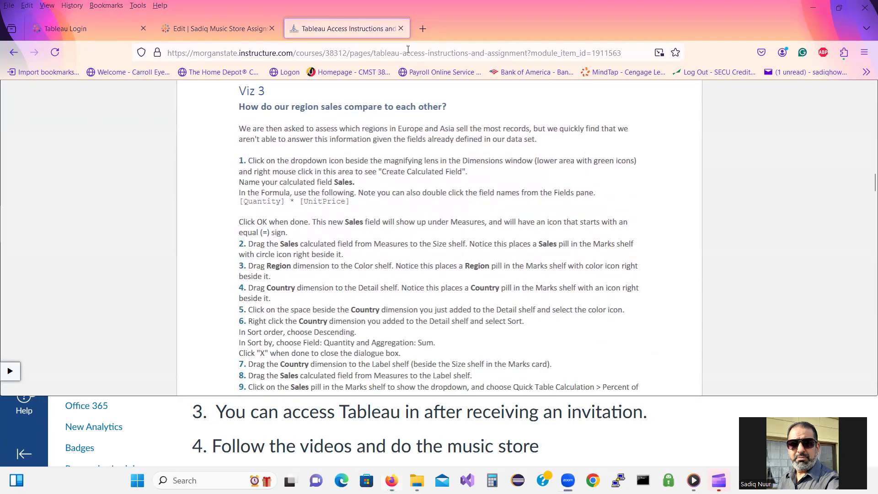
Open youtube.com in a new browser tab and search for the professor's channel by full name
click(423, 28)
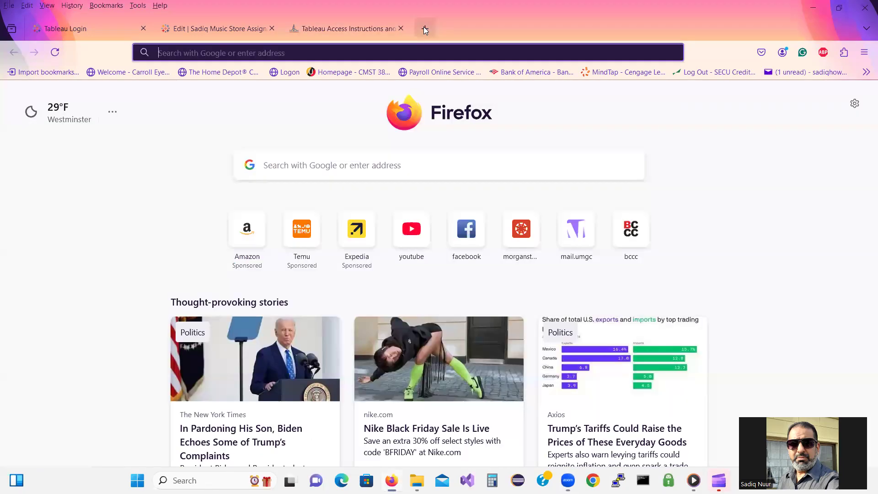
click(342, 49)
text(youtube.com/)
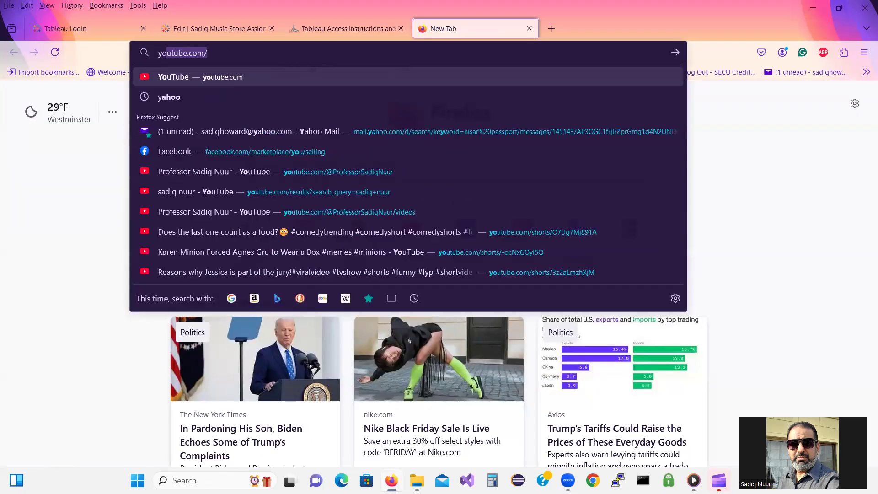
key(Return)
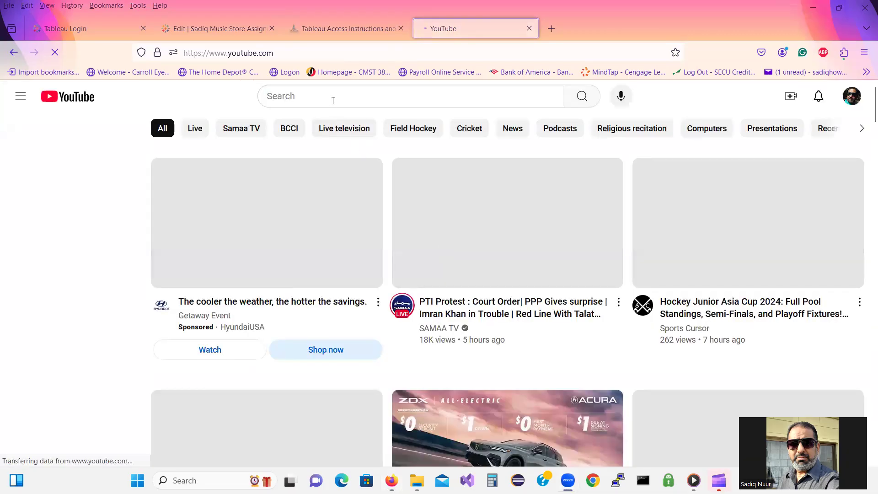
click(333, 98)
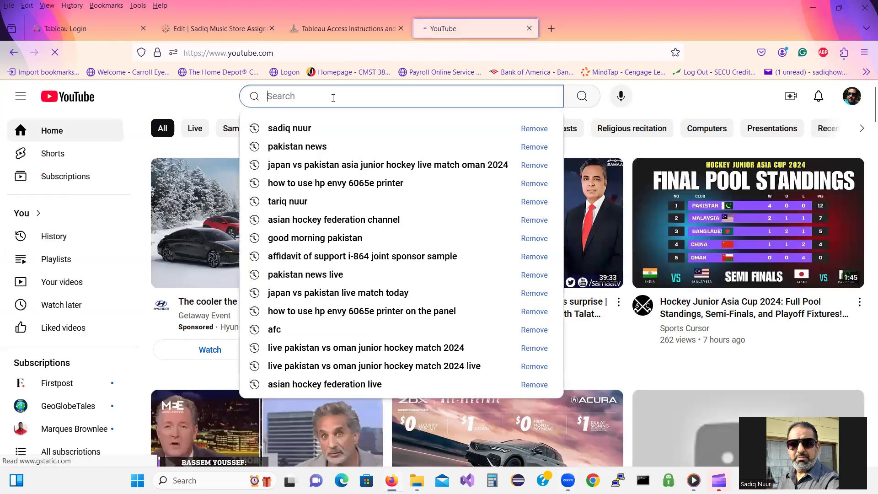
text(Sadiq)
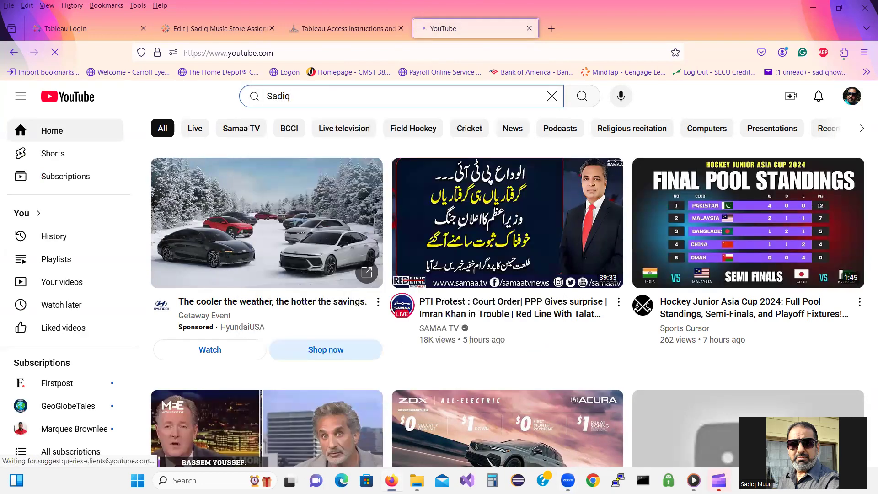
text( Nuur)
key(Return)
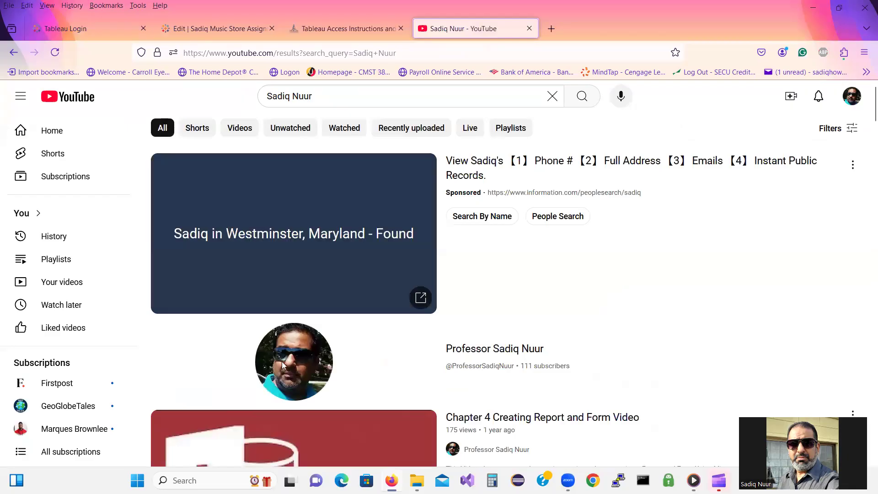
Open "How to Create Music Store Using Tableau" from the professor's channel videos and return to the Viz 3 instructions
click(297, 366)
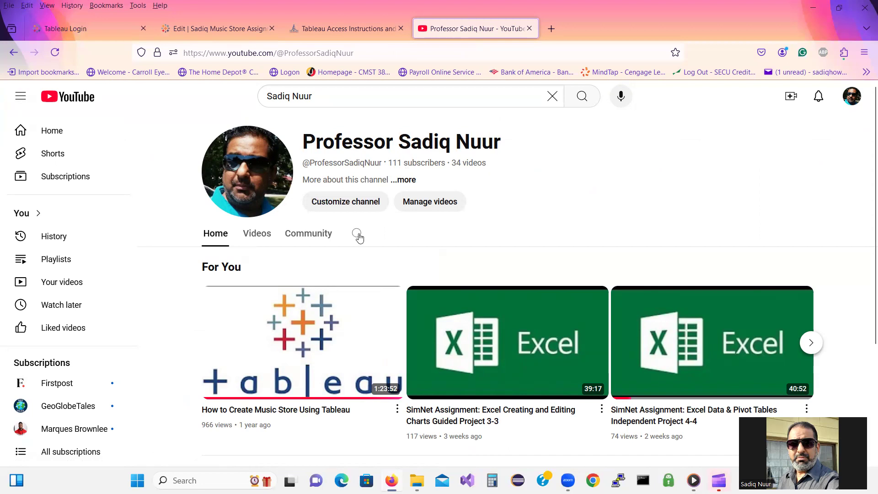
click(261, 237)
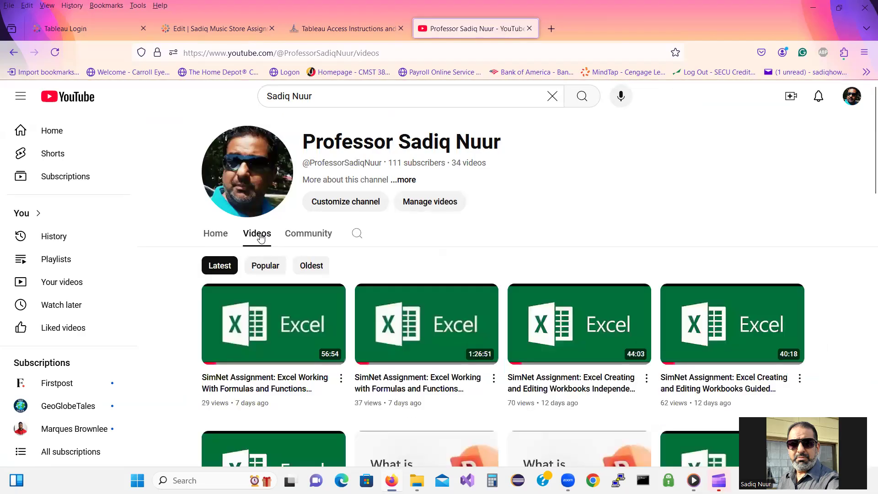
scroll(864, 173, down, 3)
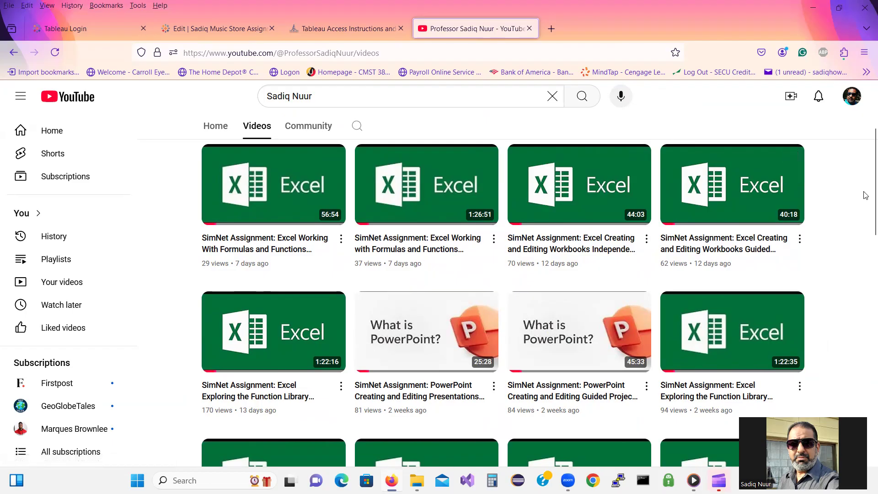
scroll(866, 197, down, 5)
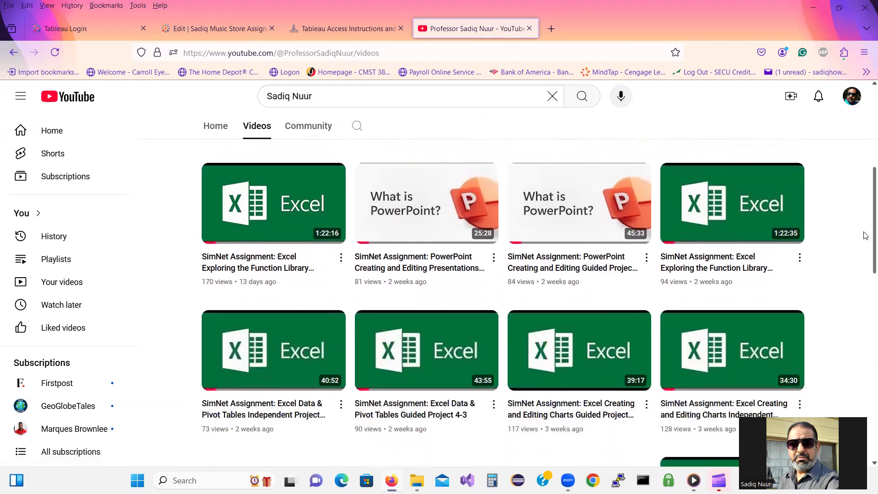
scroll(866, 303, down, 4)
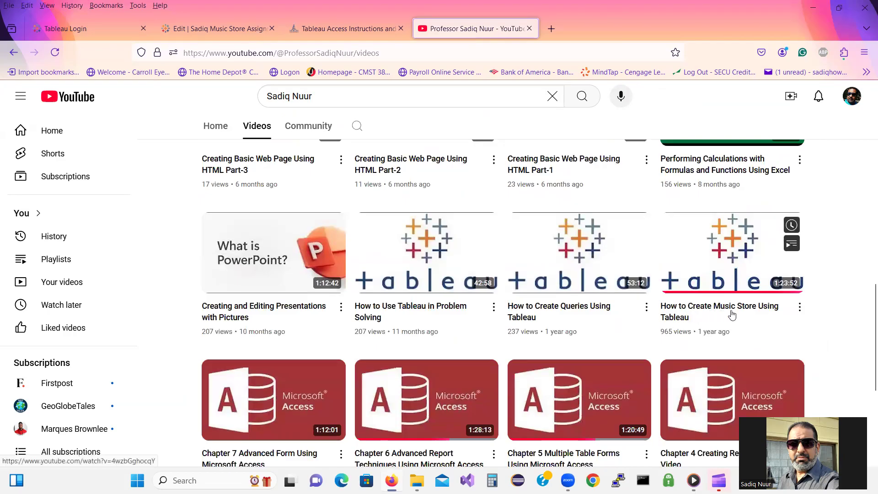
click(719, 240)
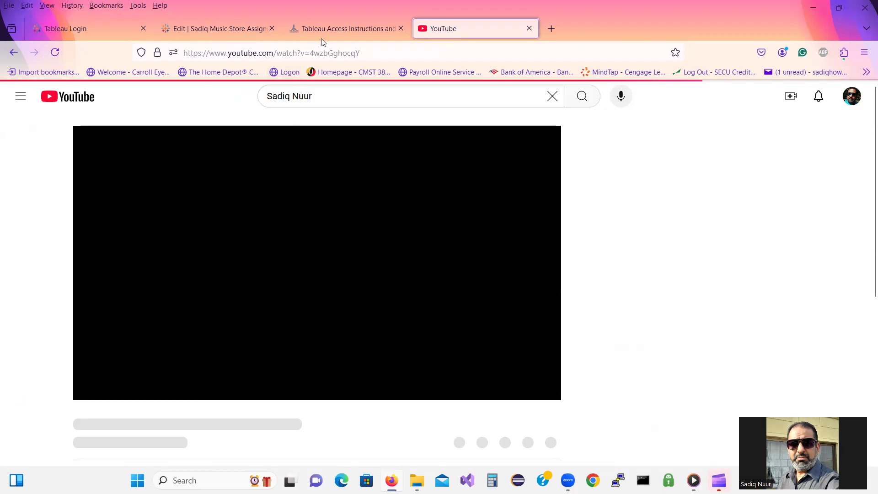
click(335, 26)
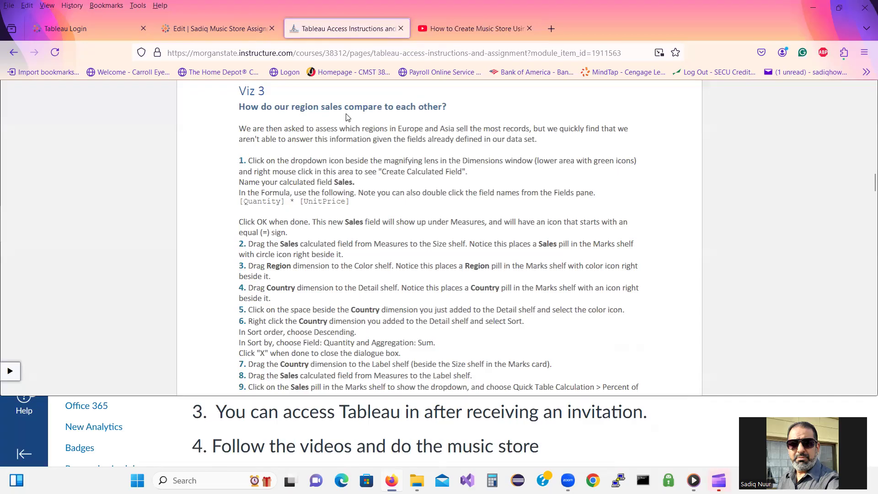
Return to the "How to Create Music Store Using Tableau" video, reload its page and try viewing it full screen
click(206, 28)
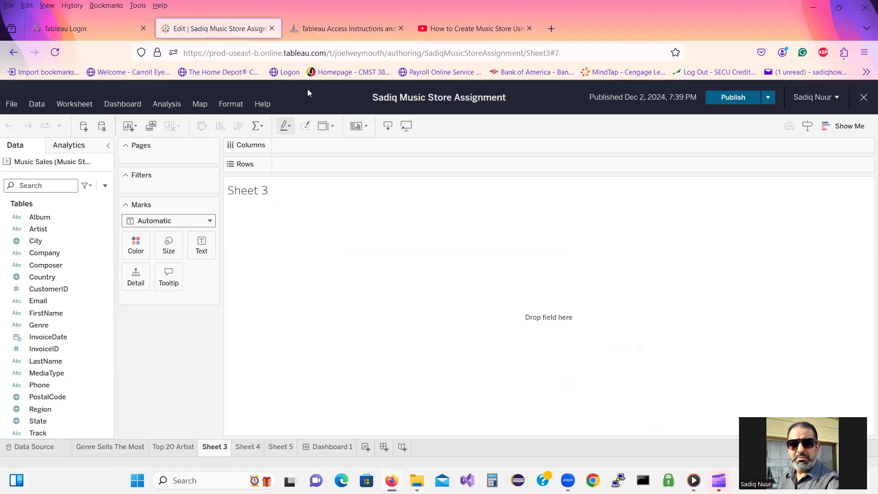
click(352, 29)
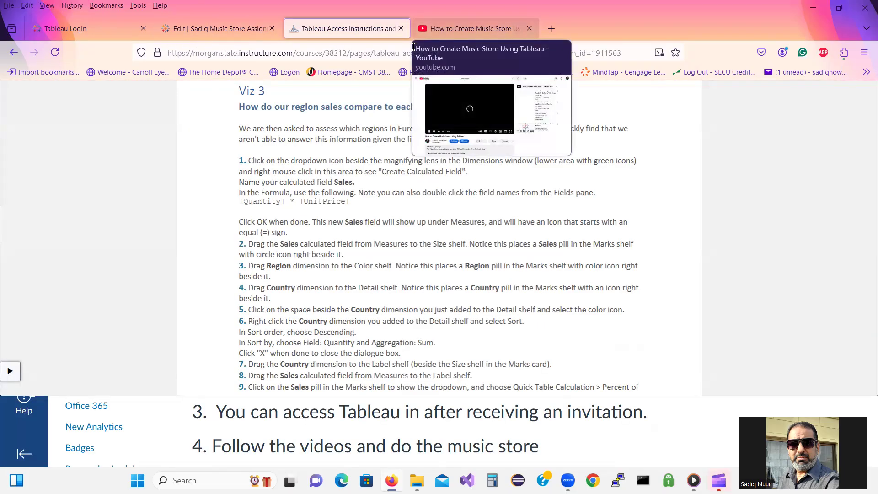
click(428, 29)
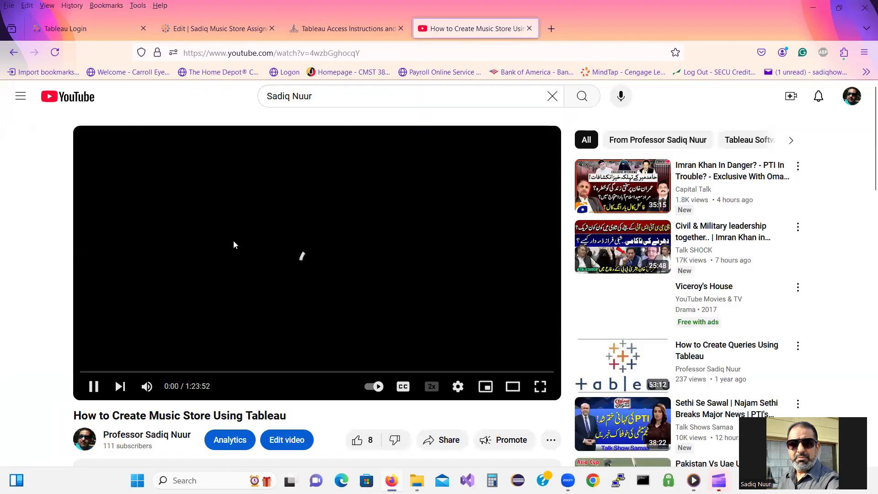
click(55, 52)
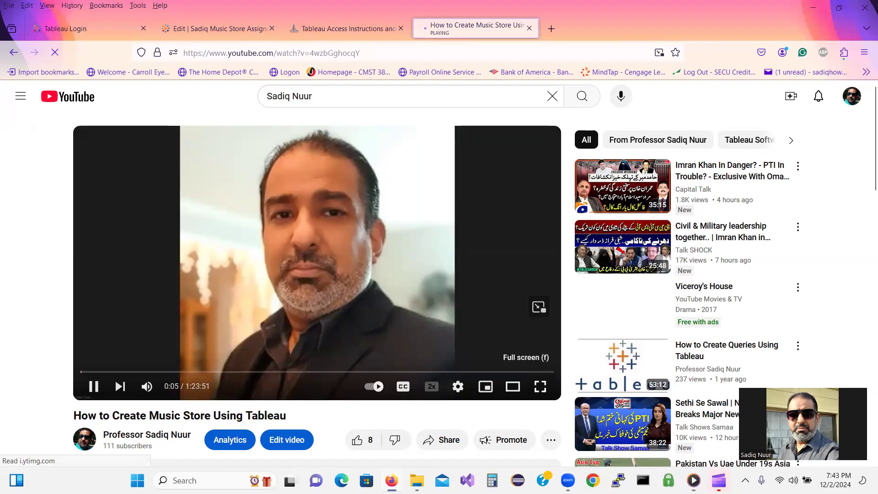
click(540, 386)
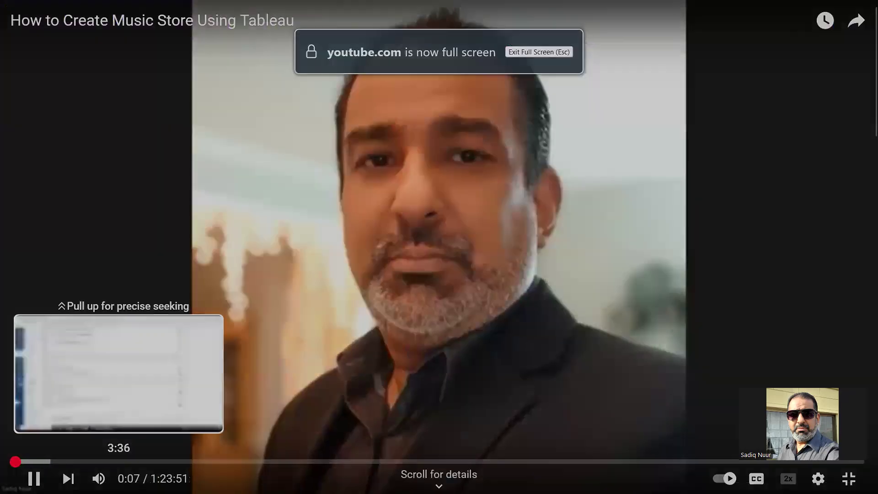
key(Escape)
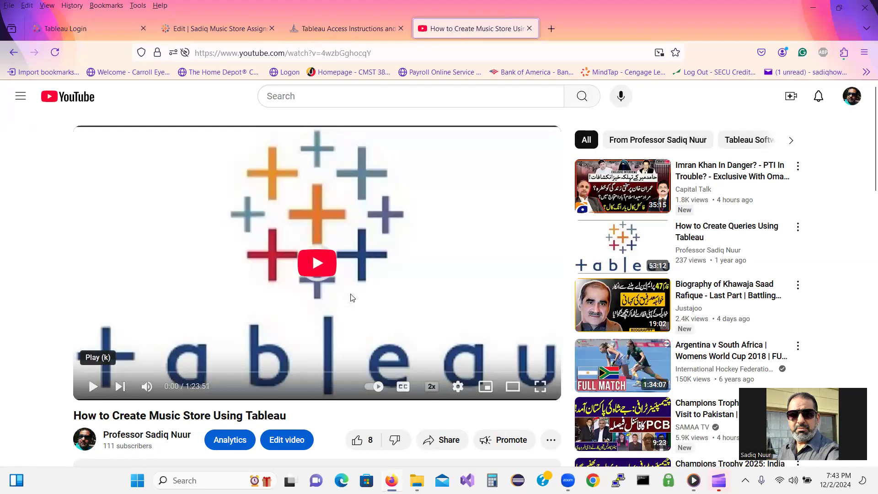
Play the tutorial video full screen from 10:11, go back to 6:52 and pause it there
click(203, 322)
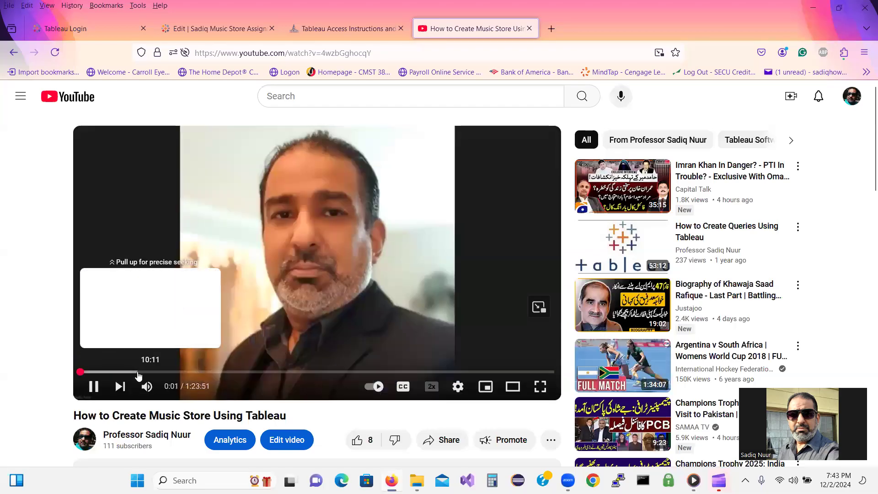
click(138, 372)
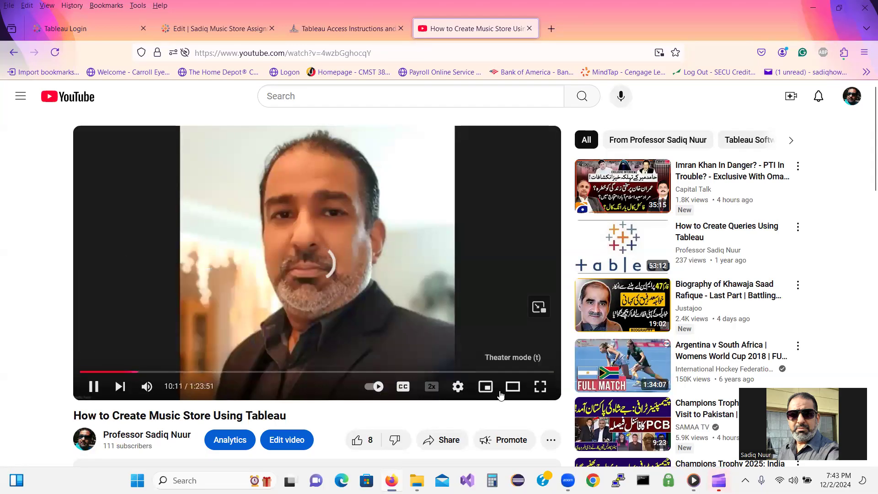
click(540, 386)
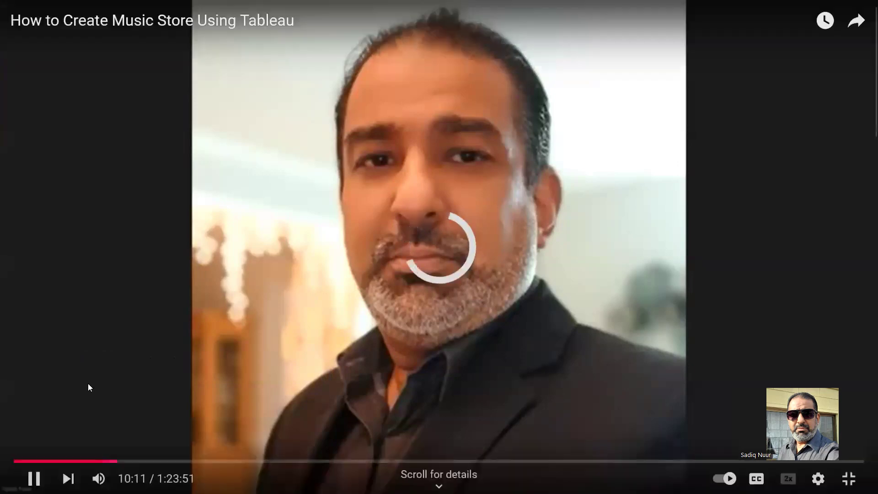
drag(78, 461, 85, 462)
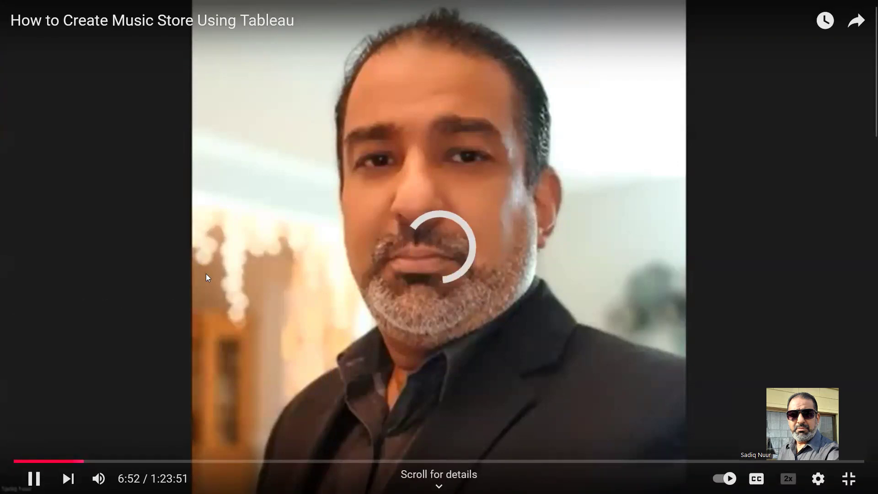
click(232, 278)
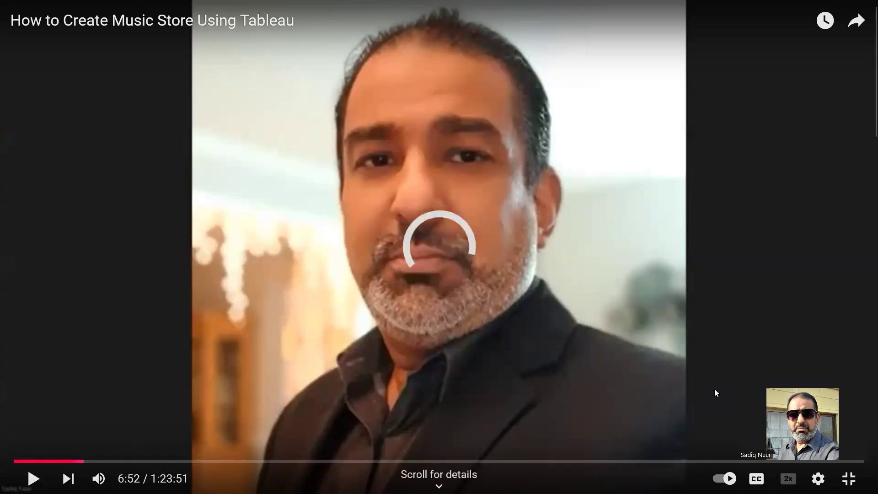
key(c)
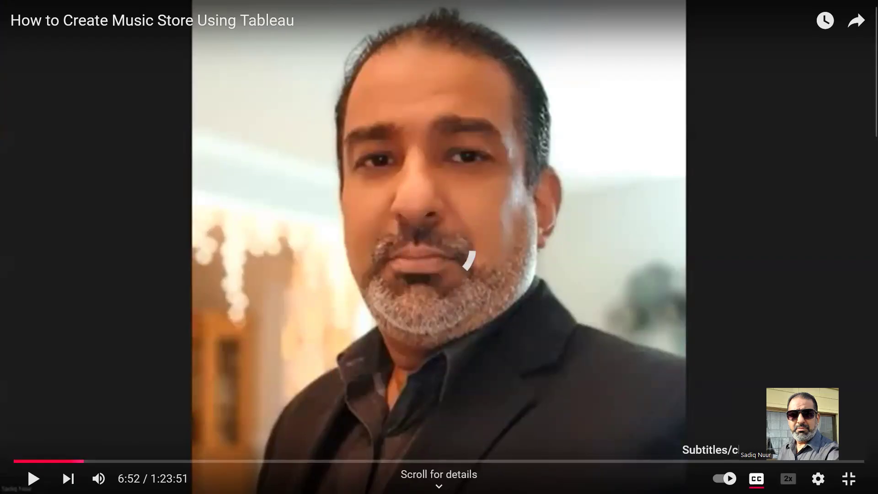
click(757, 479)
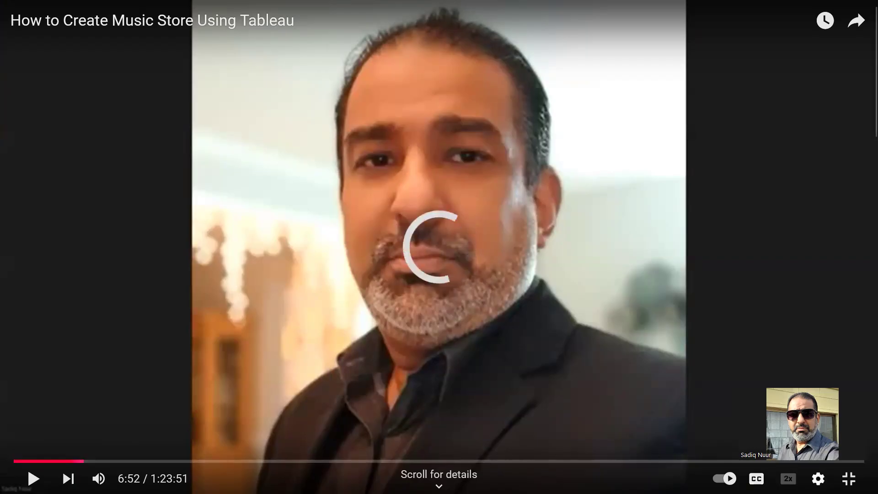
Try to set the video quality to 1080p, leave full screen and reload the video page
click(818, 478)
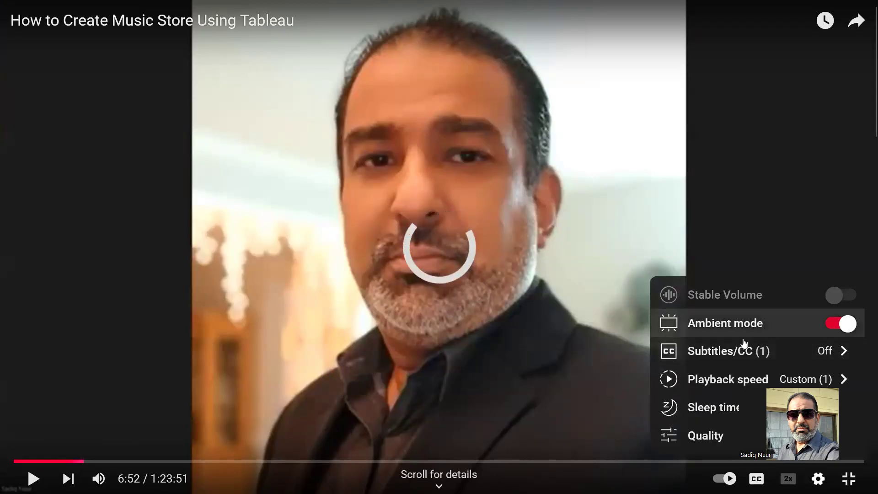
click(701, 436)
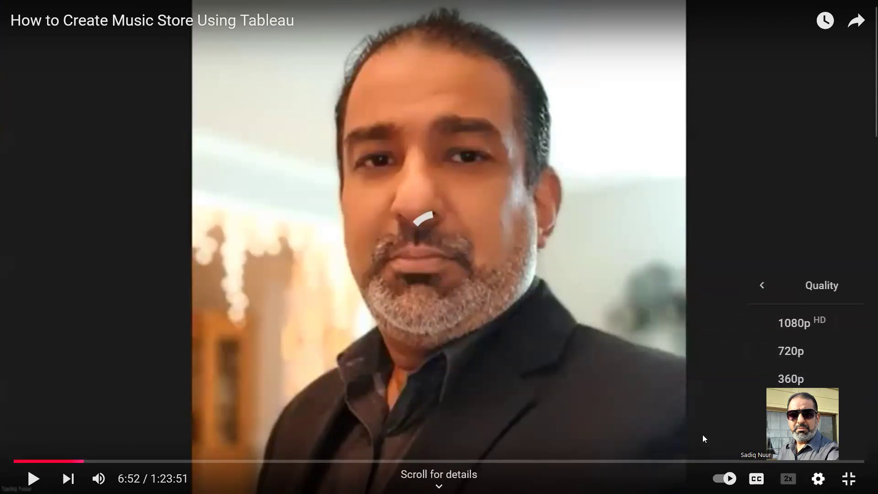
click(750, 321)
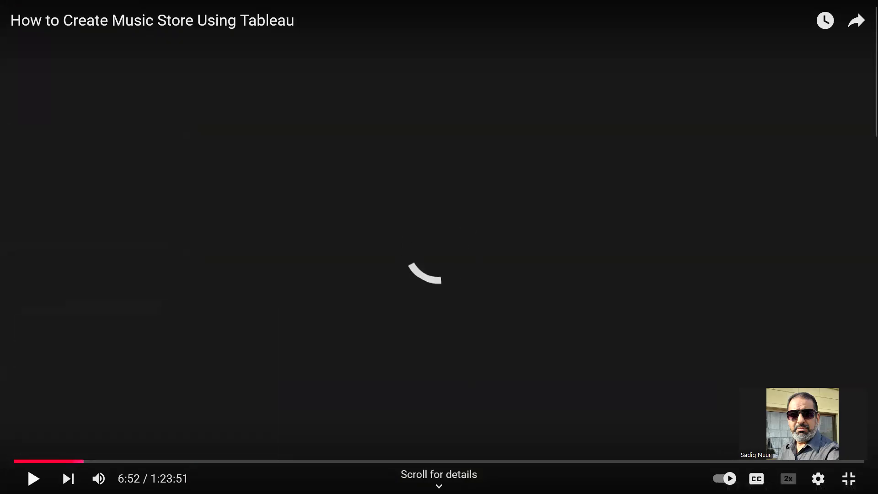
key(space)
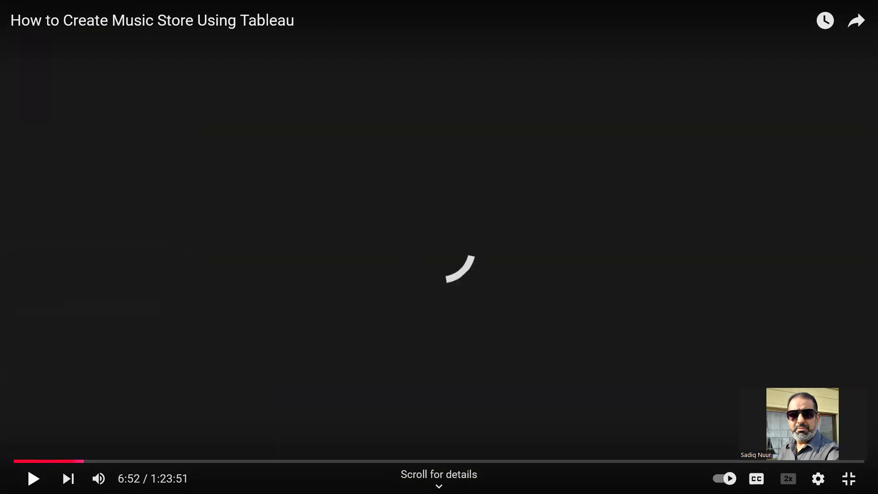
key(Escape)
key(space)
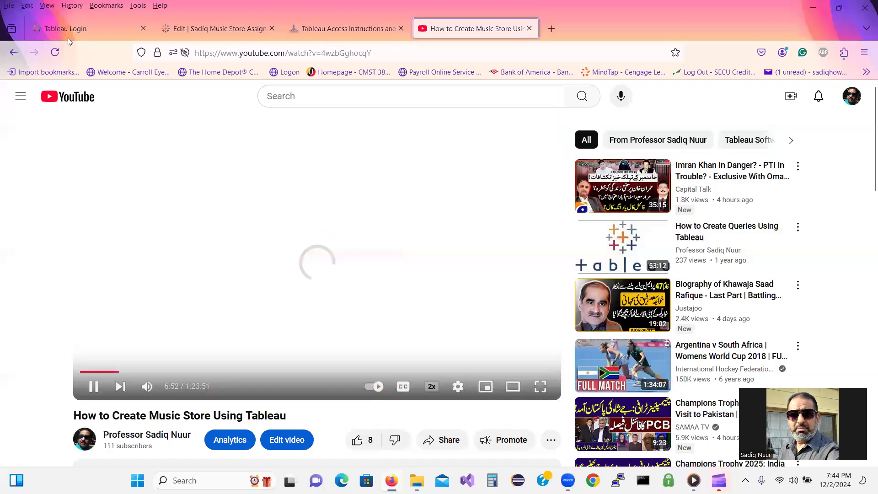
click(55, 54)
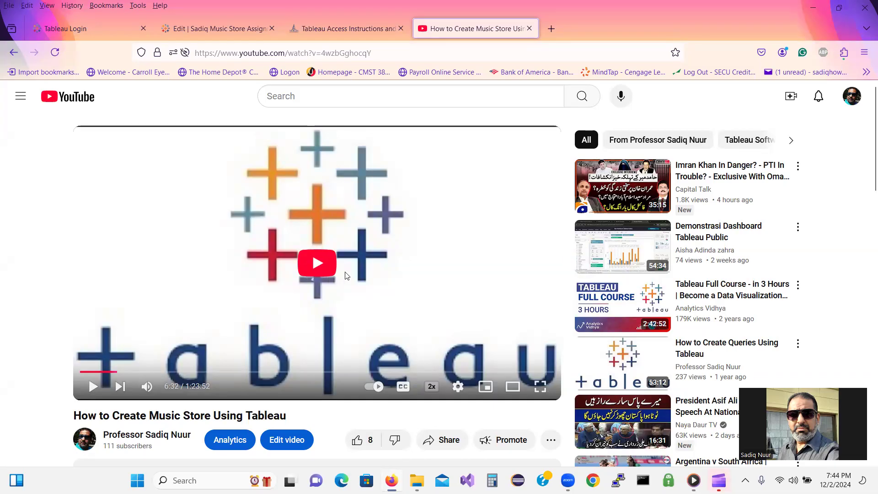
Play the reloaded tutorial video full screen with its quality set to 1080p
click(318, 269)
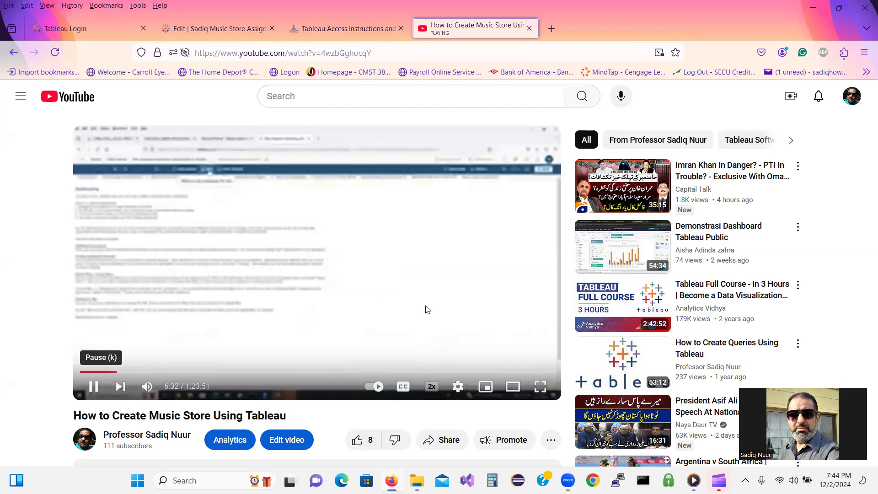
click(539, 387)
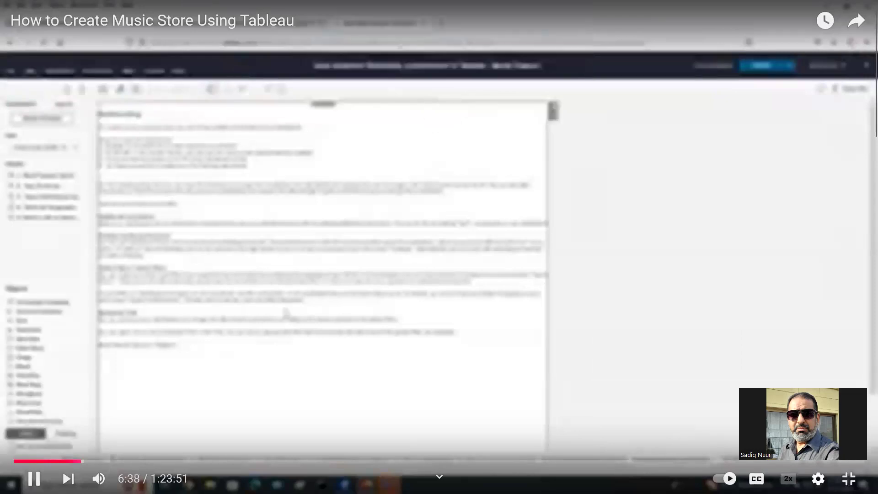
click(818, 478)
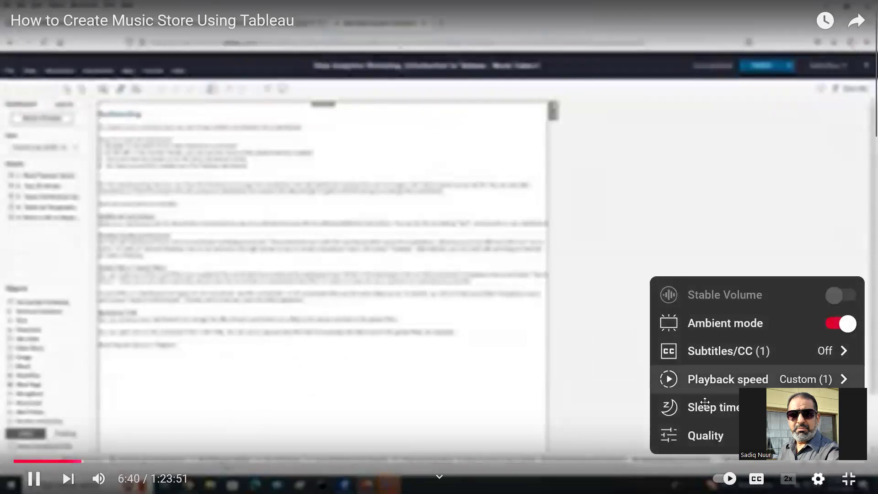
click(690, 430)
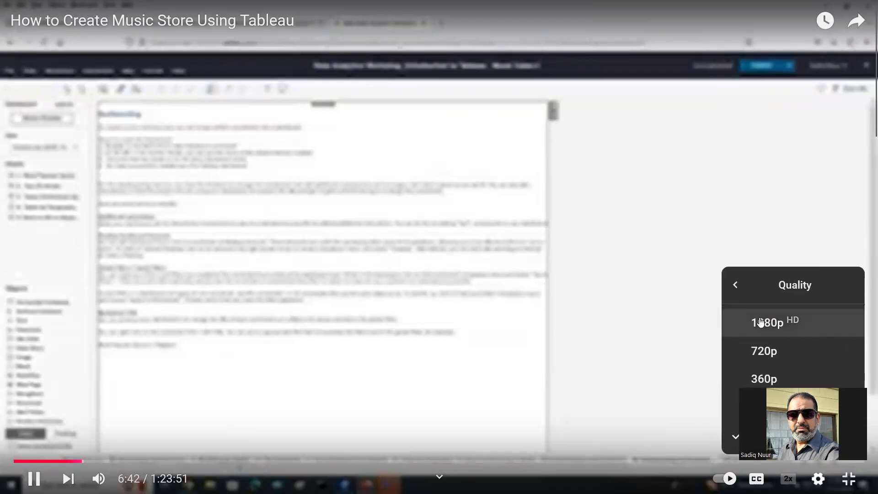
click(760, 322)
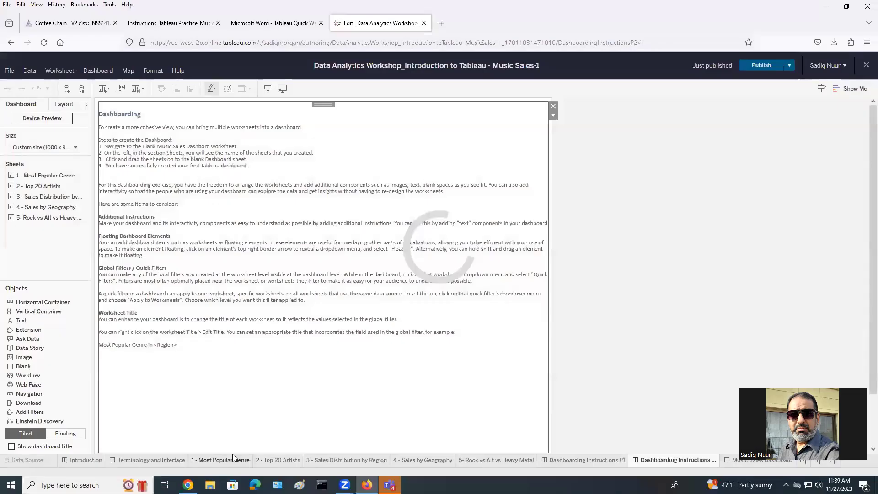
Skim the tutorial video at about 9, 20 and 31 minutes, then examine the Sales Distribution by Region section around 38:49
mouse_move(187, 160)
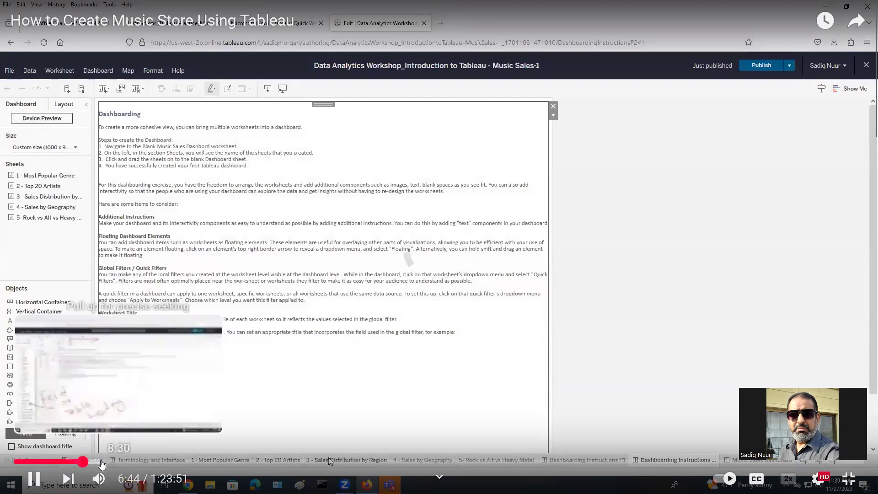
click(108, 461)
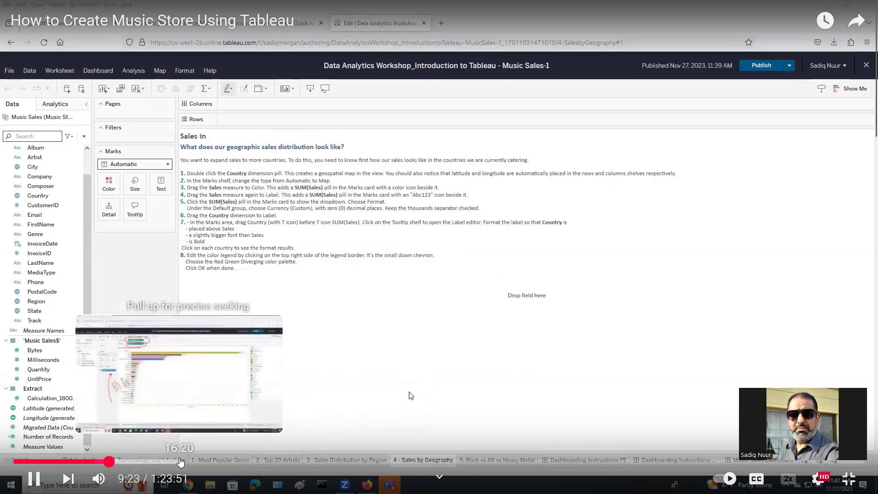
click(218, 462)
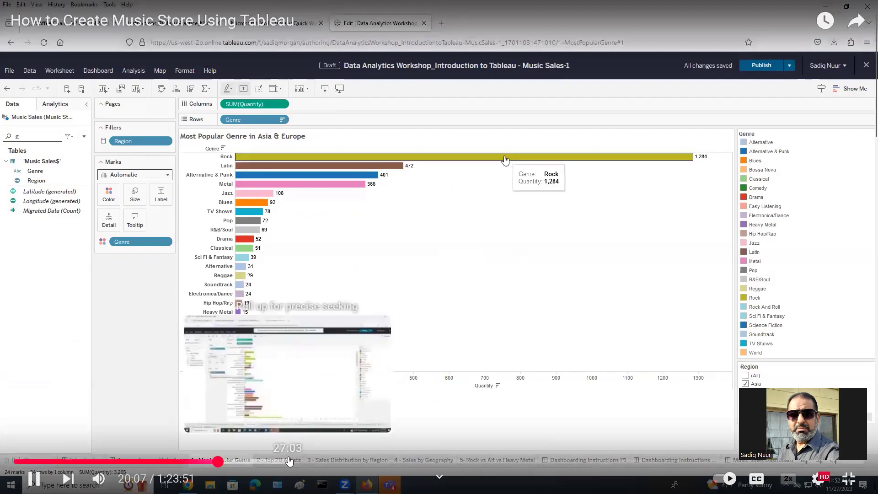
click(329, 462)
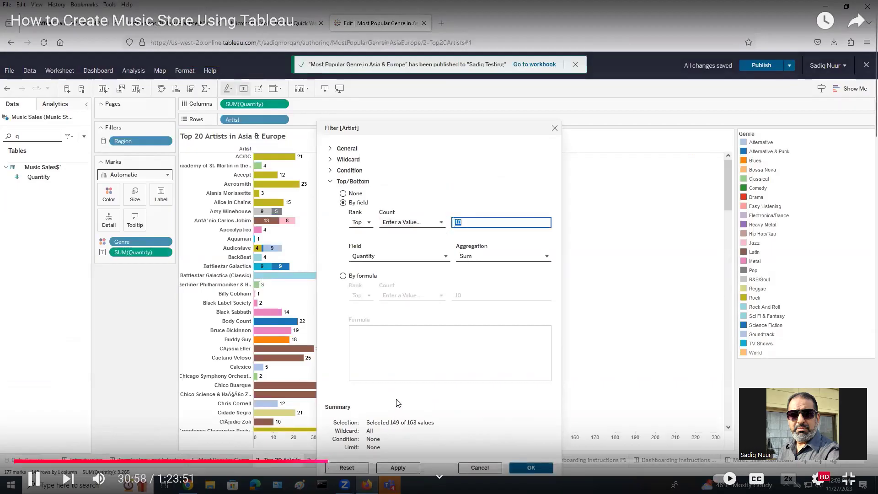
click(405, 460)
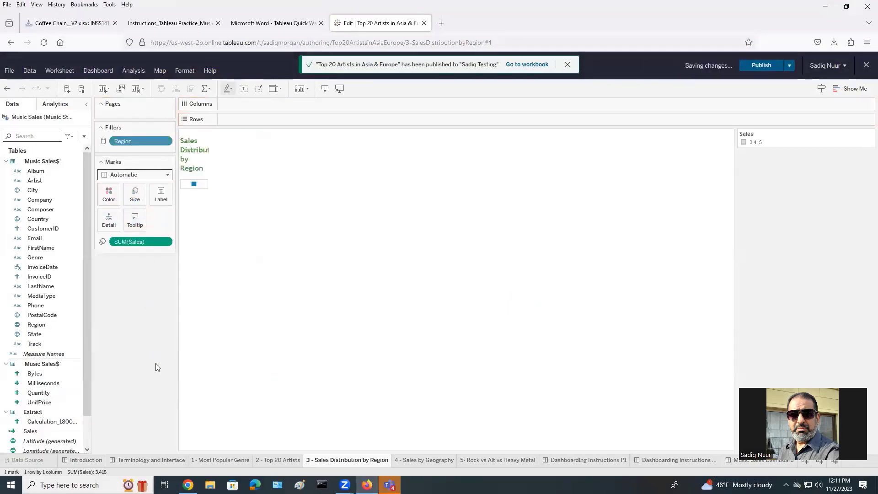
mouse_move(519, 344)
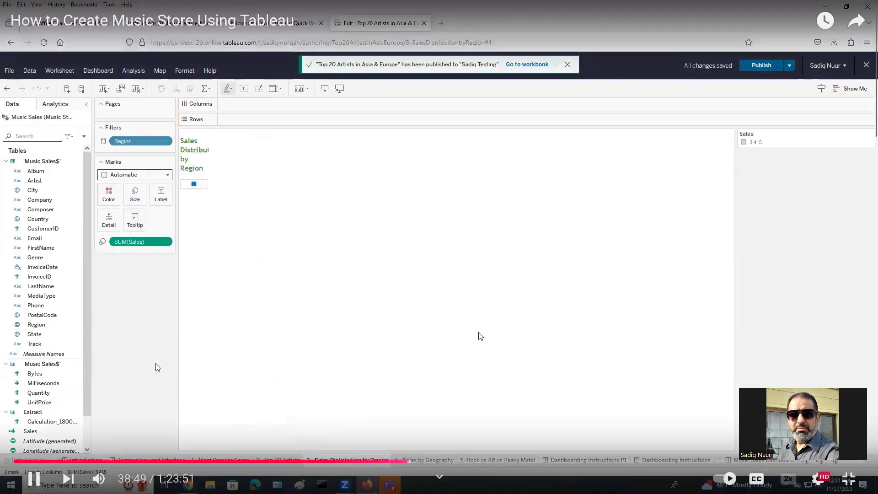
drag(409, 462, 408, 462)
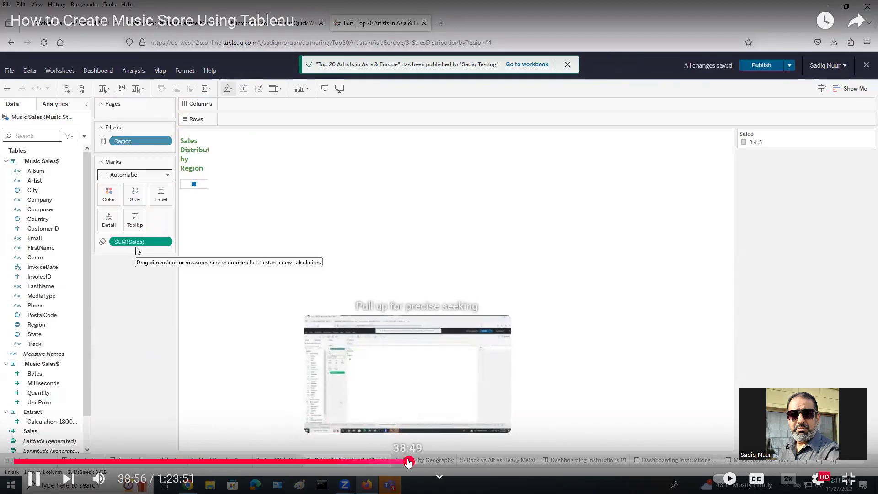
drag(409, 462, 409, 463)
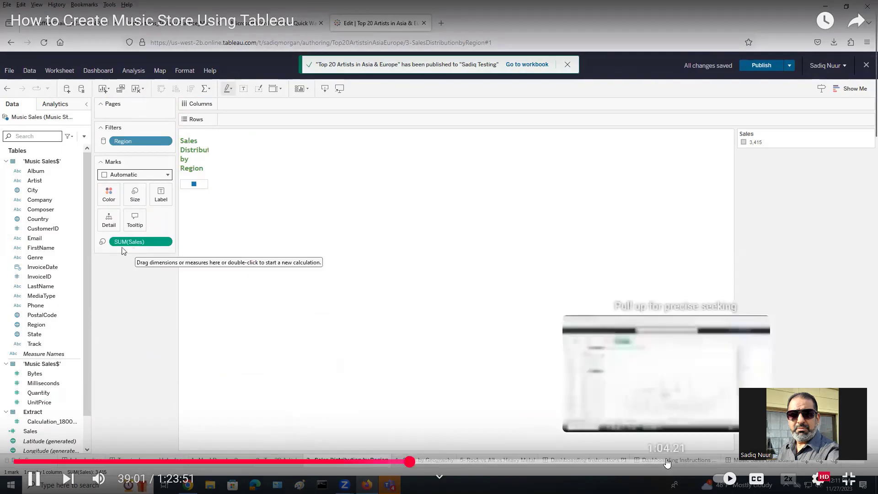
Skim the tutorial video's Rock vs Alternative vs Heavy Metal section from 1:04:20 and its closing part near 1:18:11
click(666, 462)
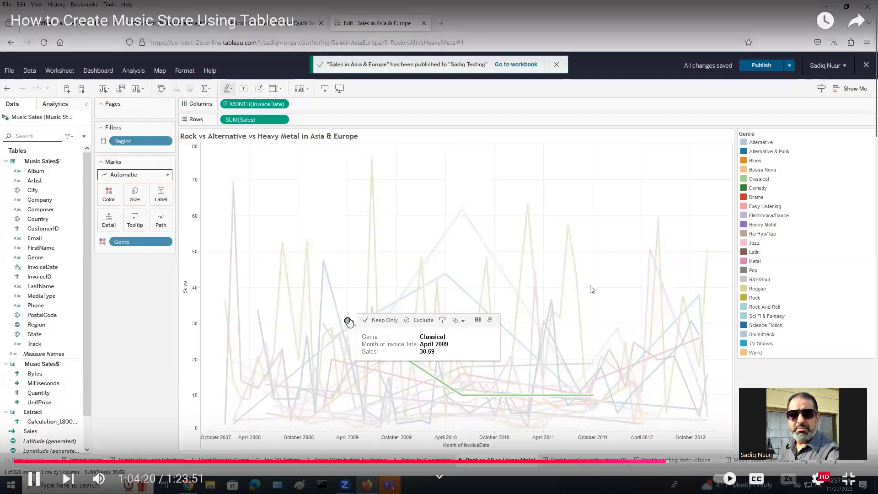
click(717, 461)
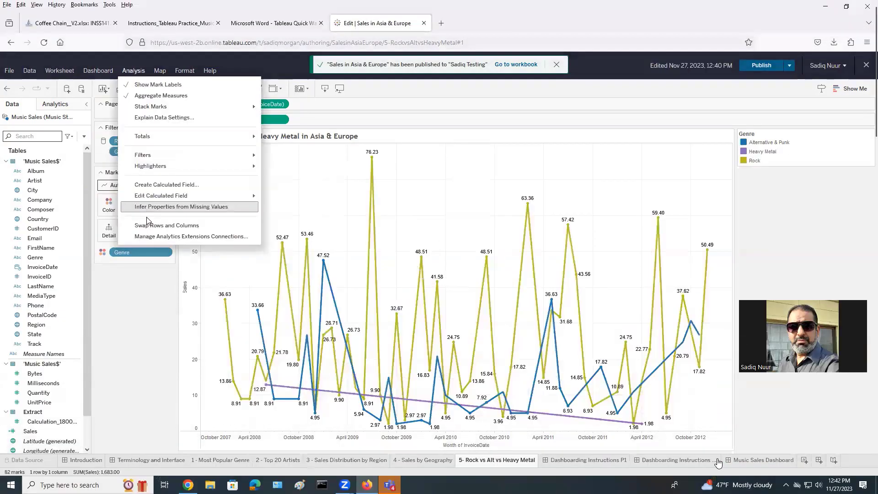
click(806, 461)
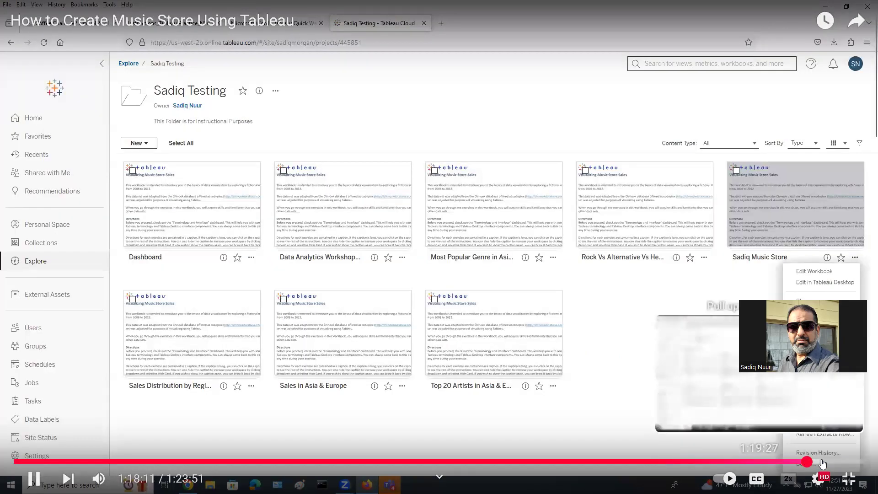
Skim the tutorial video's closing part from about 1:19:27 to 1:22:11, examining how the Music Sales Dashboard is assembled, and leave full screen
click(821, 462)
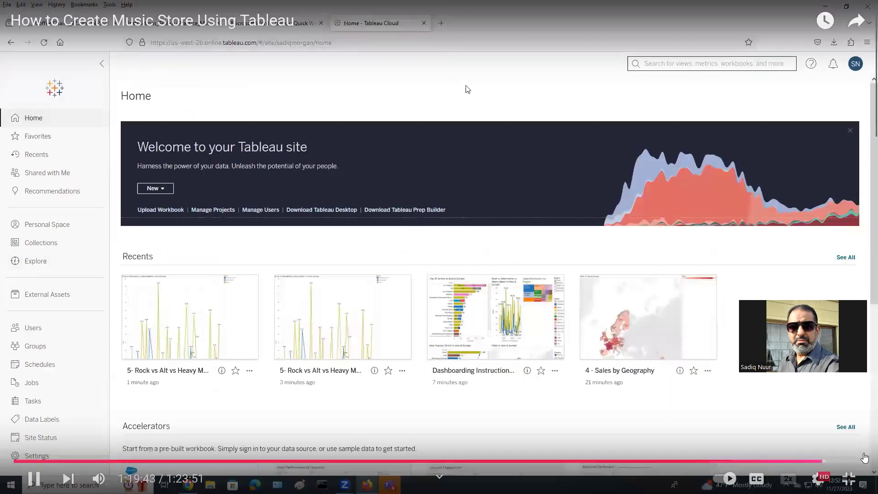
click(839, 462)
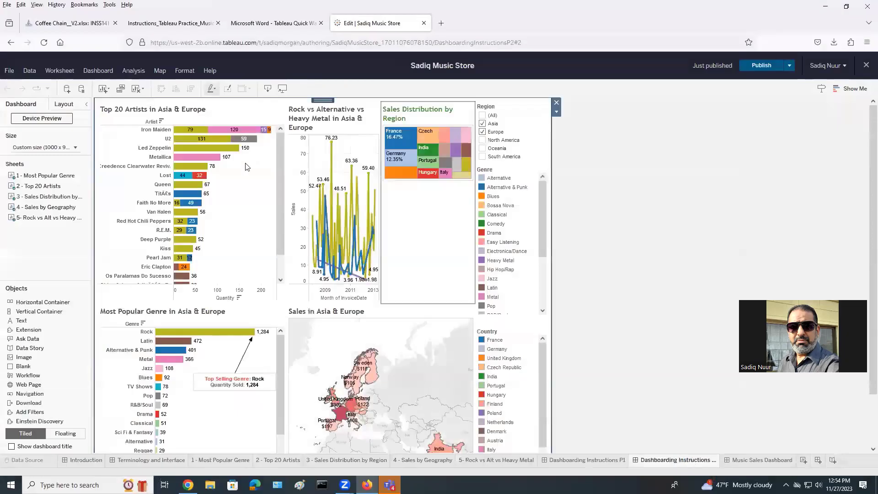
click(758, 460)
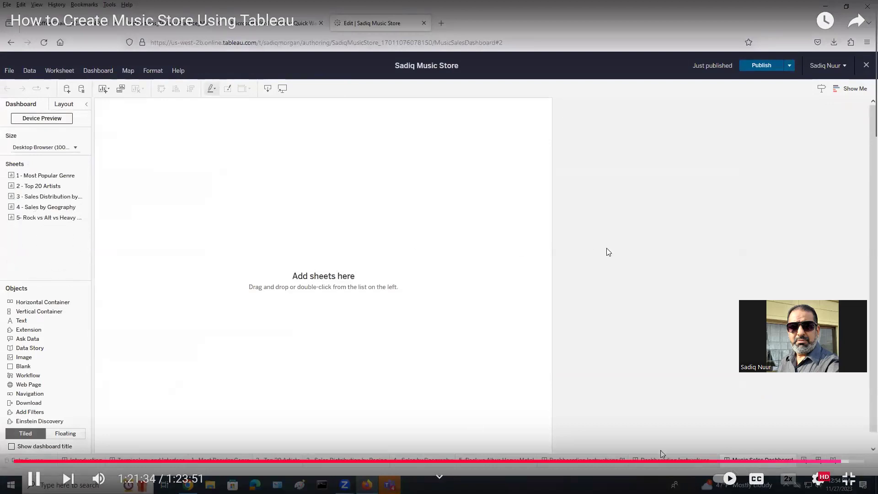
drag(36, 179, 141, 140)
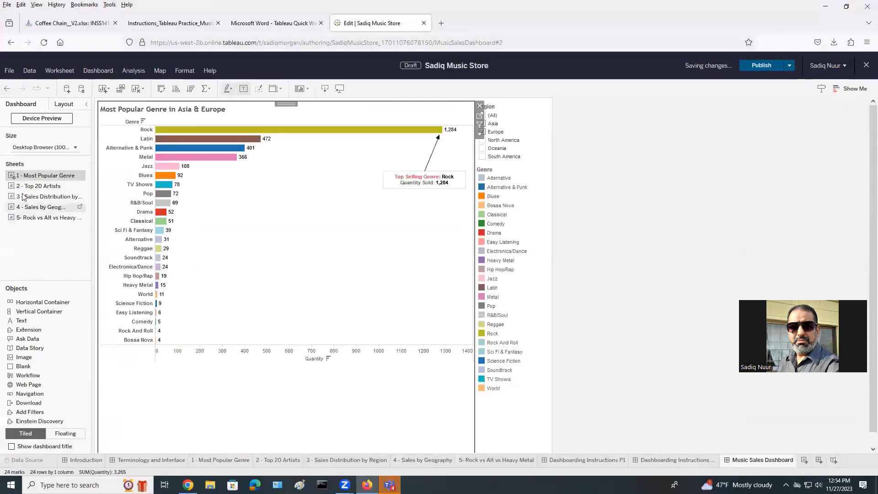
drag(77, 188, 358, 177)
drag(453, 156, 152, 391)
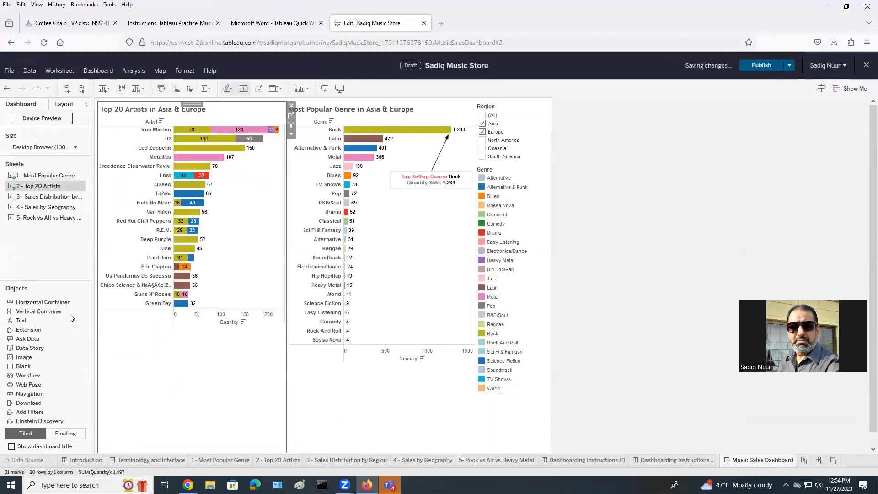
drag(58, 220, 154, 385)
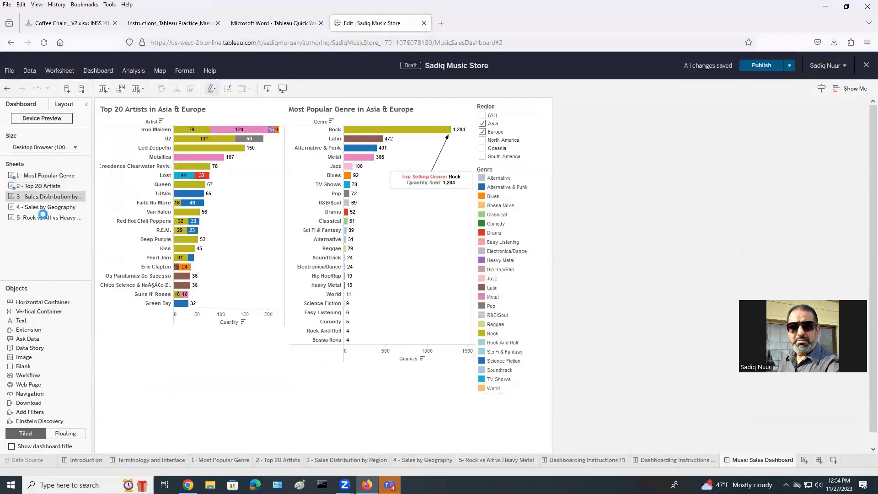
drag(337, 358, 347, 375)
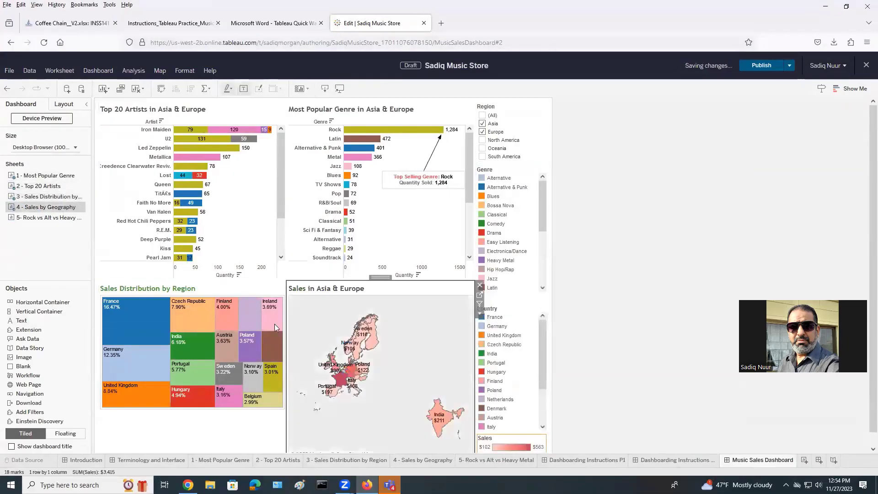
drag(227, 219, 468, 228)
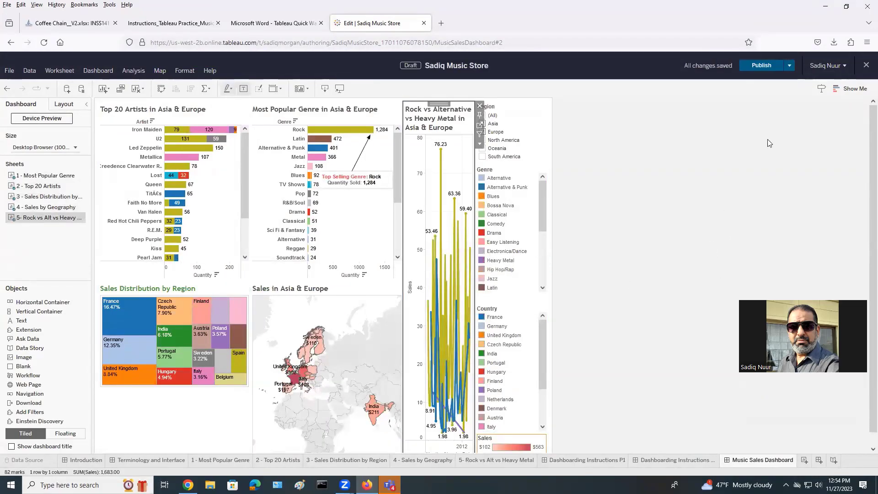
click(790, 66)
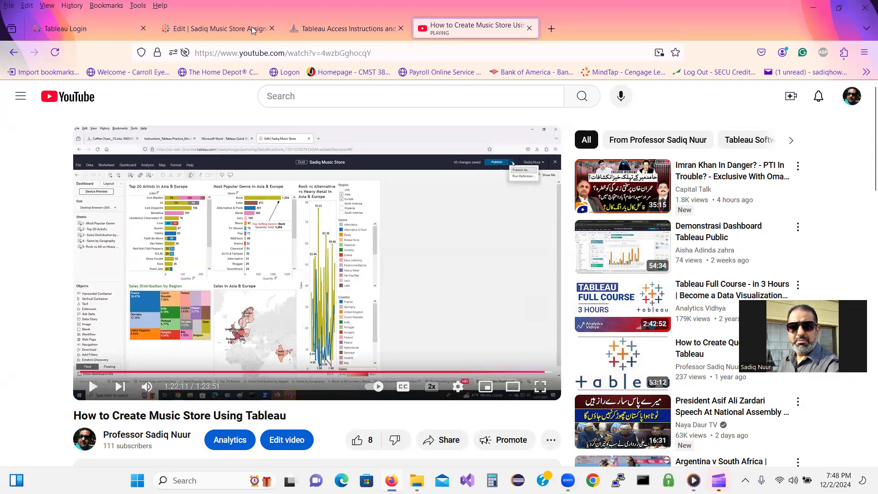
On Dashboard 1 of the Tableau workbook, place Genre Sells The Most and Top 20 Artist side by side, with Sheet 3 below the genre chart
click(207, 35)
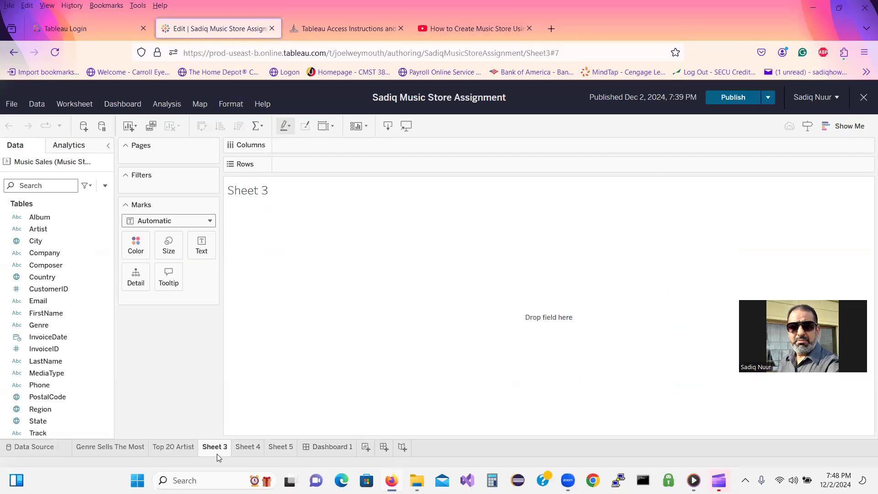
click(322, 447)
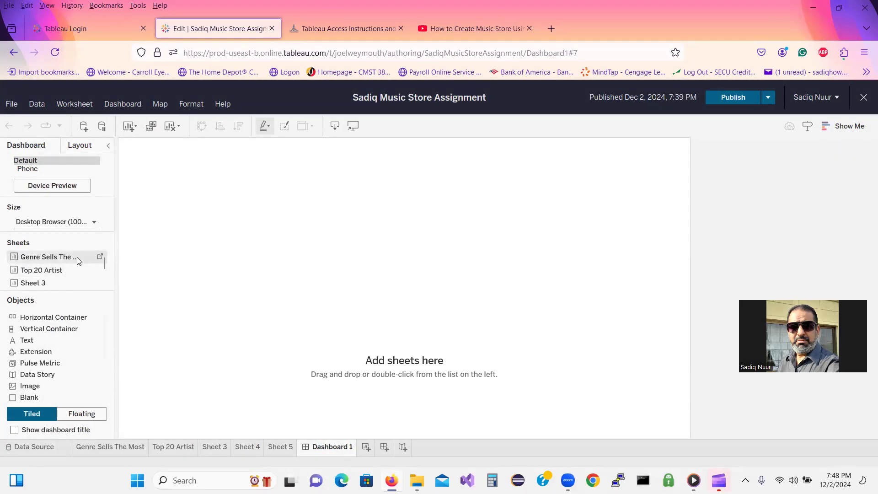
drag(104, 262, 201, 198)
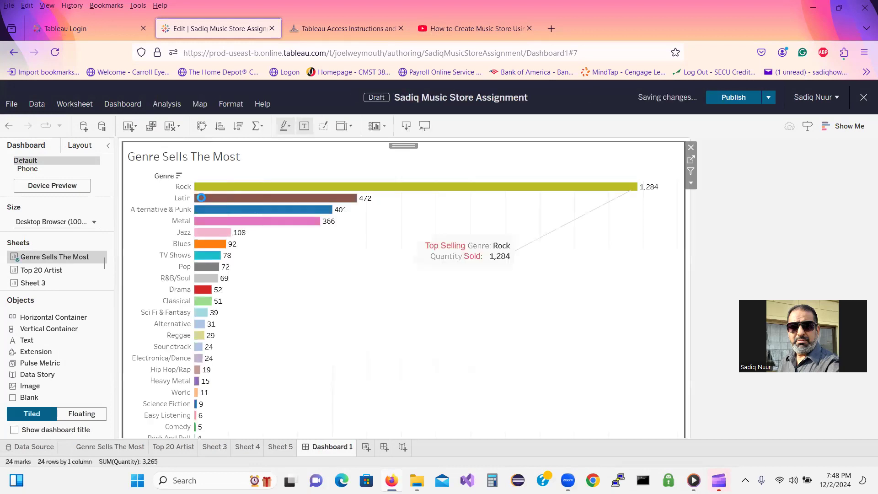
drag(47, 272, 663, 240)
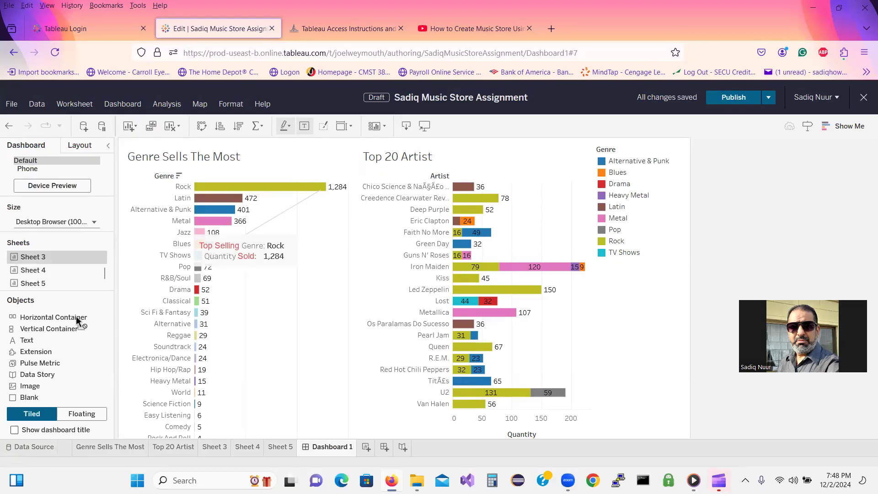
drag(51, 256, 220, 422)
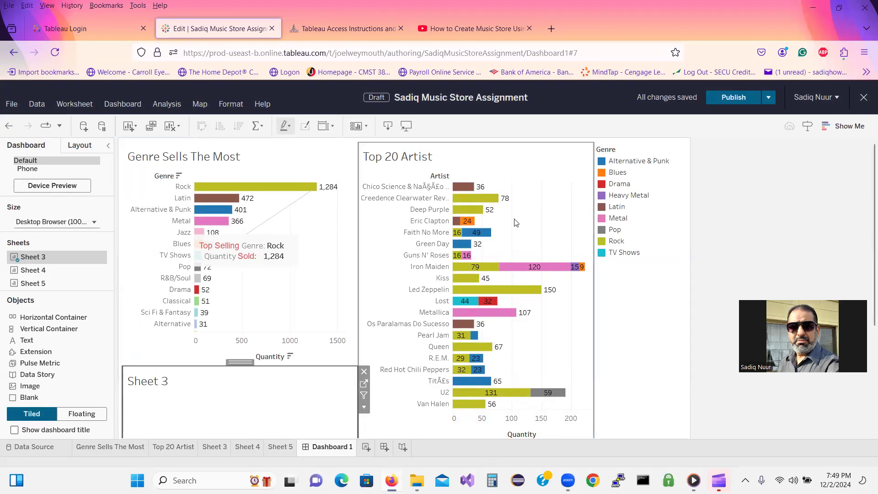
Publish the music store workbook and download a copy of it as a Tableau Workbook file
click(734, 97)
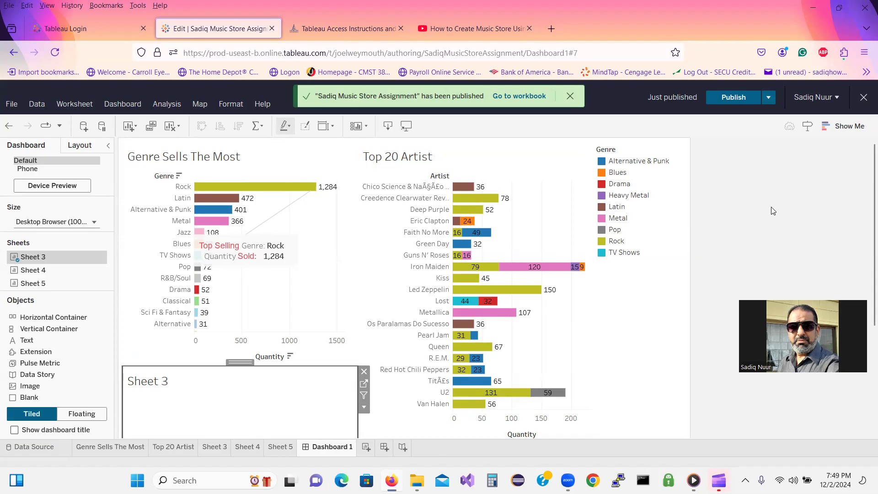
click(388, 133)
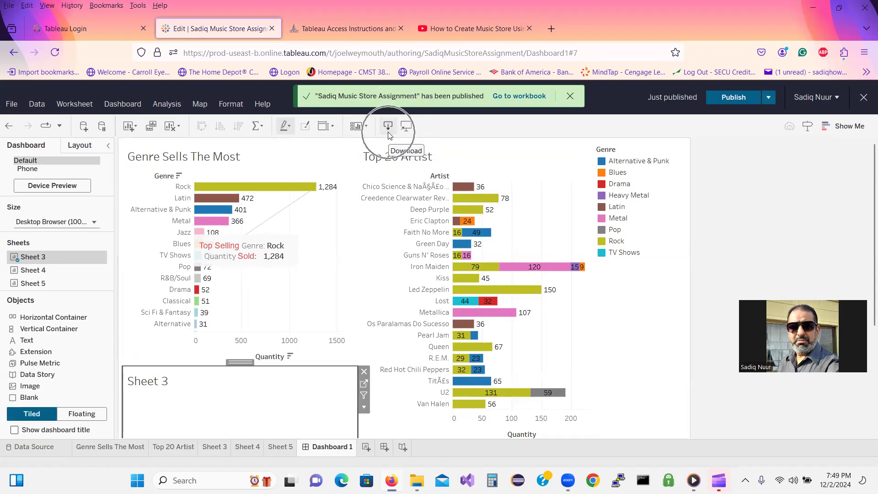
key(ctrl)
key(ctrl)
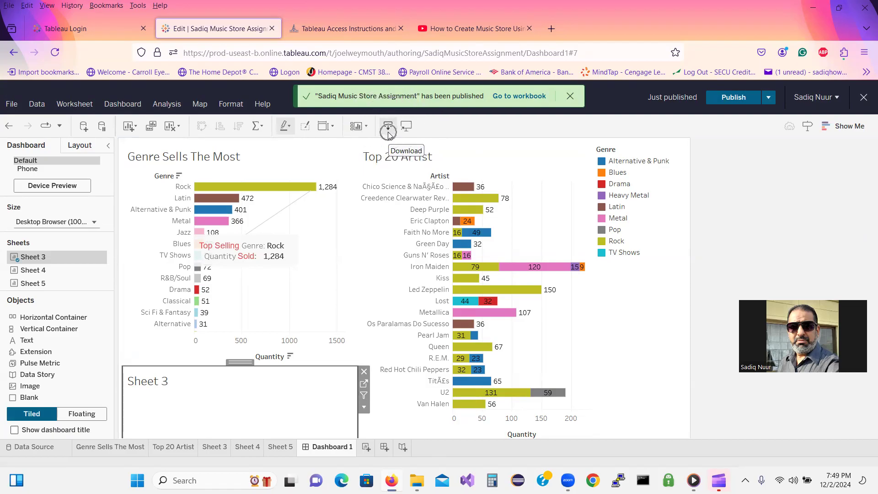
key(ctrl)
key(ctrl)
click(387, 132)
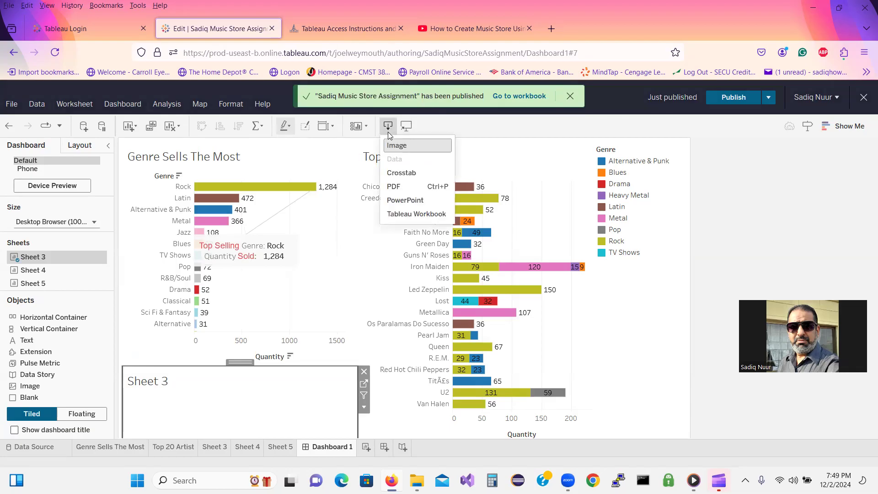
click(409, 214)
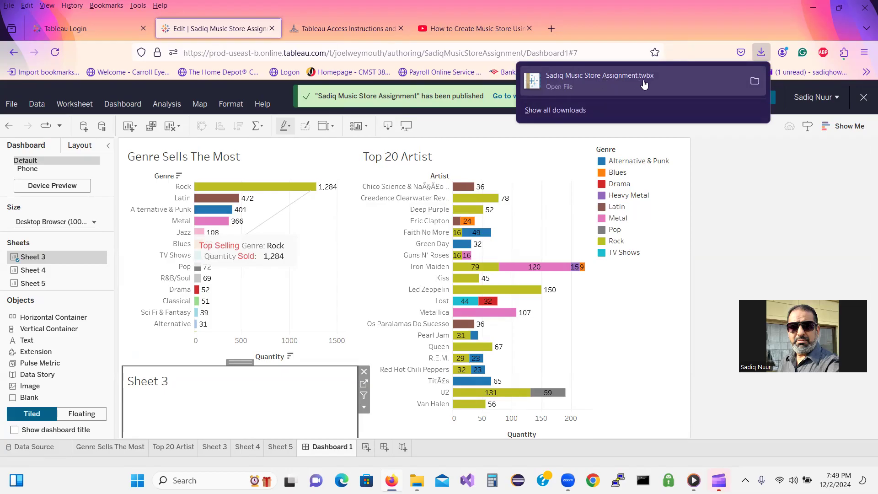
click(725, 179)
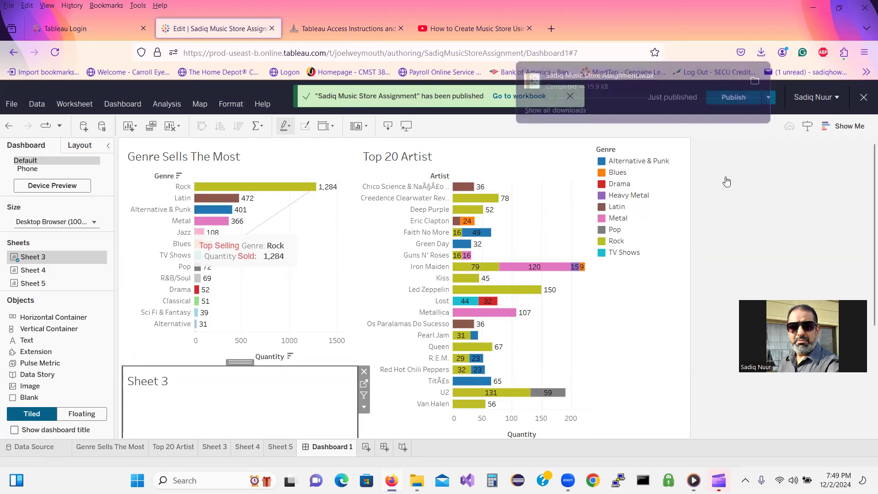
click(570, 95)
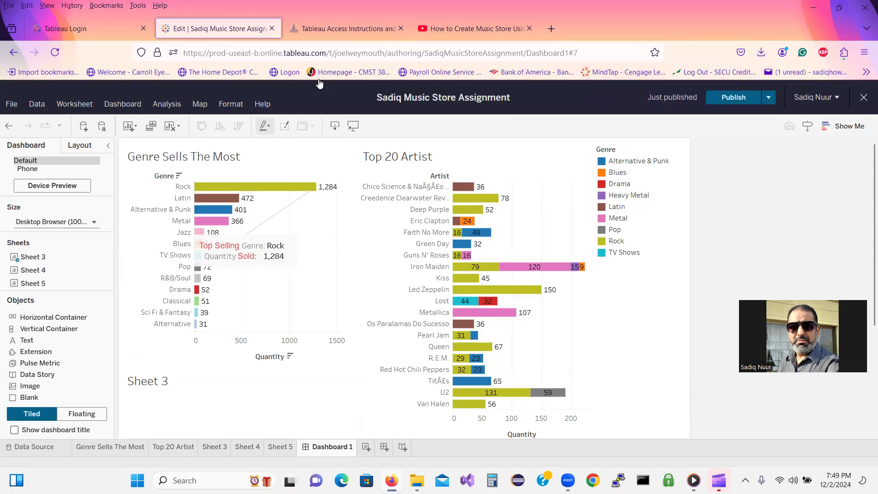
Close the workbook editor and review the published workbook in the DEMO project and the parent INSS-141 Monday Class project
click(12, 105)
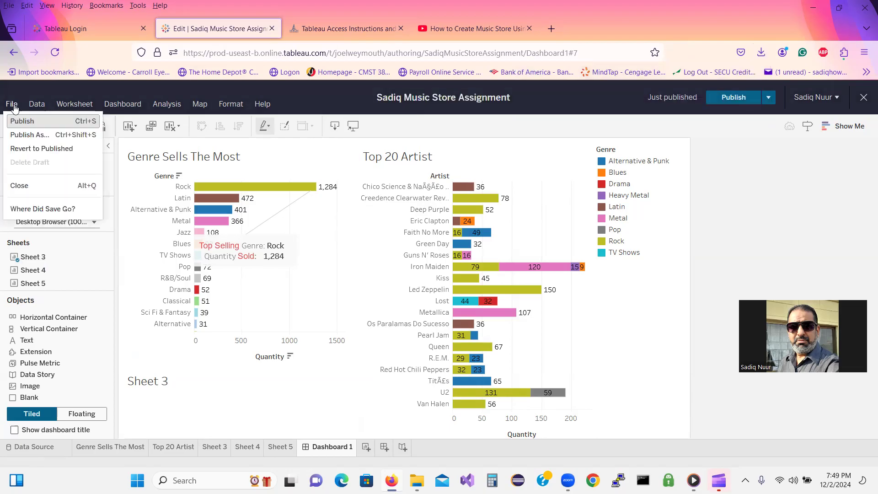
click(21, 185)
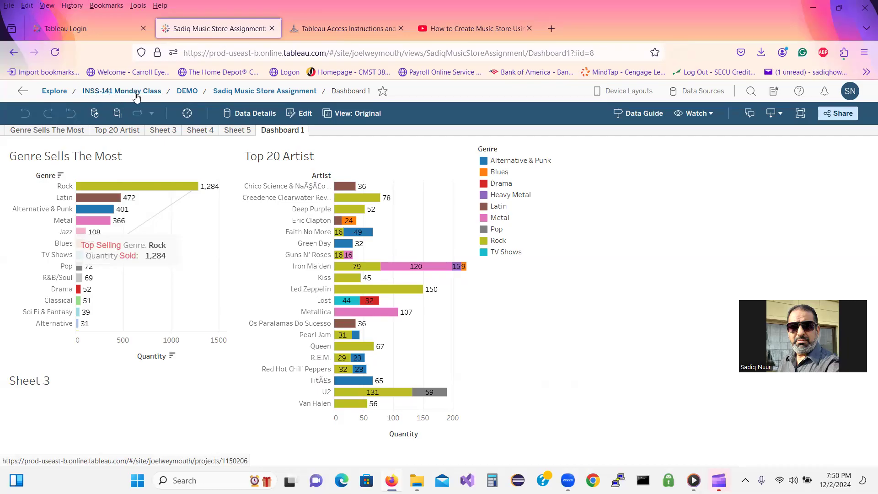
click(191, 91)
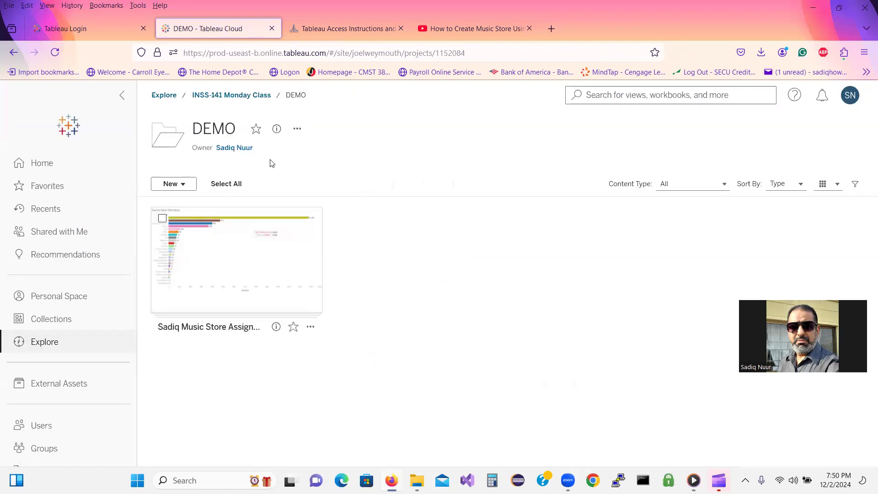
click(246, 264)
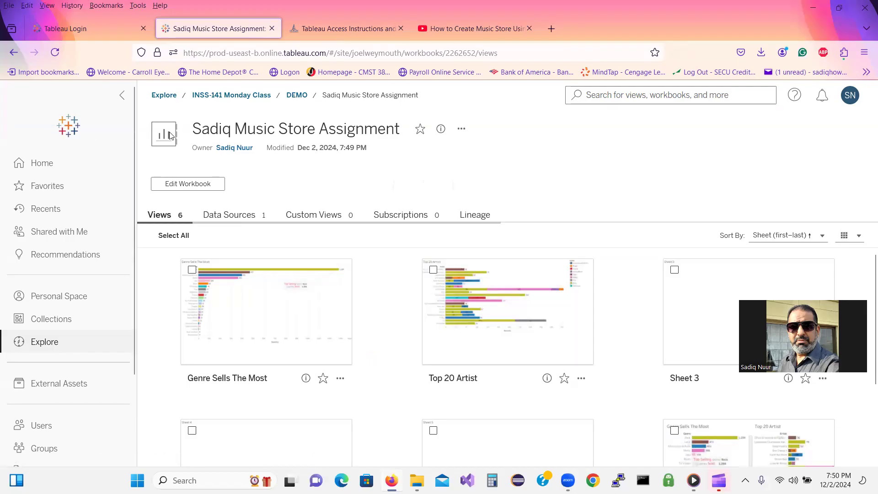
click(232, 96)
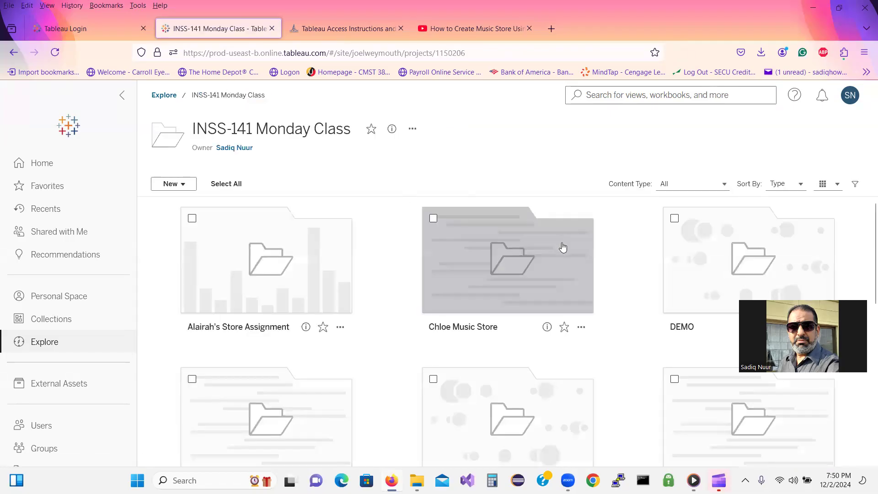
key(ctrl)
key(ctrl)
key(ctrl)
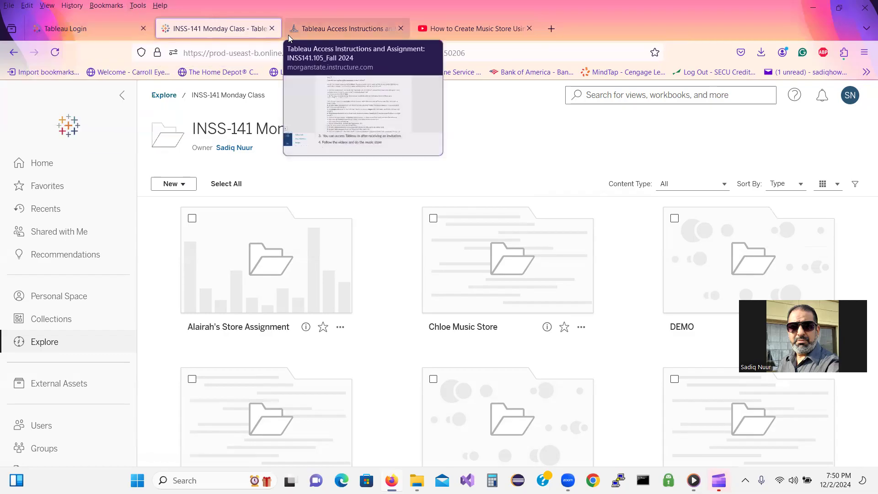
Switch to Canvas and open "Tableau Assignment - Music Store - Upload completed Assignment" from the Week No.15: Mod 15 Tableau module
click(331, 32)
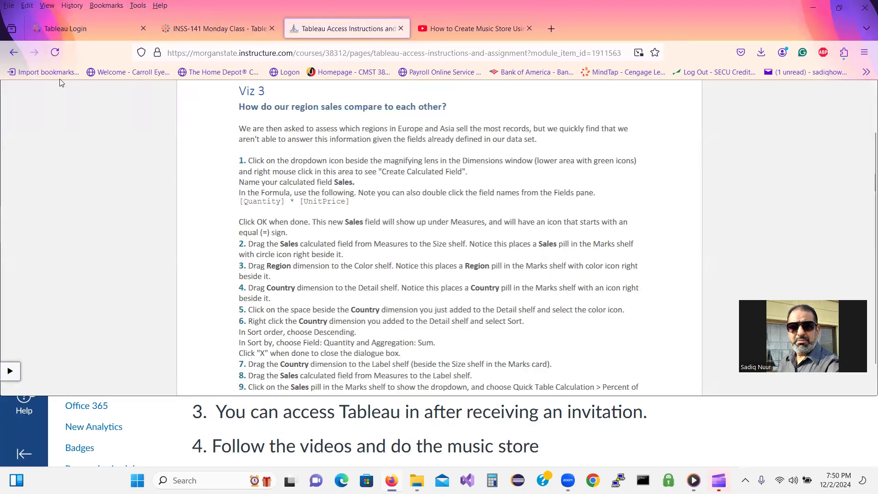
click(14, 53)
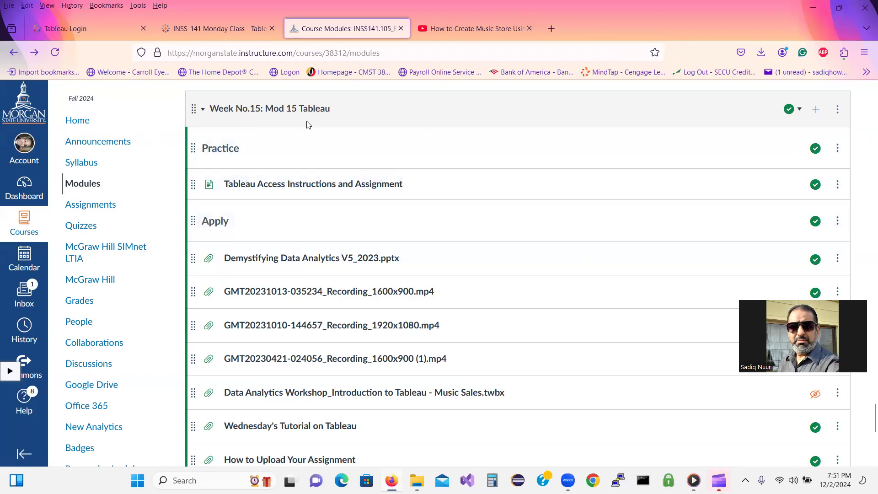
key(ctrl)
drag(867, 420, 868, 438)
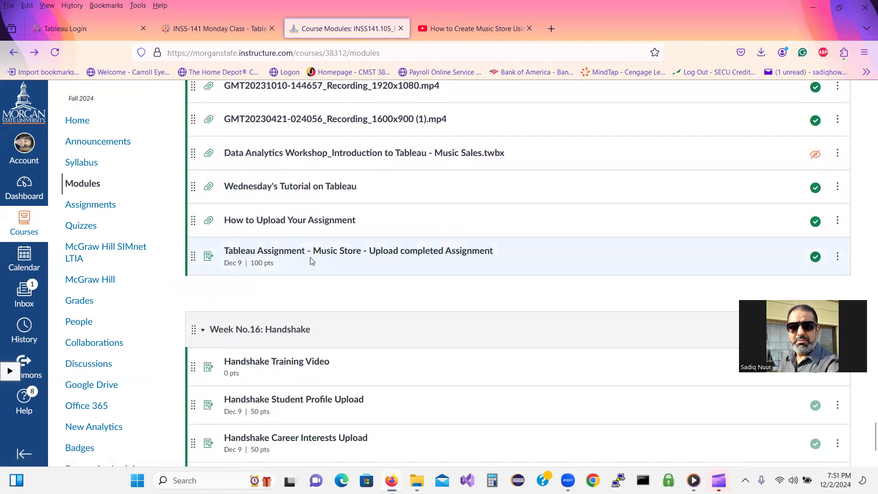
click(382, 253)
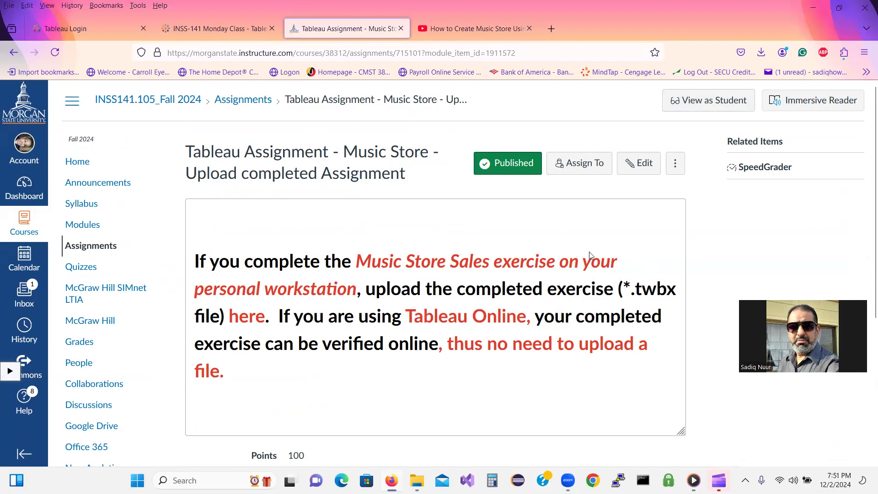
Switch the Music Store assignment page to Student View and bring up its file upload submission area
click(714, 103)
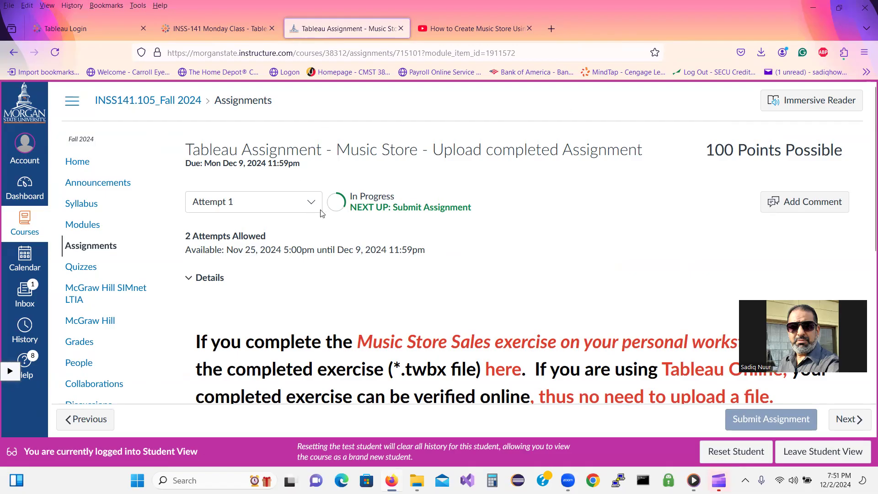
scroll(865, 192, down, 5)
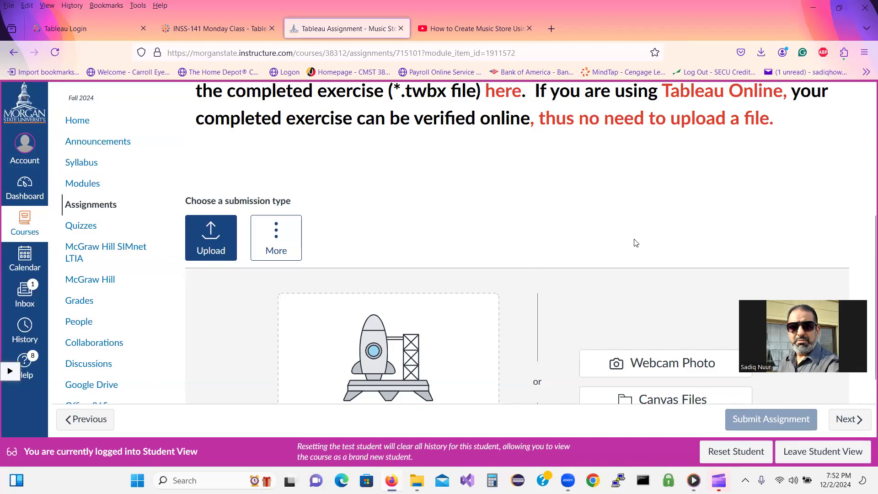
scroll(865, 256, down, 2)
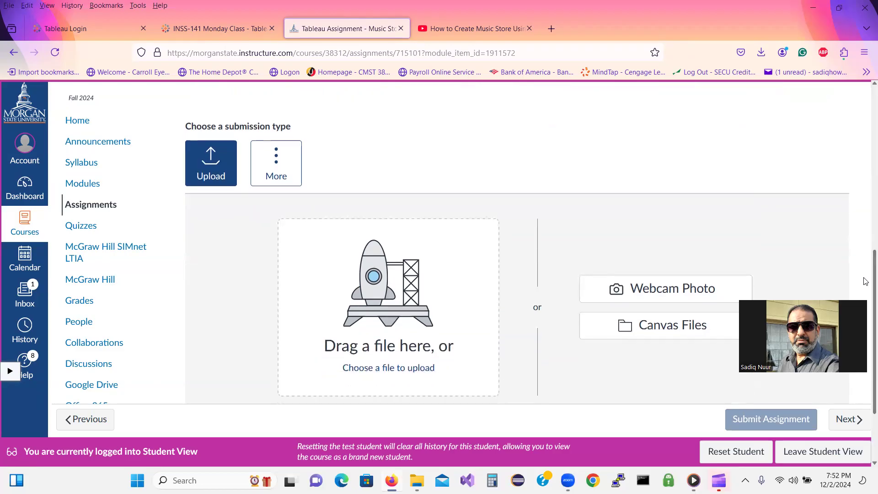
Attach the downloaded Music Store Assignment .twbx workbook from the Downloads folder to the submission
click(401, 325)
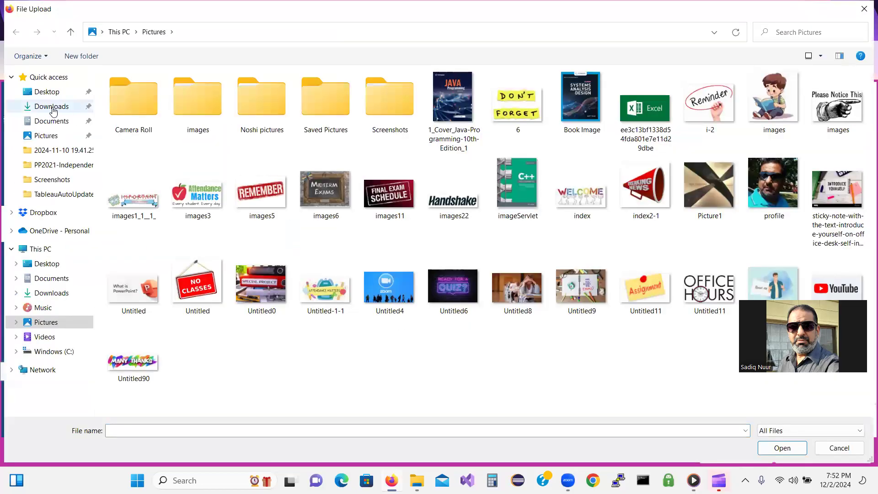
click(66, 109)
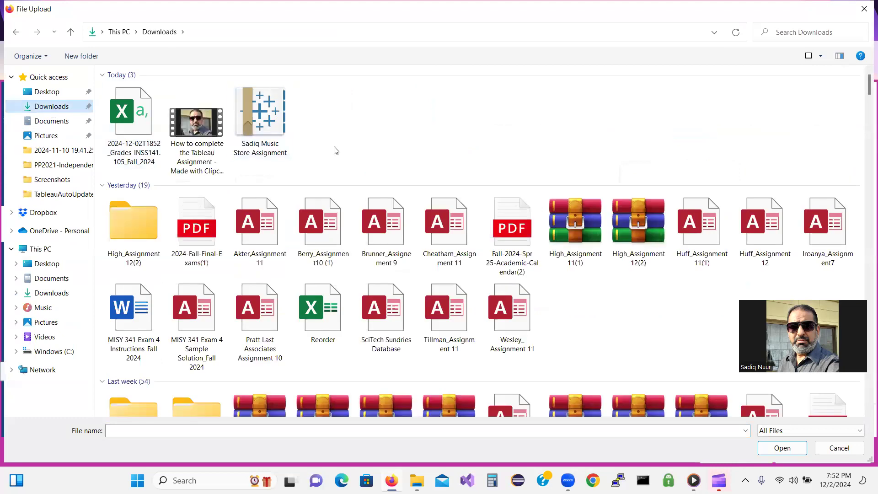
click(304, 120)
click(305, 122)
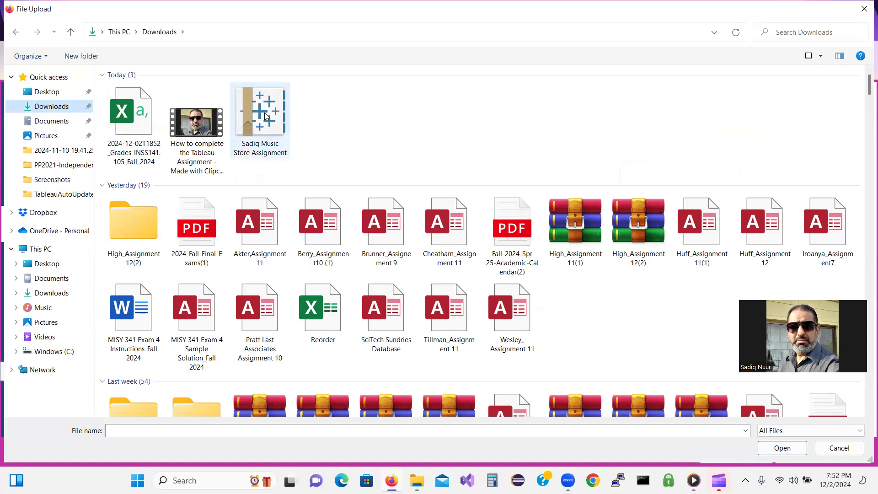
click(277, 118)
click(783, 449)
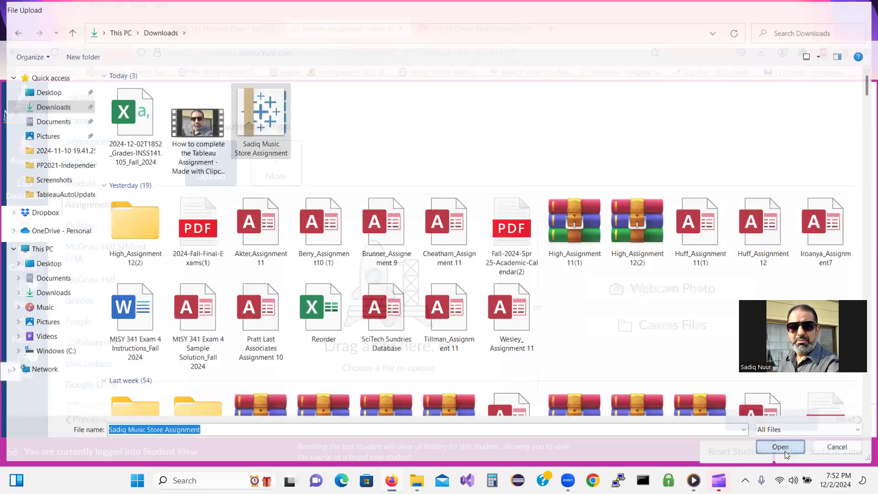
Check the attached .twbx file and submit the Music Store assignment
scroll(867, 239, down, 2)
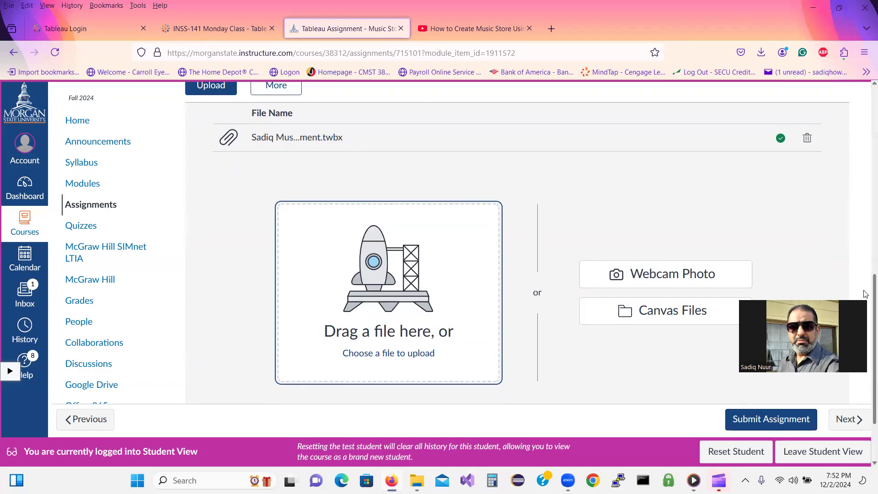
scroll(865, 294, down, 2)
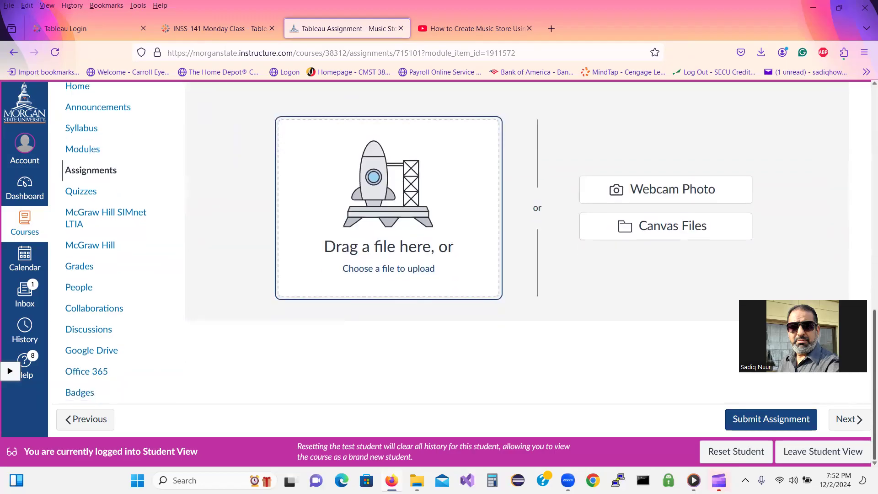
click(755, 424)
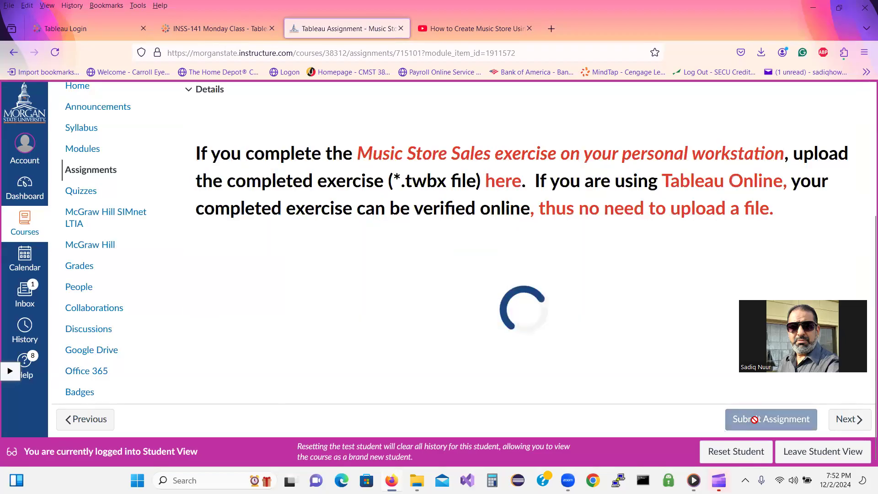